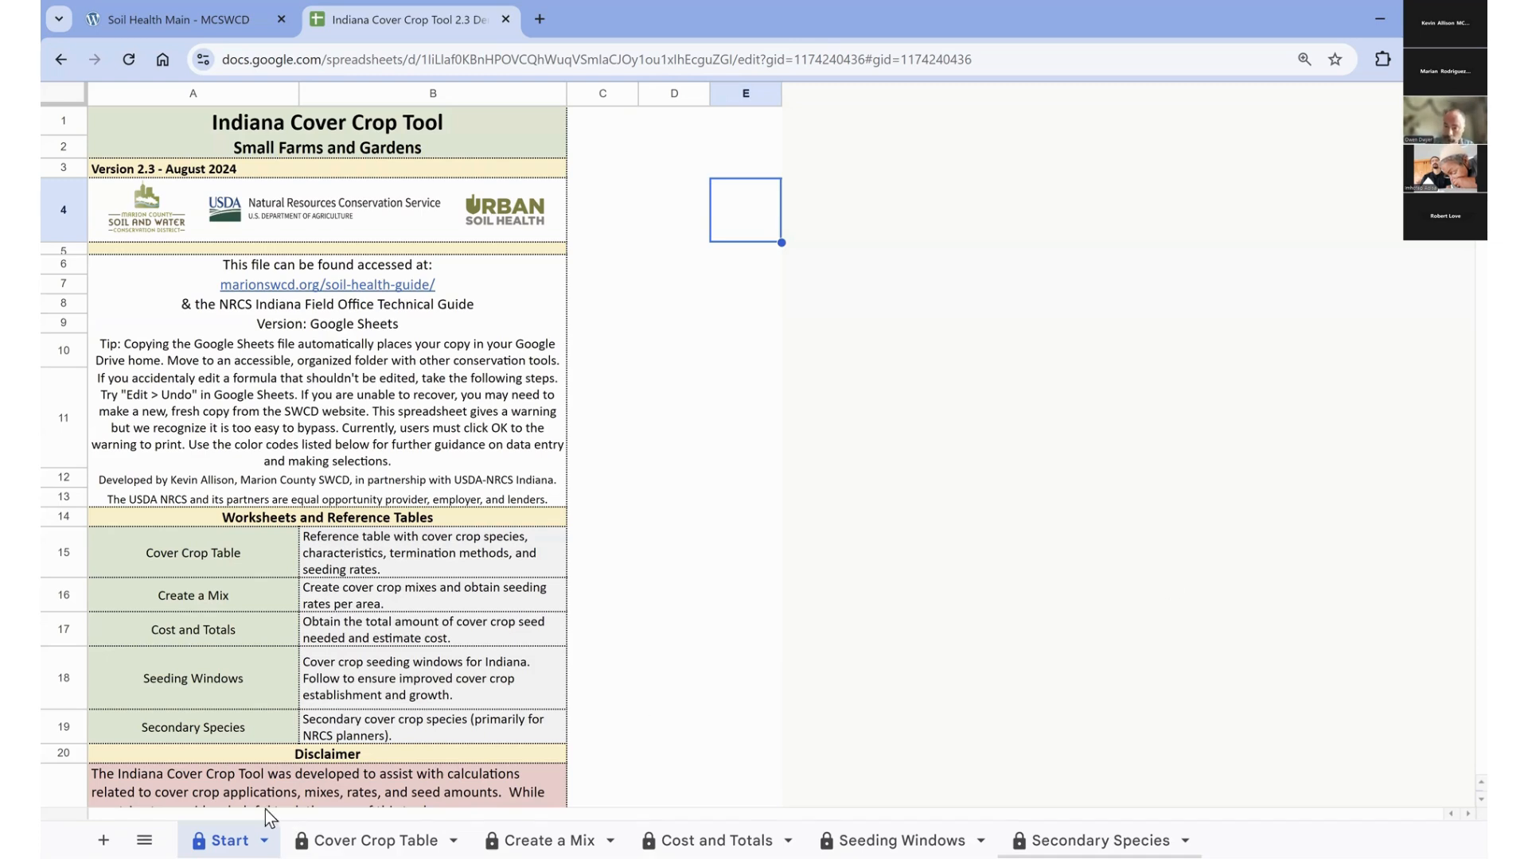
Look over the Cover Crop Table sheet from species and termination methods to seeding rates and mix guidelines.
left_click(366, 840)
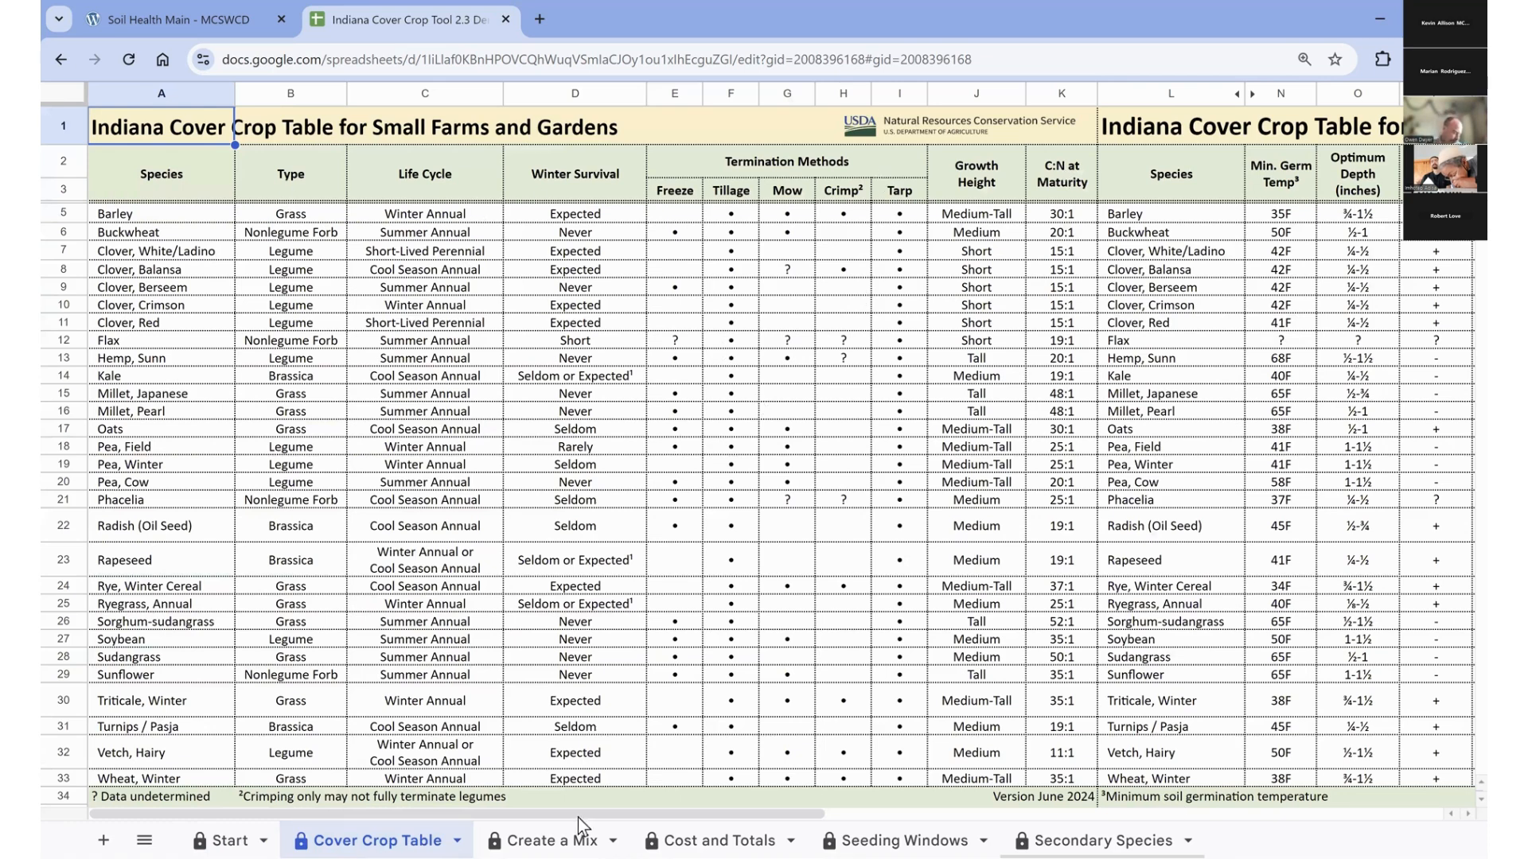
scroll(1162, 204, "right", 6)
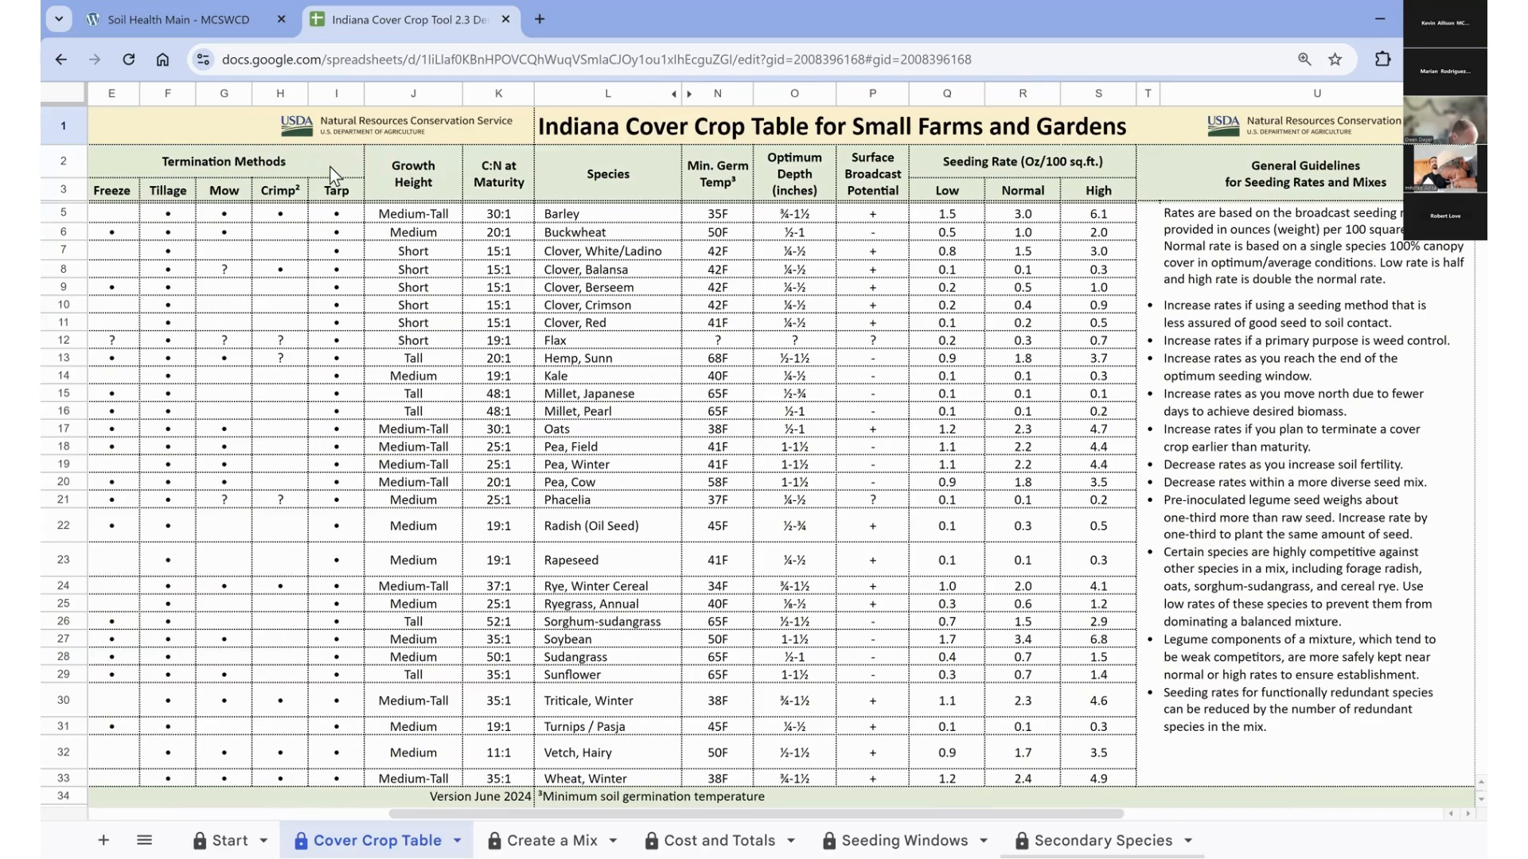
On the Create a Mix sheet, set Mix 1's area of bed to 150 sqft and its number of beds to 10.
key("alt+Down")
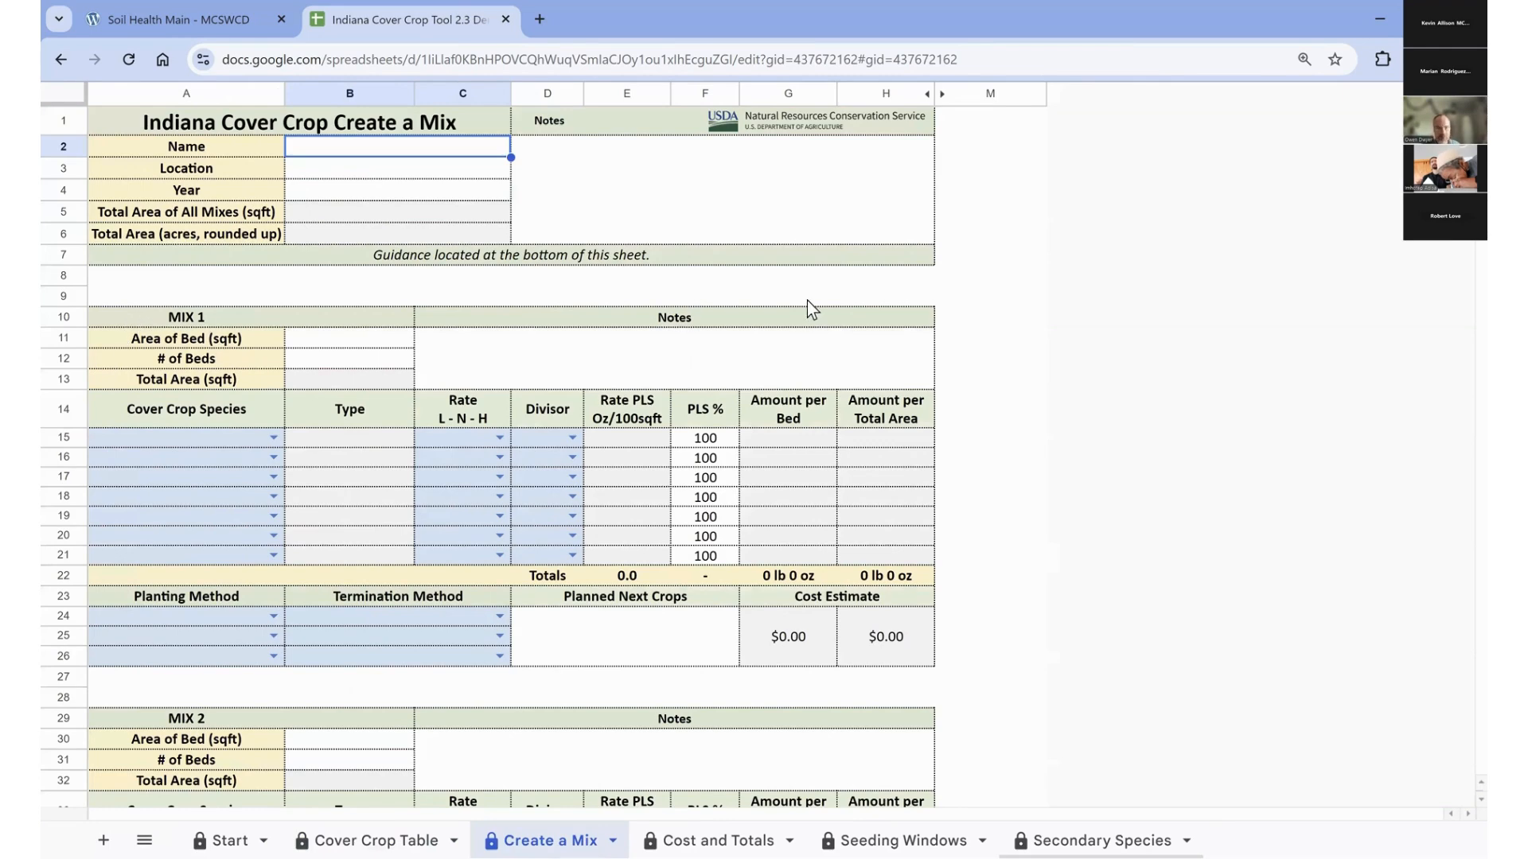
left_click(119, 322)
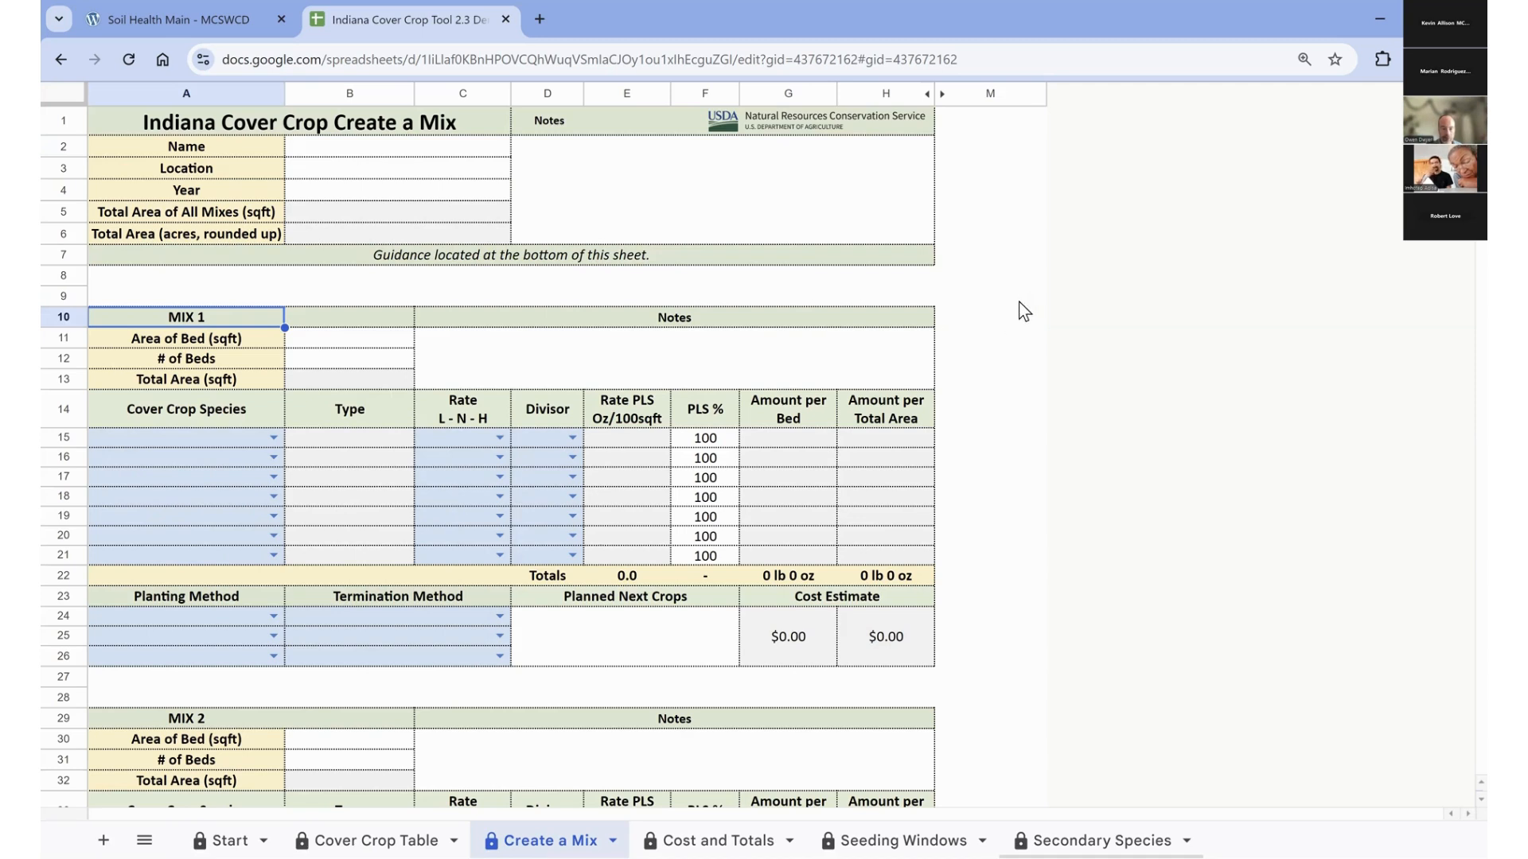
left_click(353, 336)
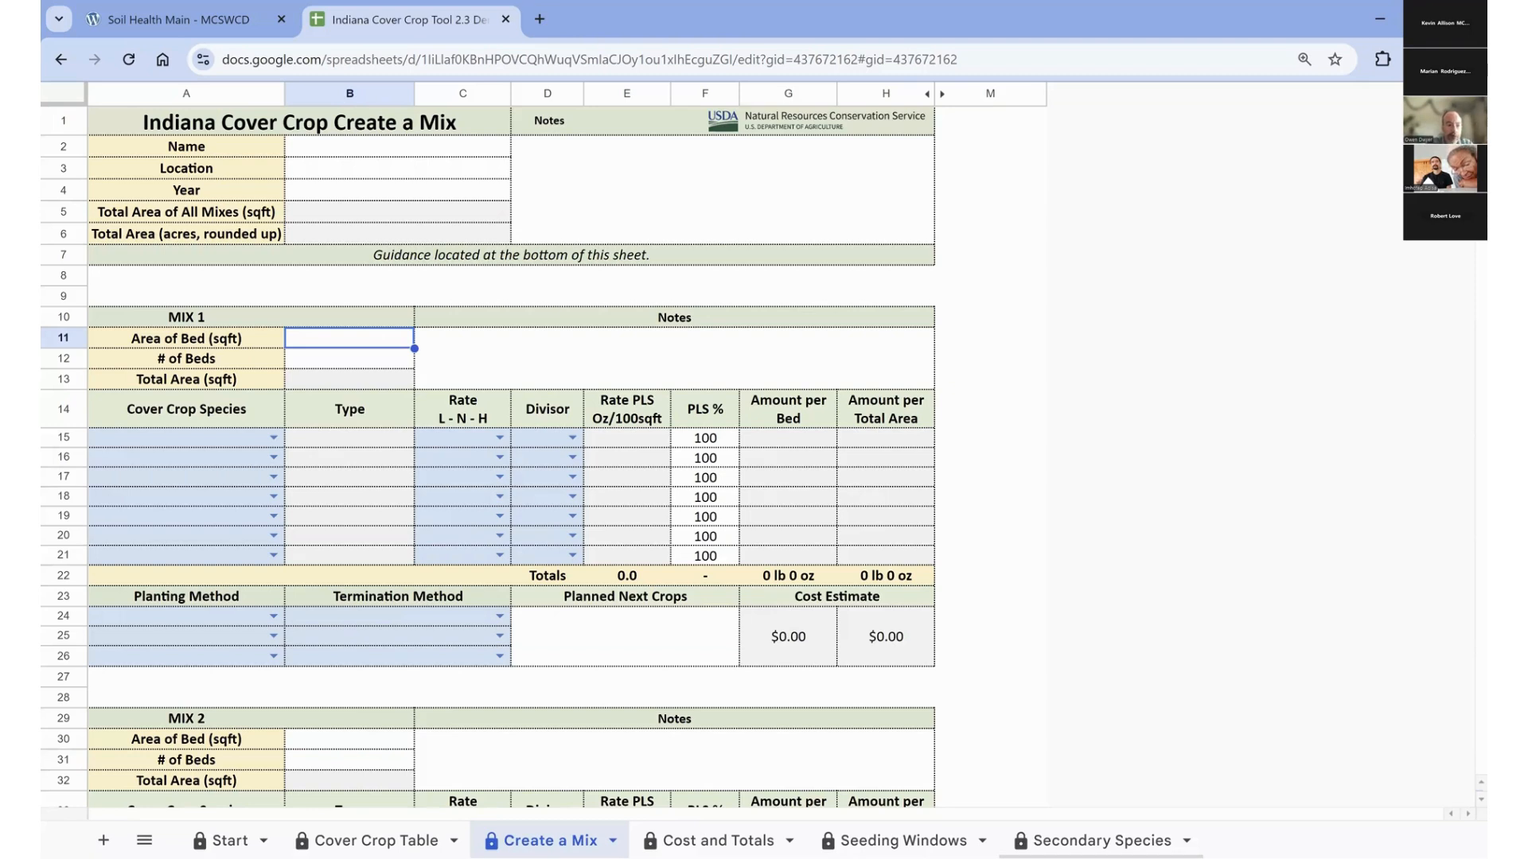
type("150")
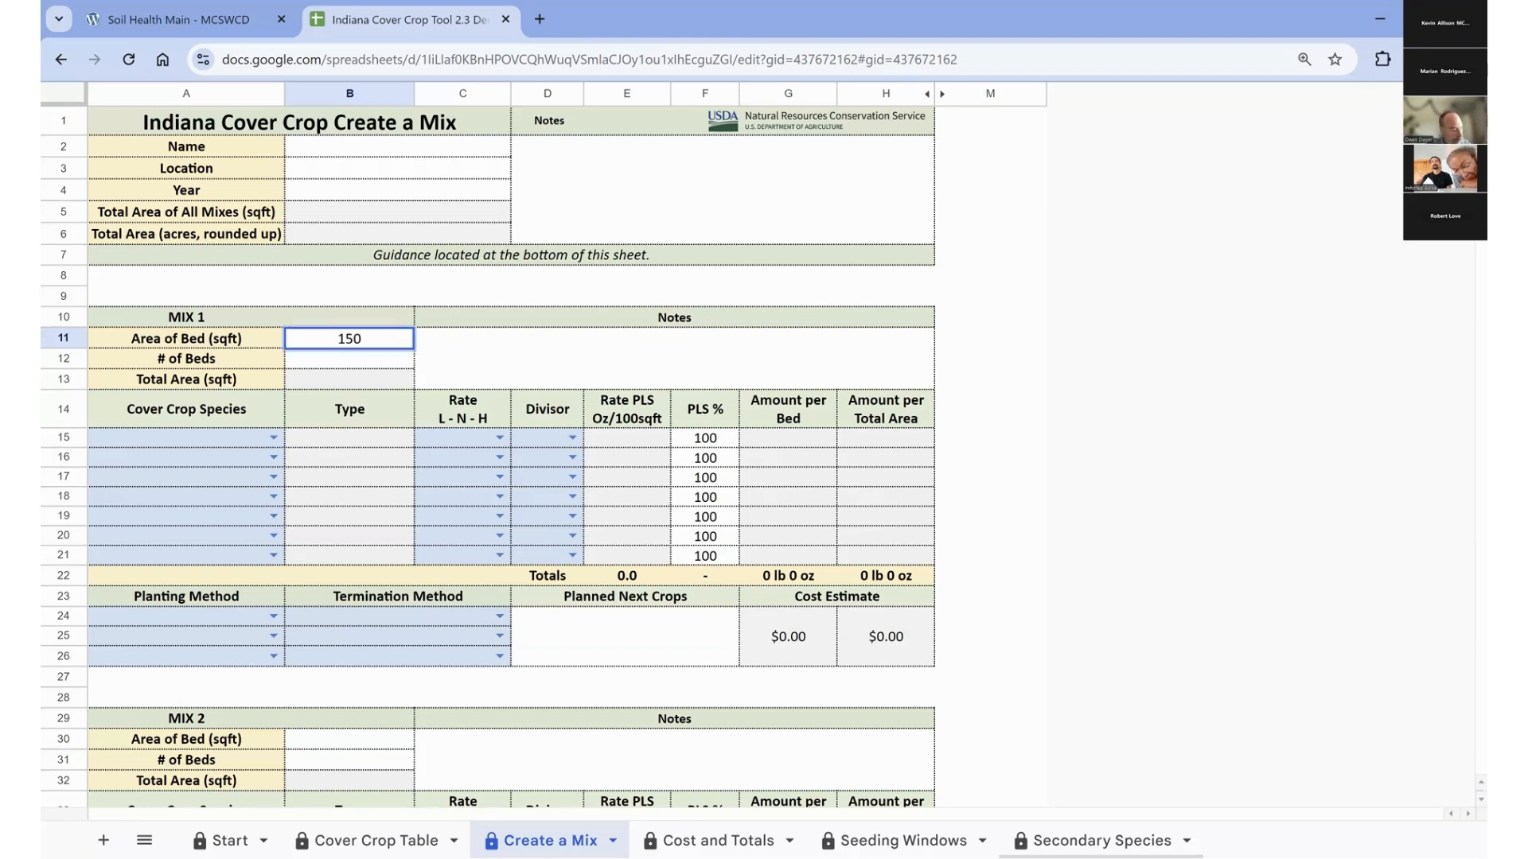
key("Return")
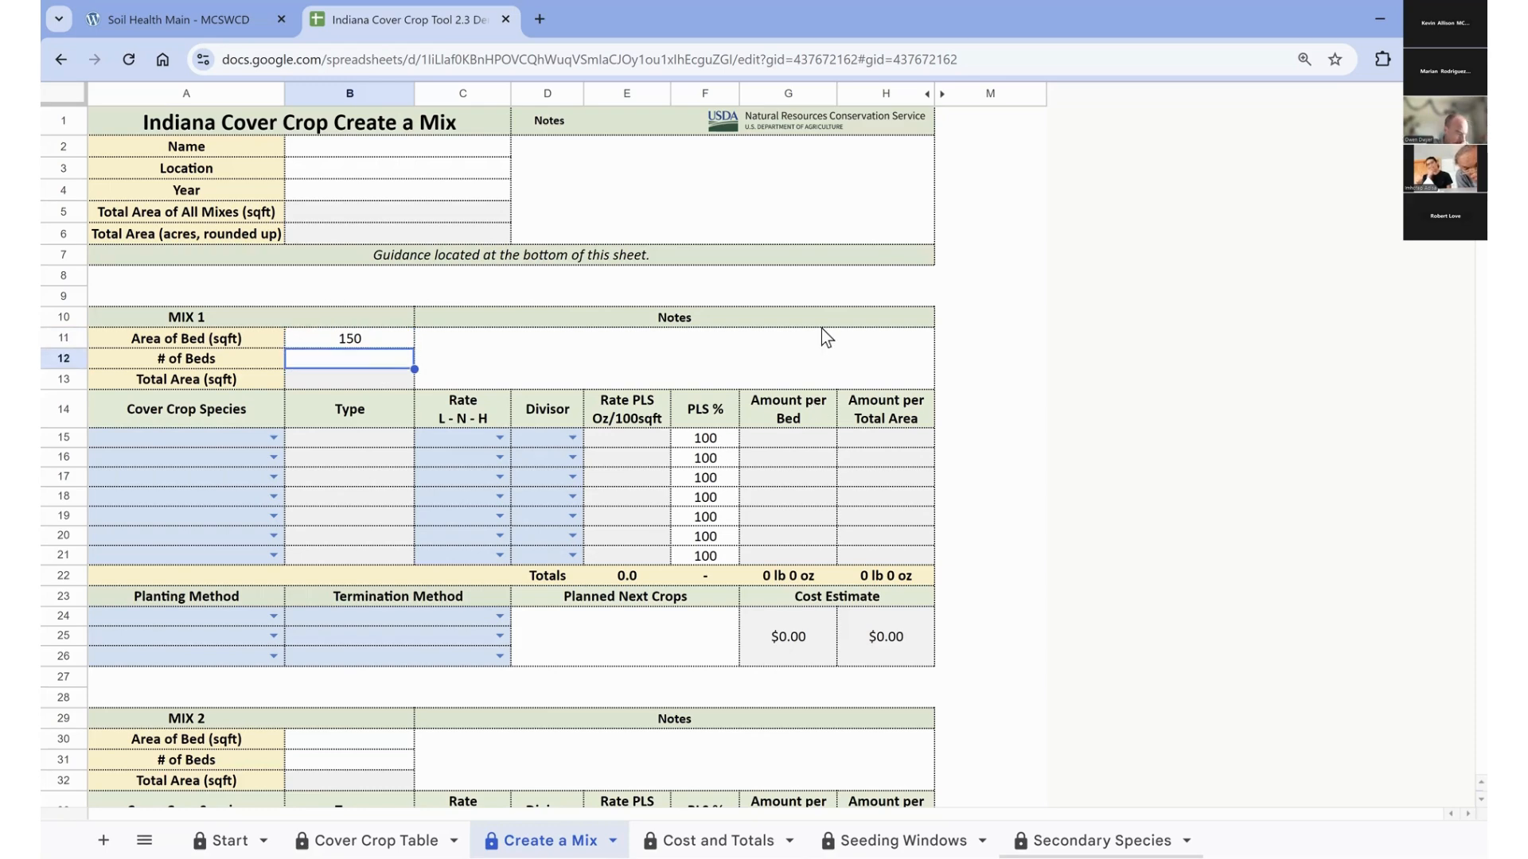
type("10")
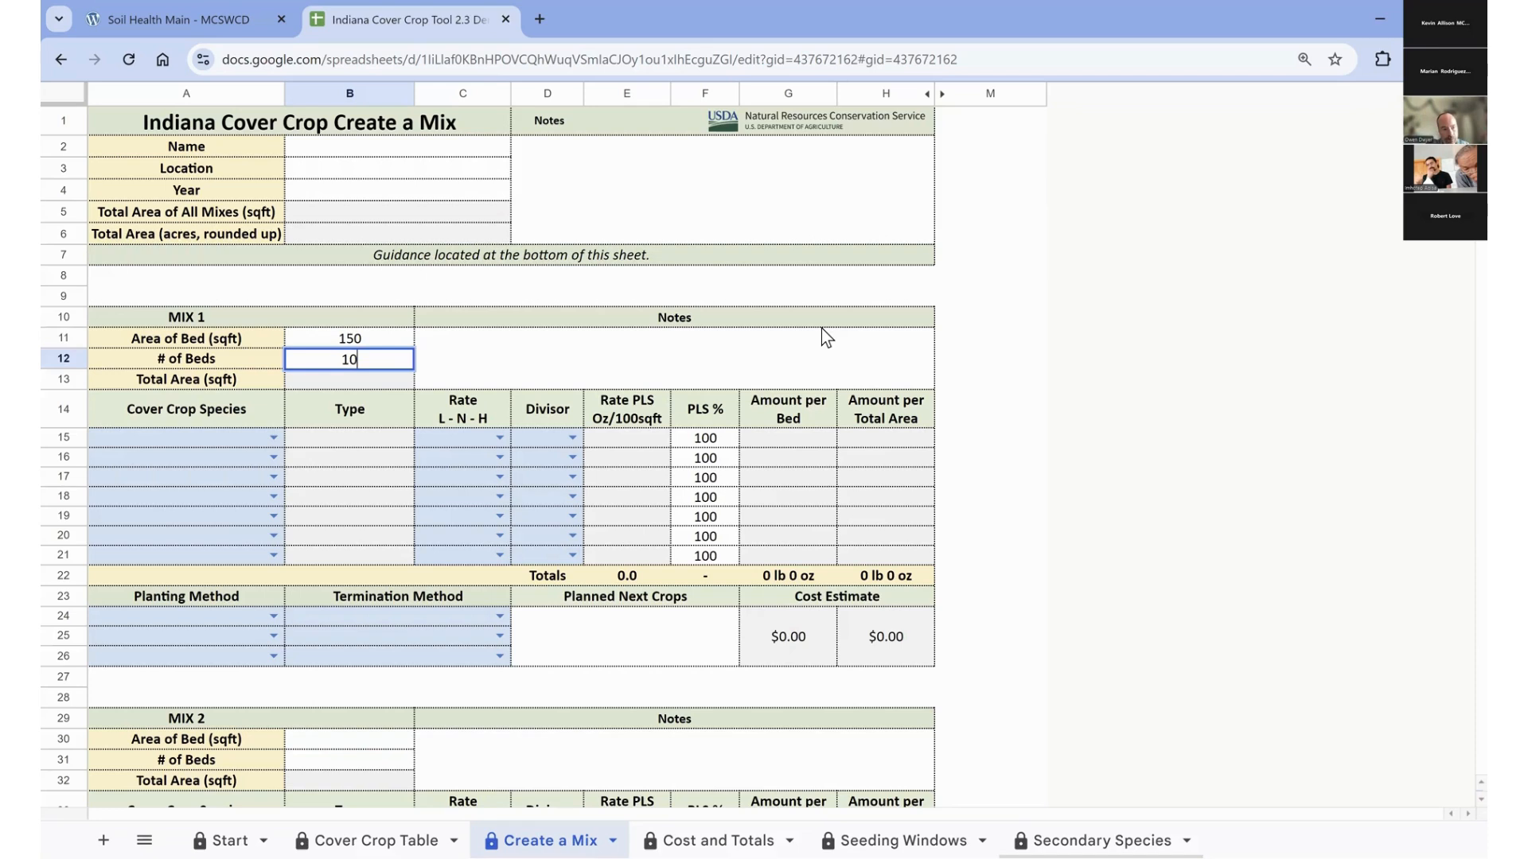
key("Return")
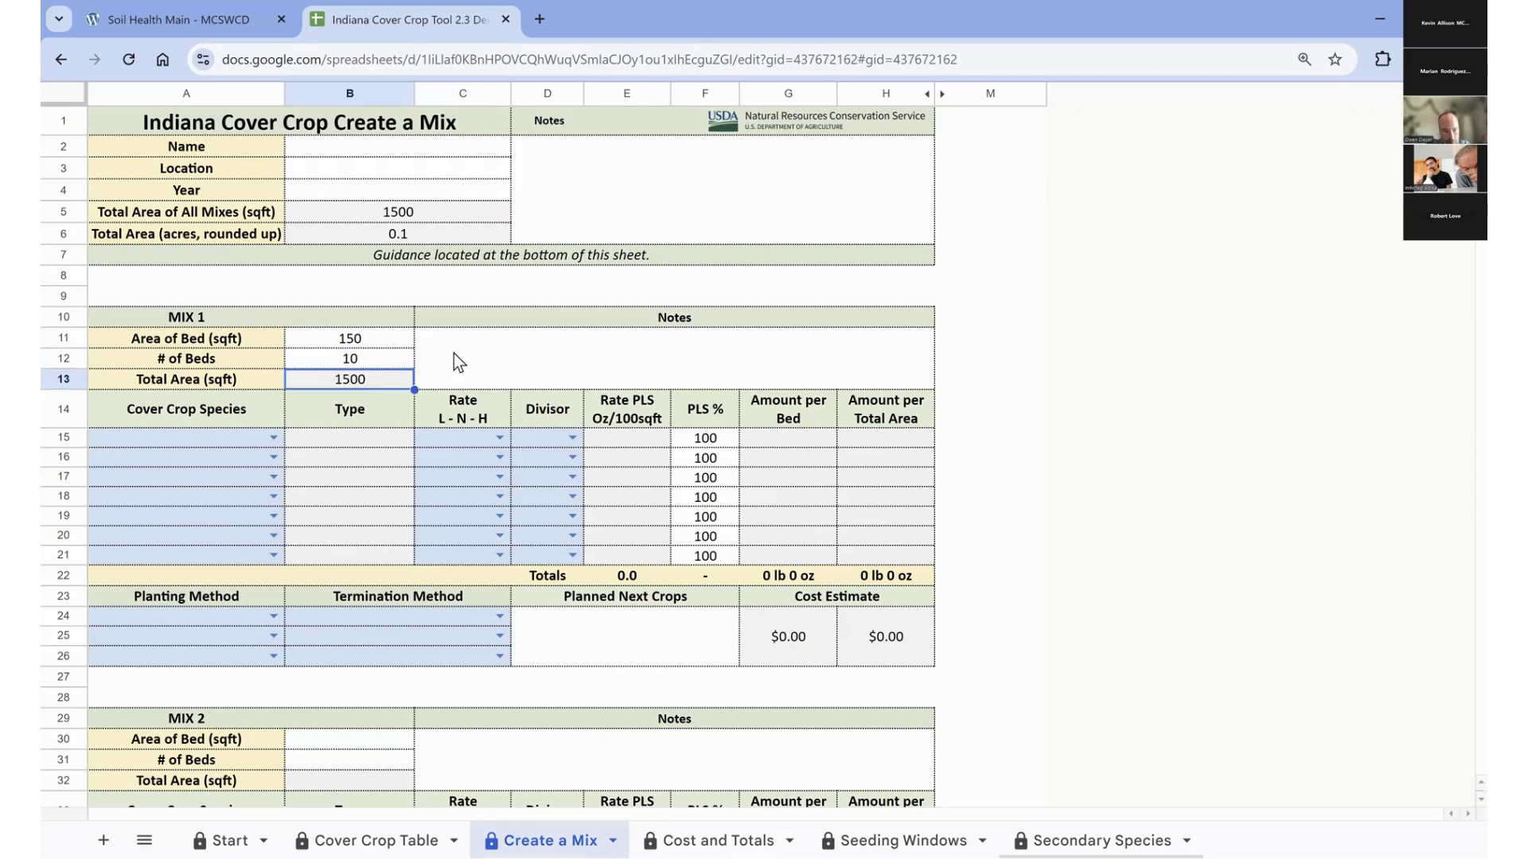
Enter "Onions, beets" as the planned next crops for Mix 1.
left_click(515, 371)
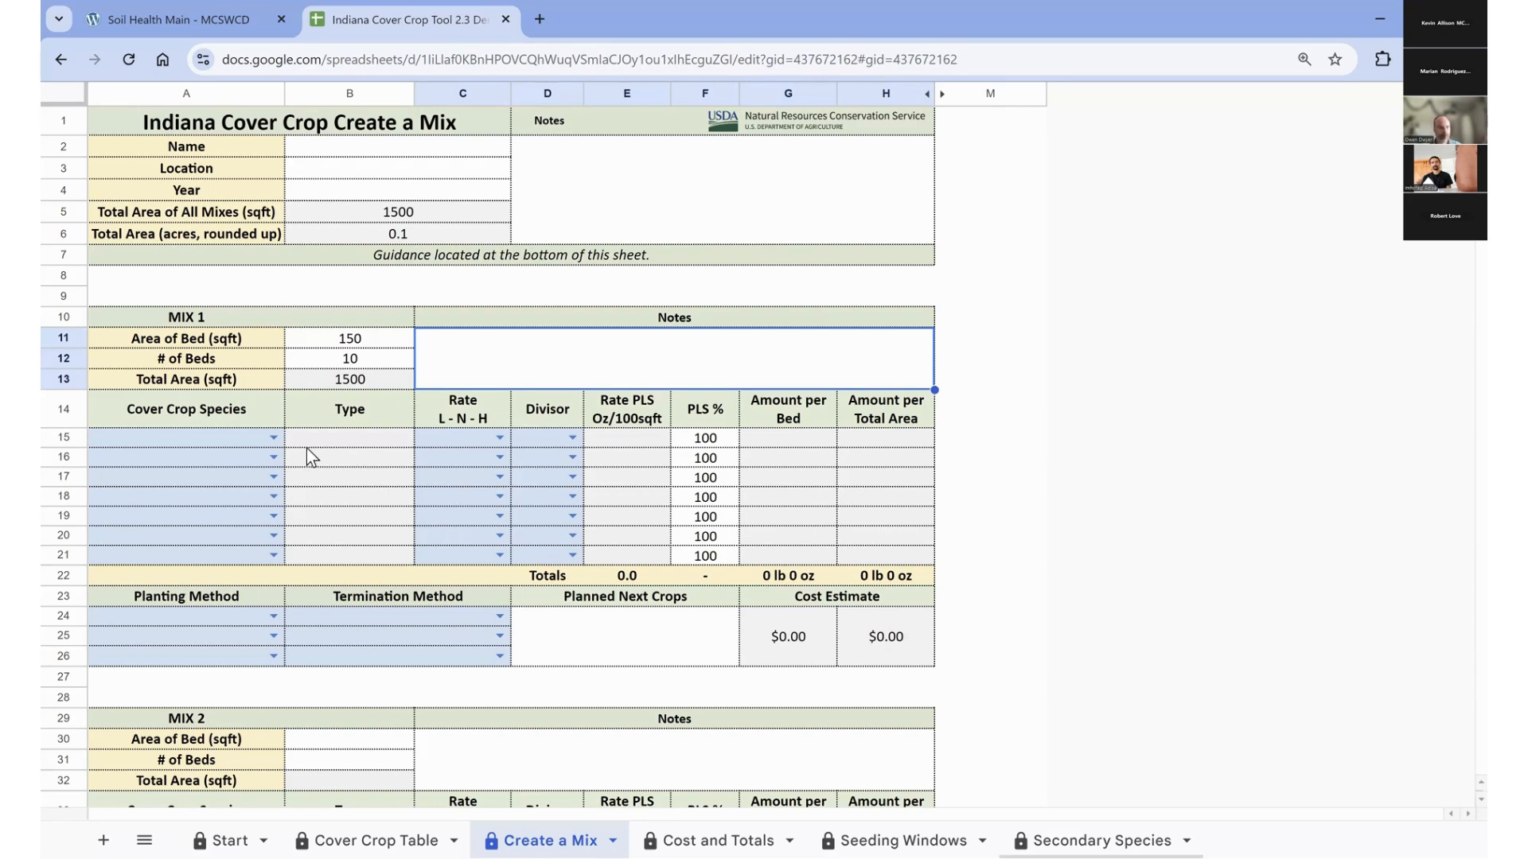
left_click(637, 636)
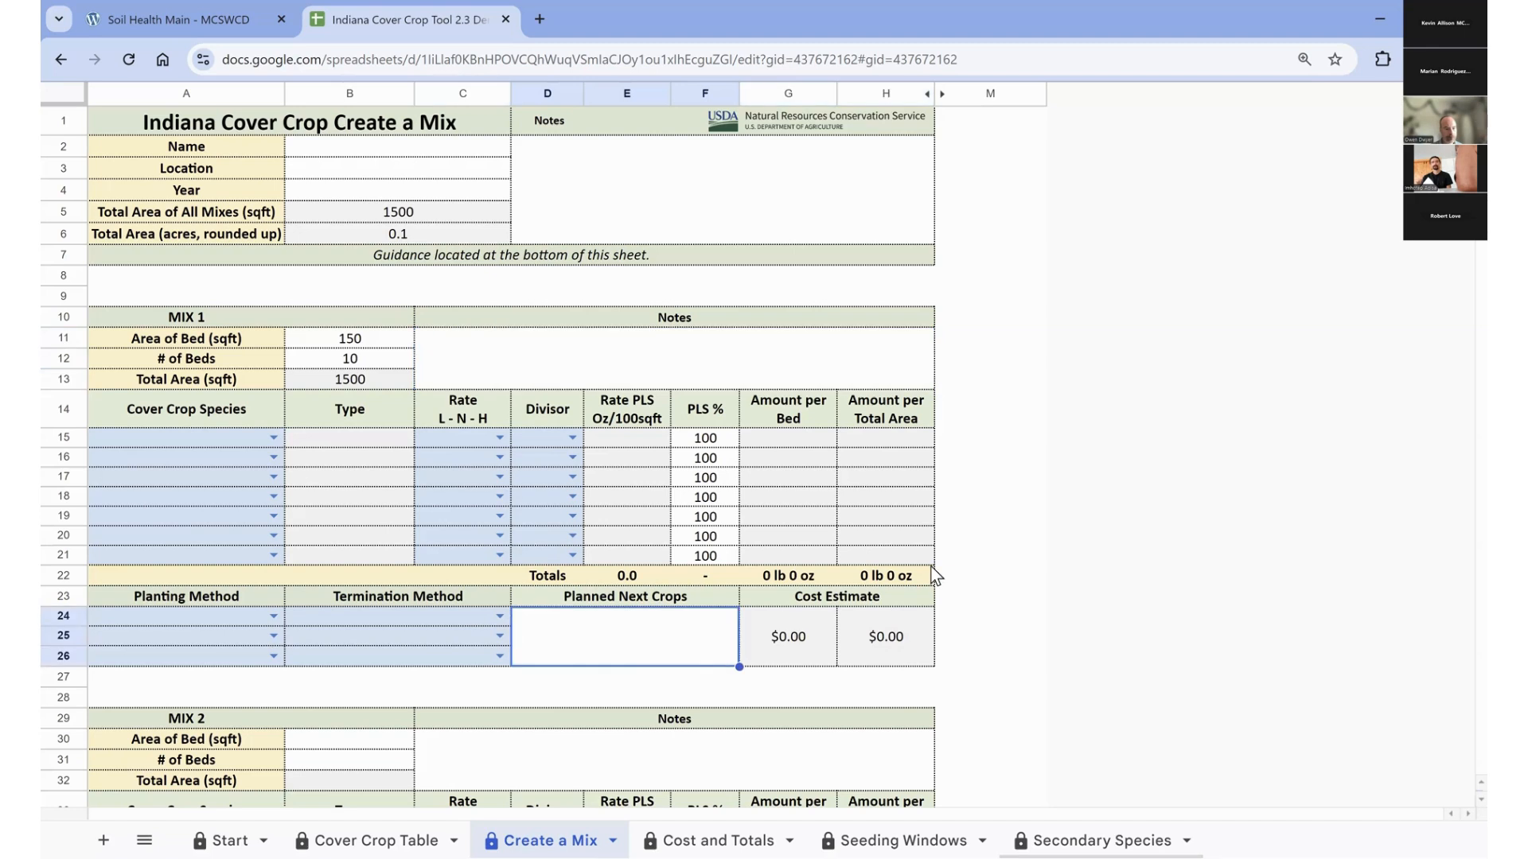
type("Onions,")
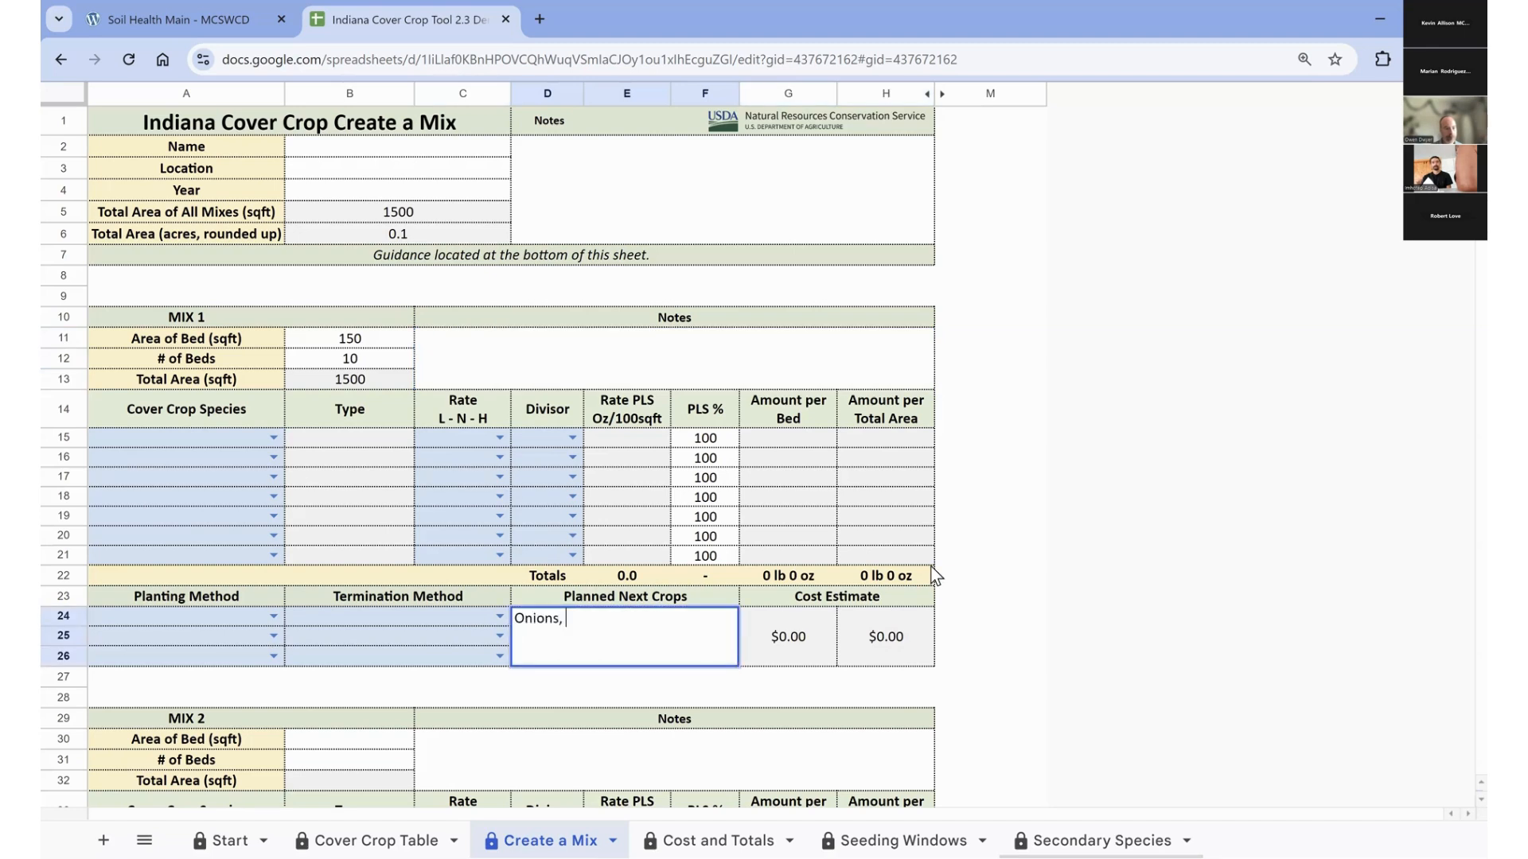
type(" beets")
key("Escape")
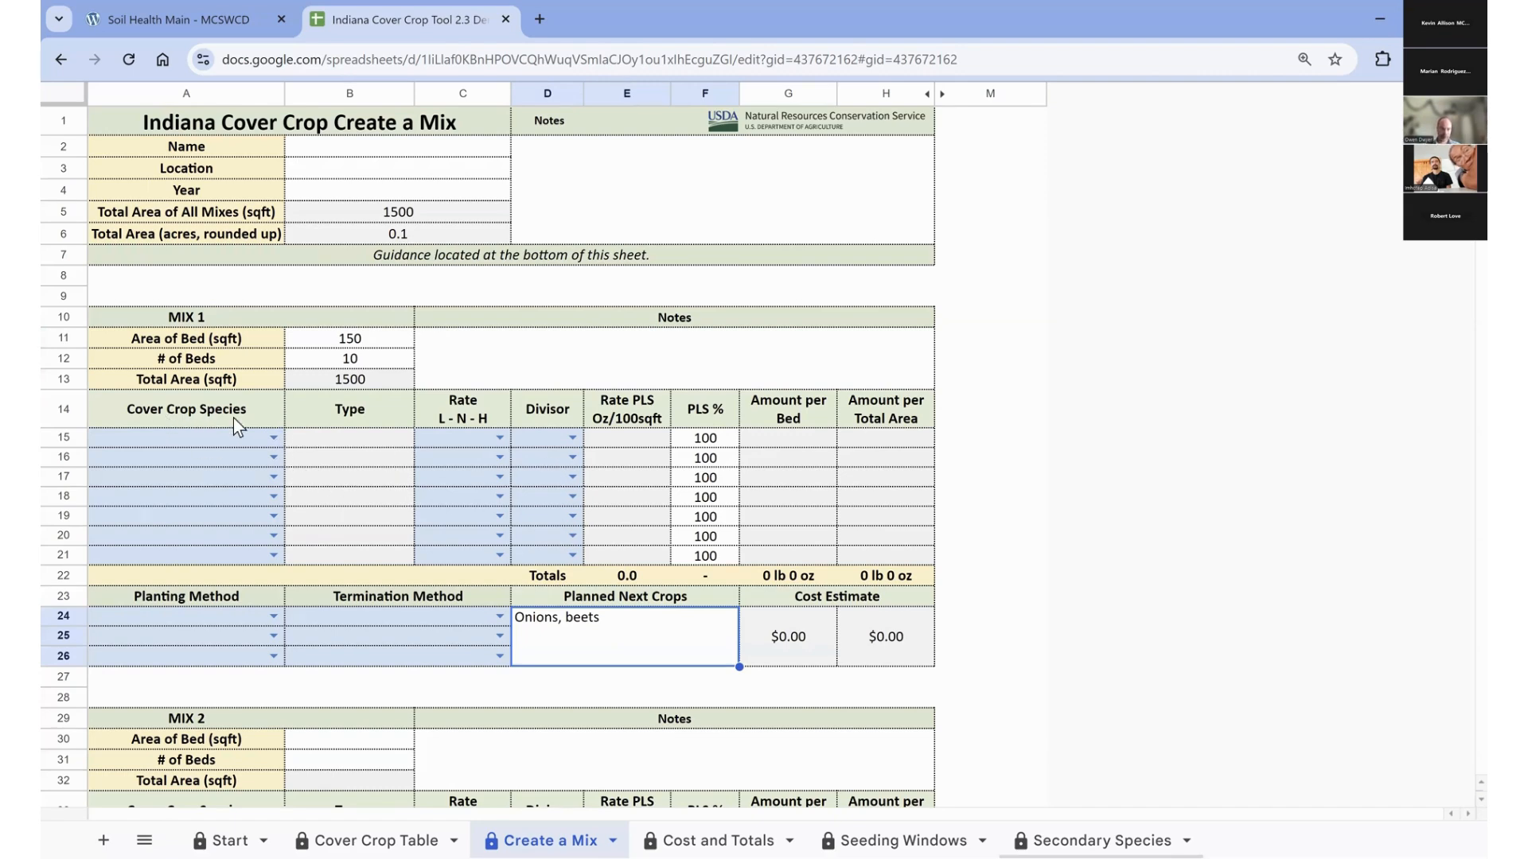
Choose Oats and Pea, Field as the first two cover crop species of Mix 1, and set the Oats rate to High.
left_click(271, 438)
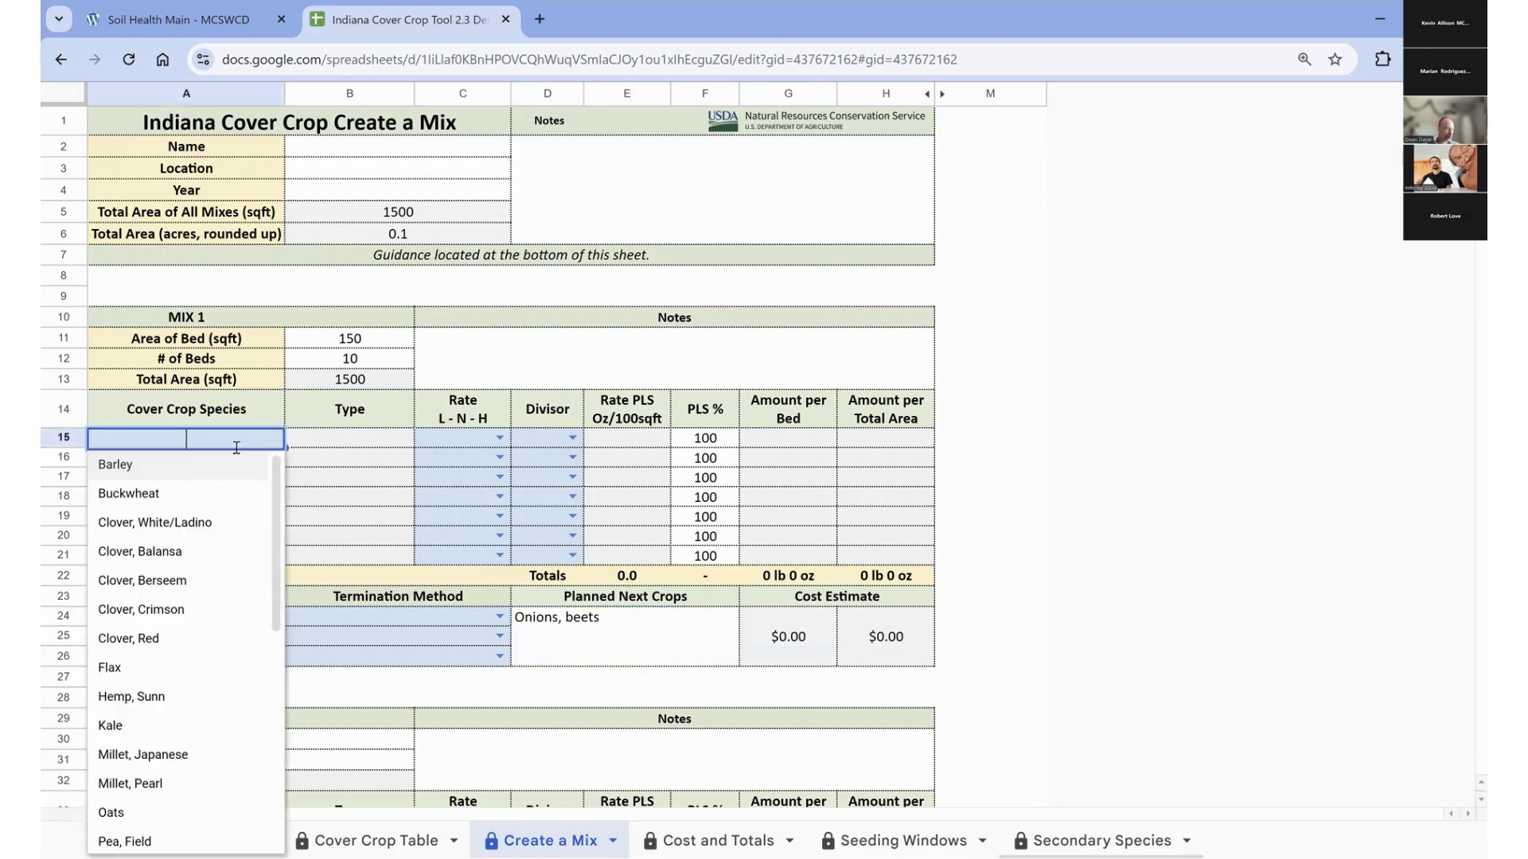
scroll(178, 633, "down", 1)
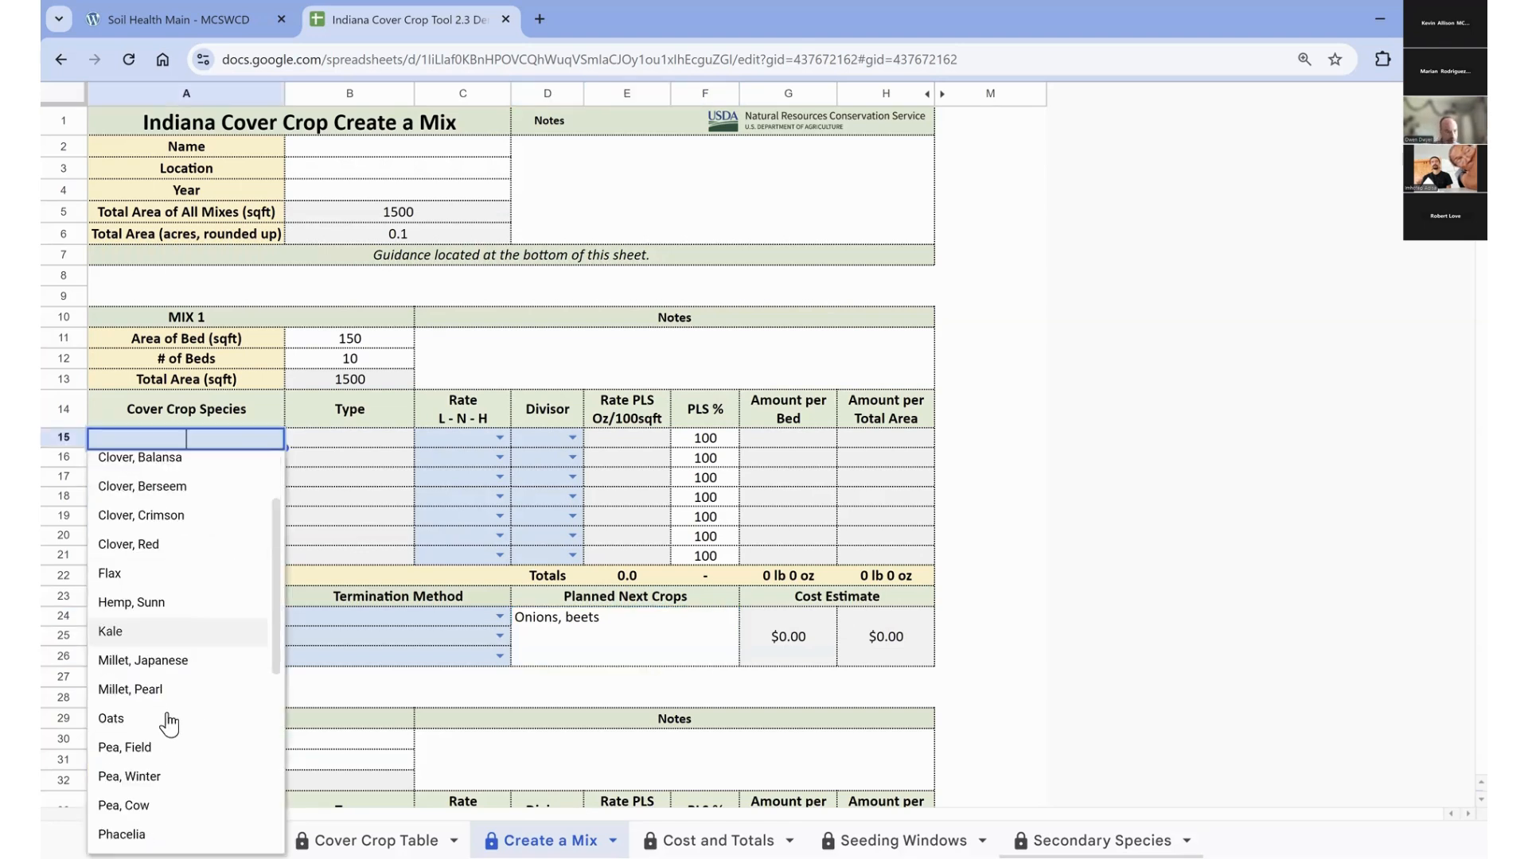
left_click(134, 719)
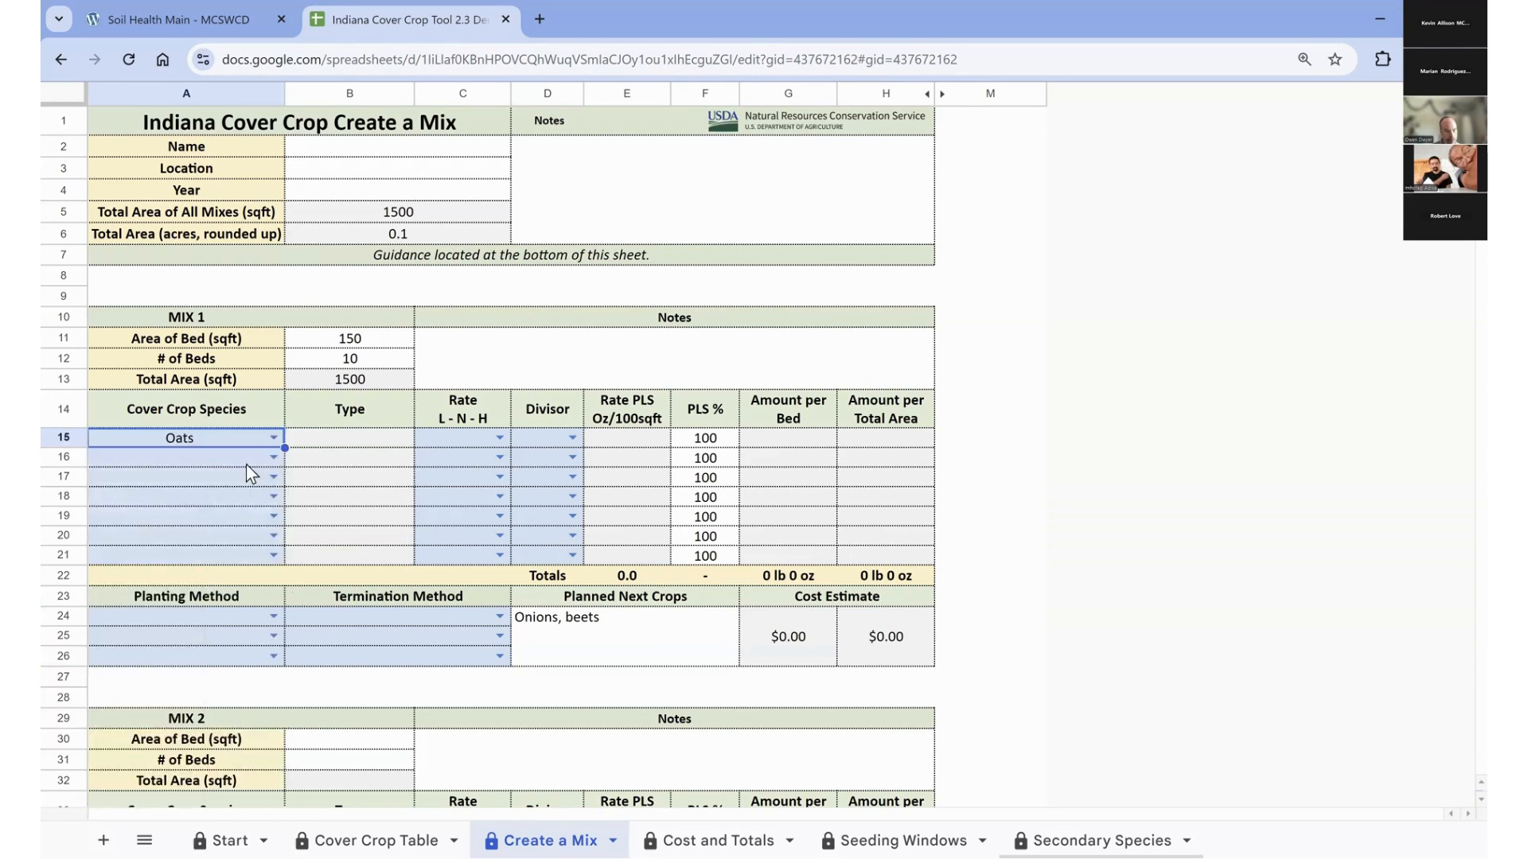
left_click(272, 457)
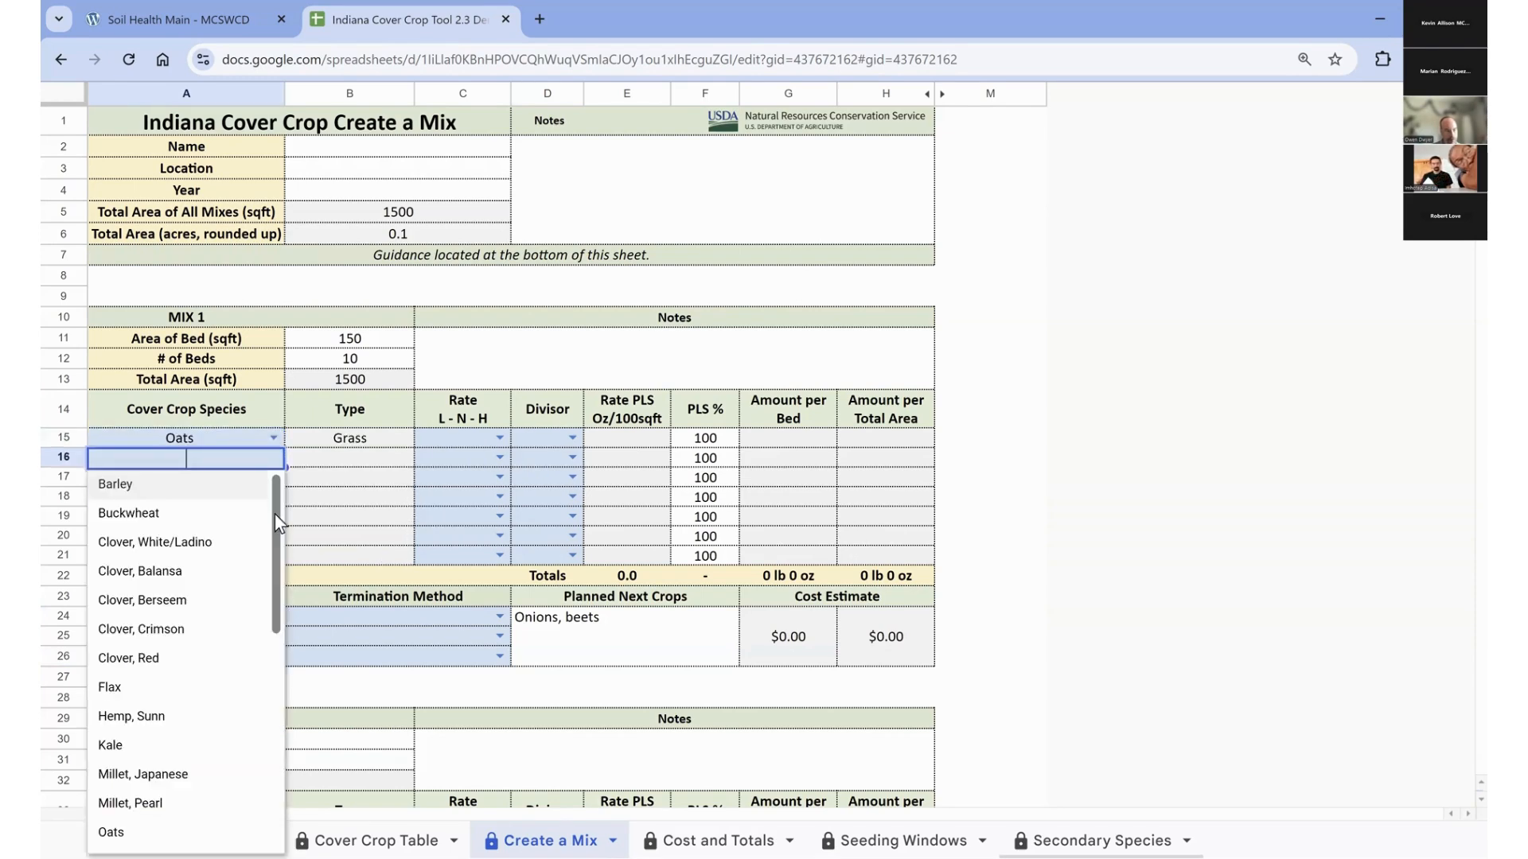
scroll(280, 608, "down", 5)
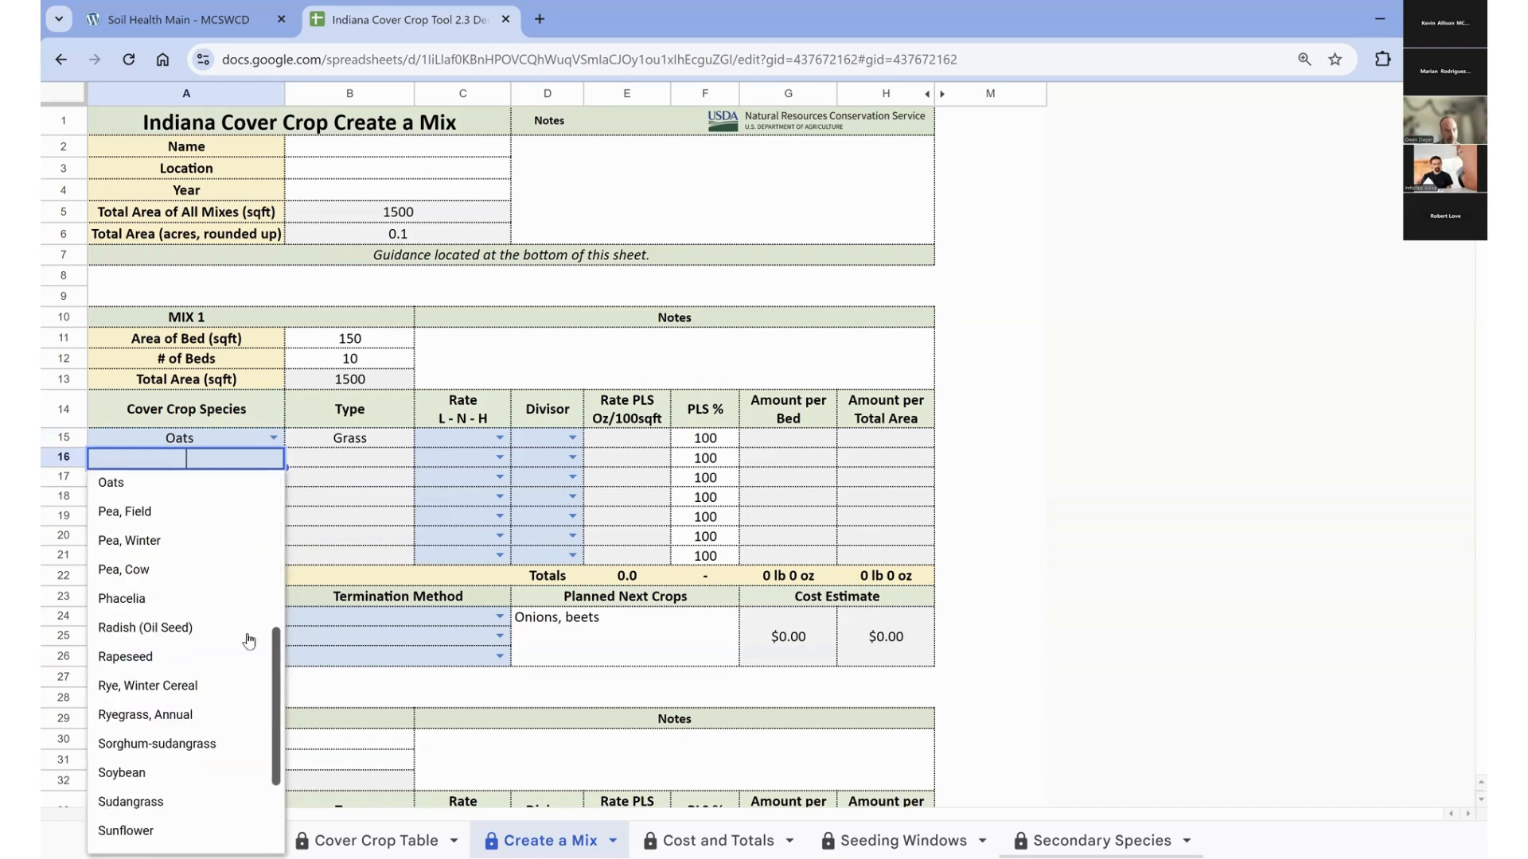
left_click(156, 511)
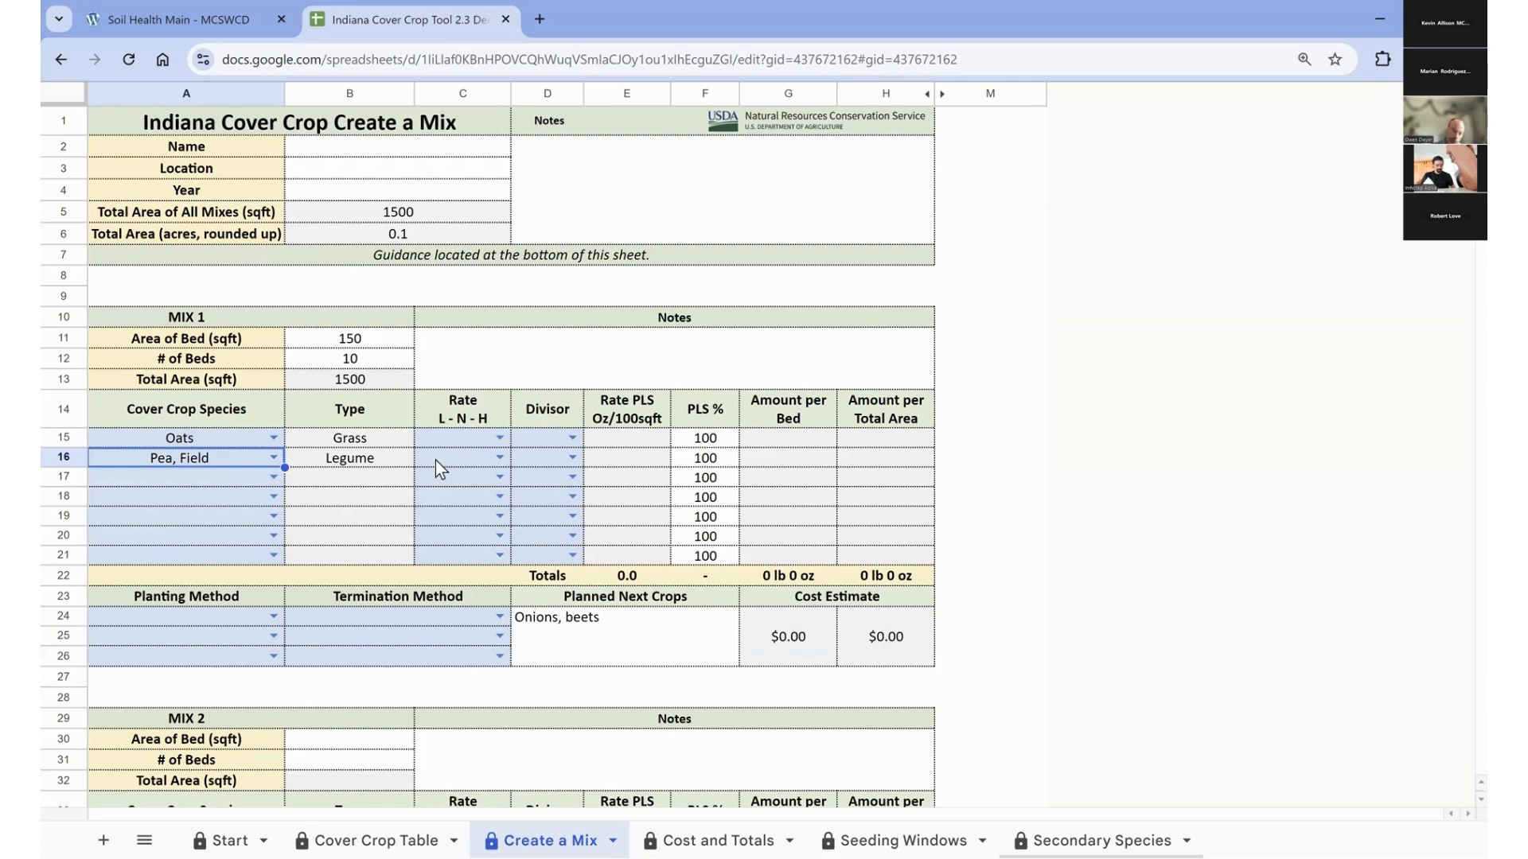
left_click(499, 439)
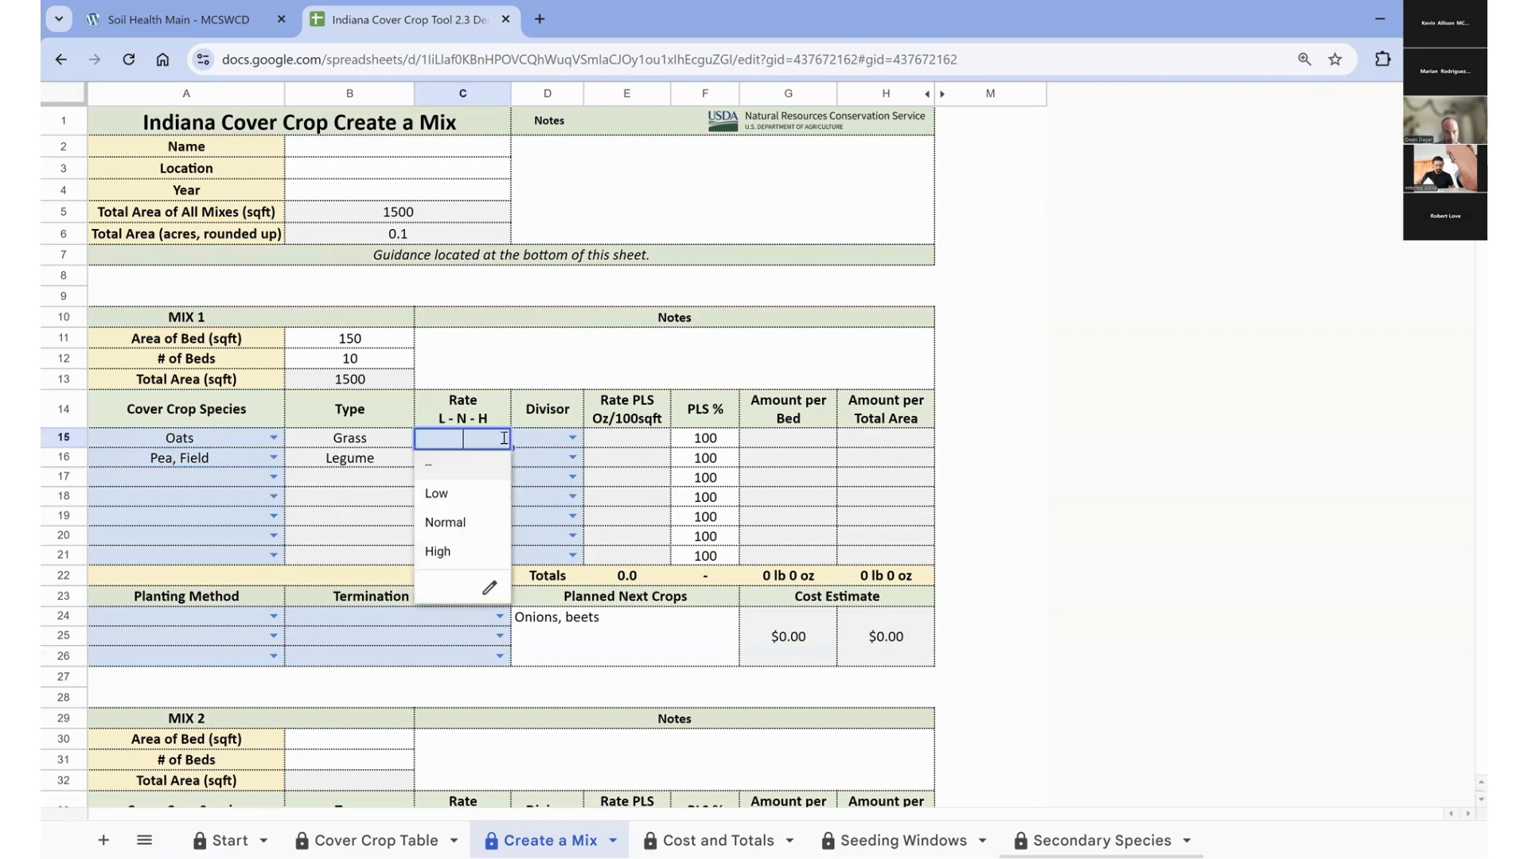
left_click(463, 557)
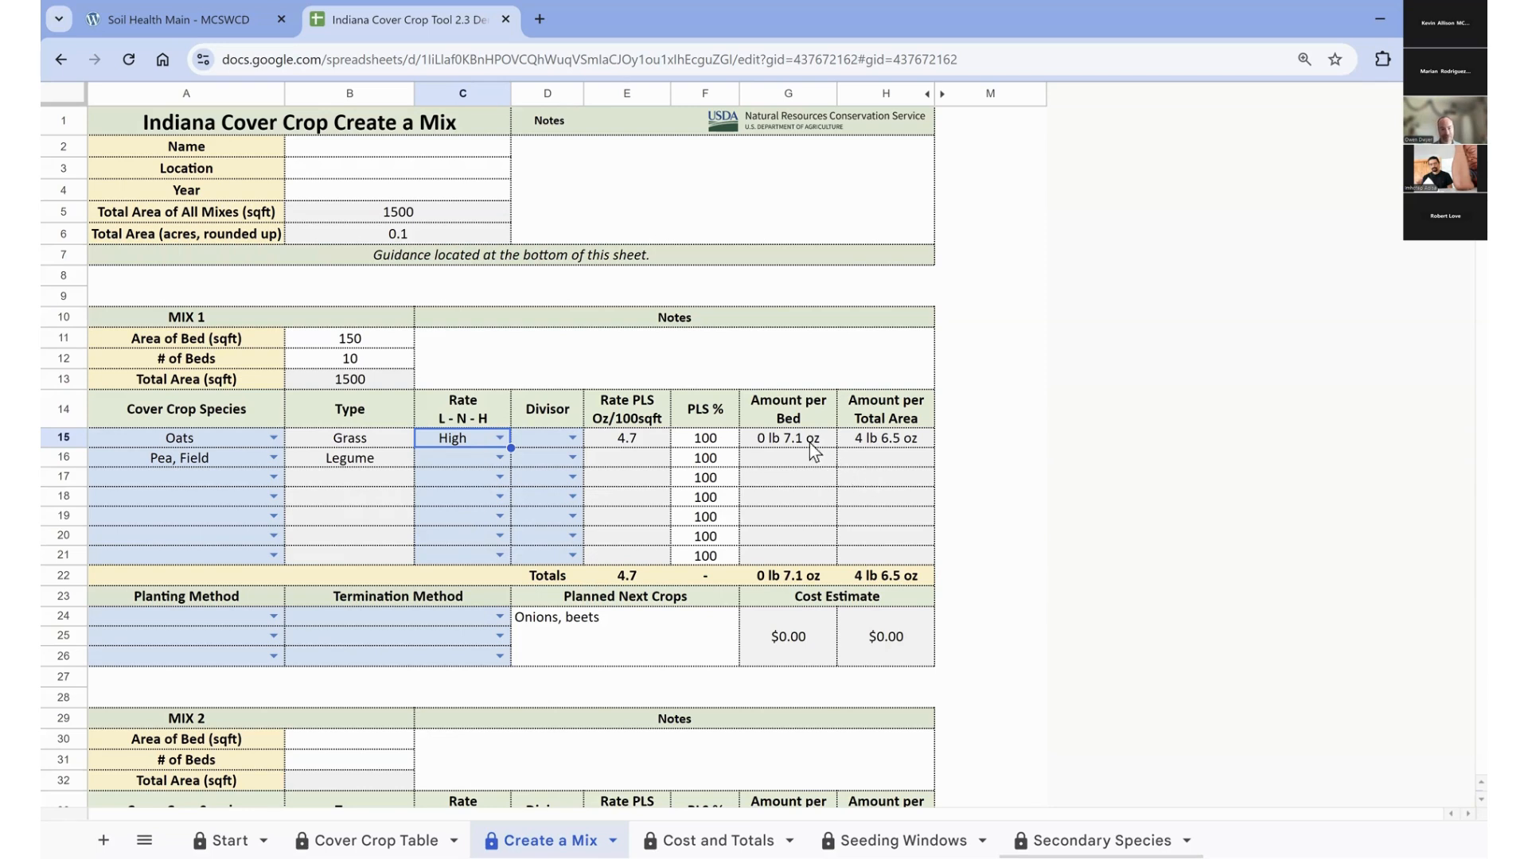
Try an area of bed of 300 sqft for Mix 1 and set it back to 150 sqft.
left_click(360, 344)
type("300")
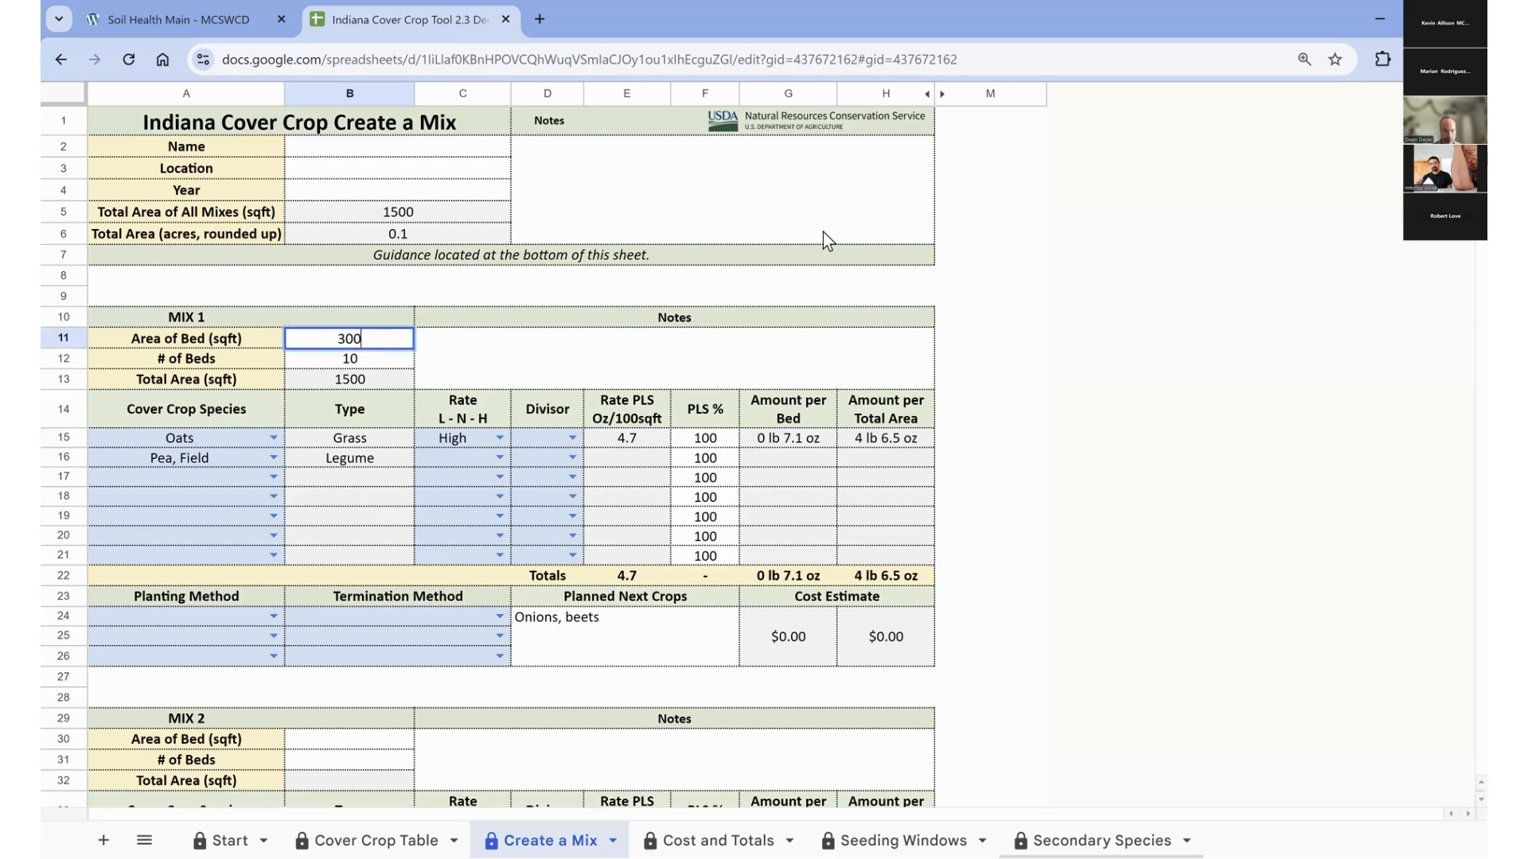
key("Return")
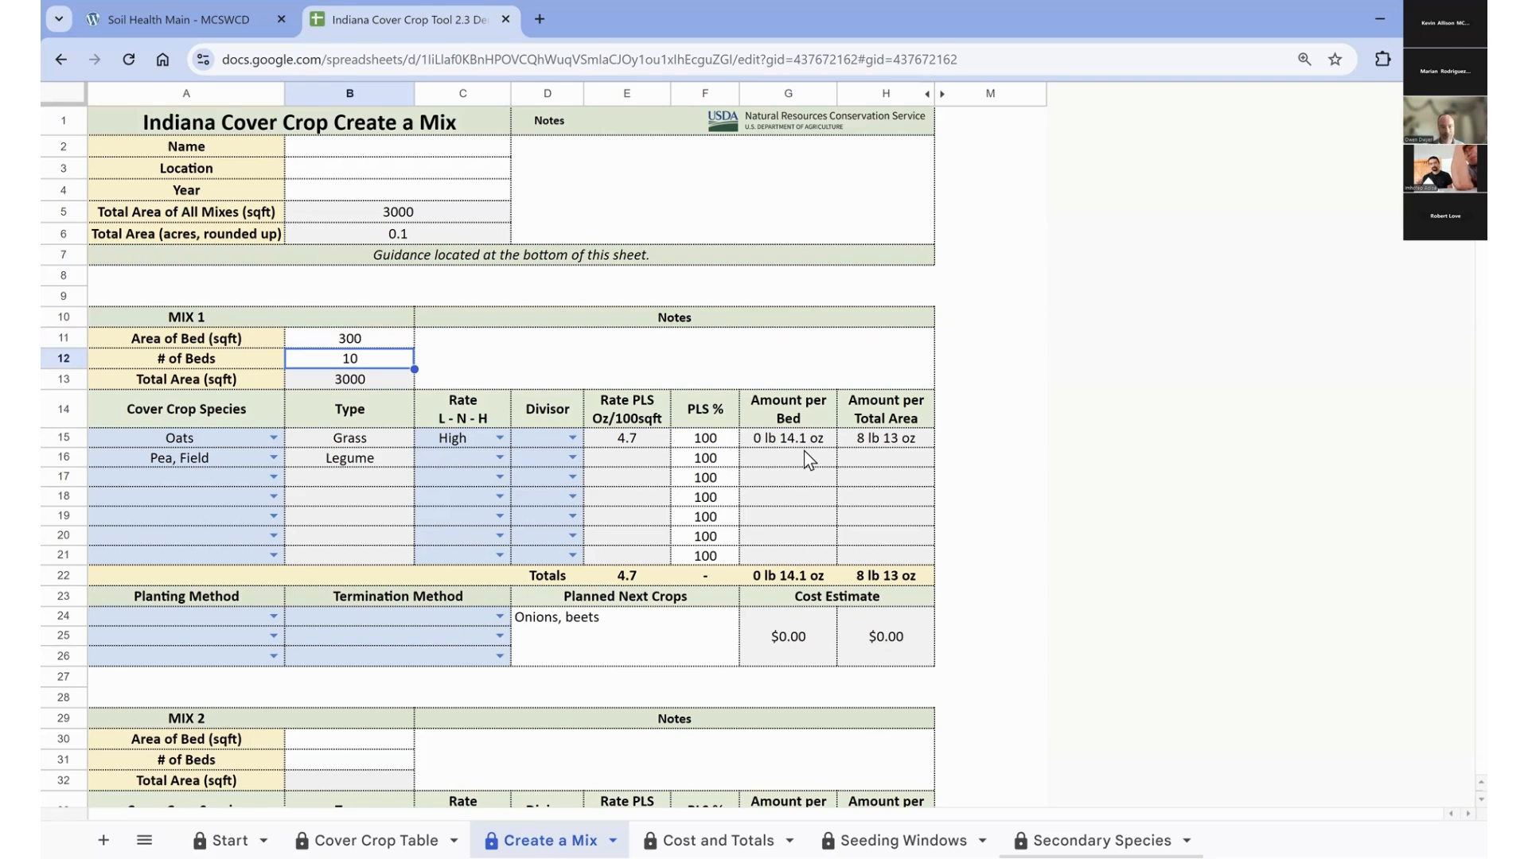
left_click(334, 338)
type("150")
key("Return")
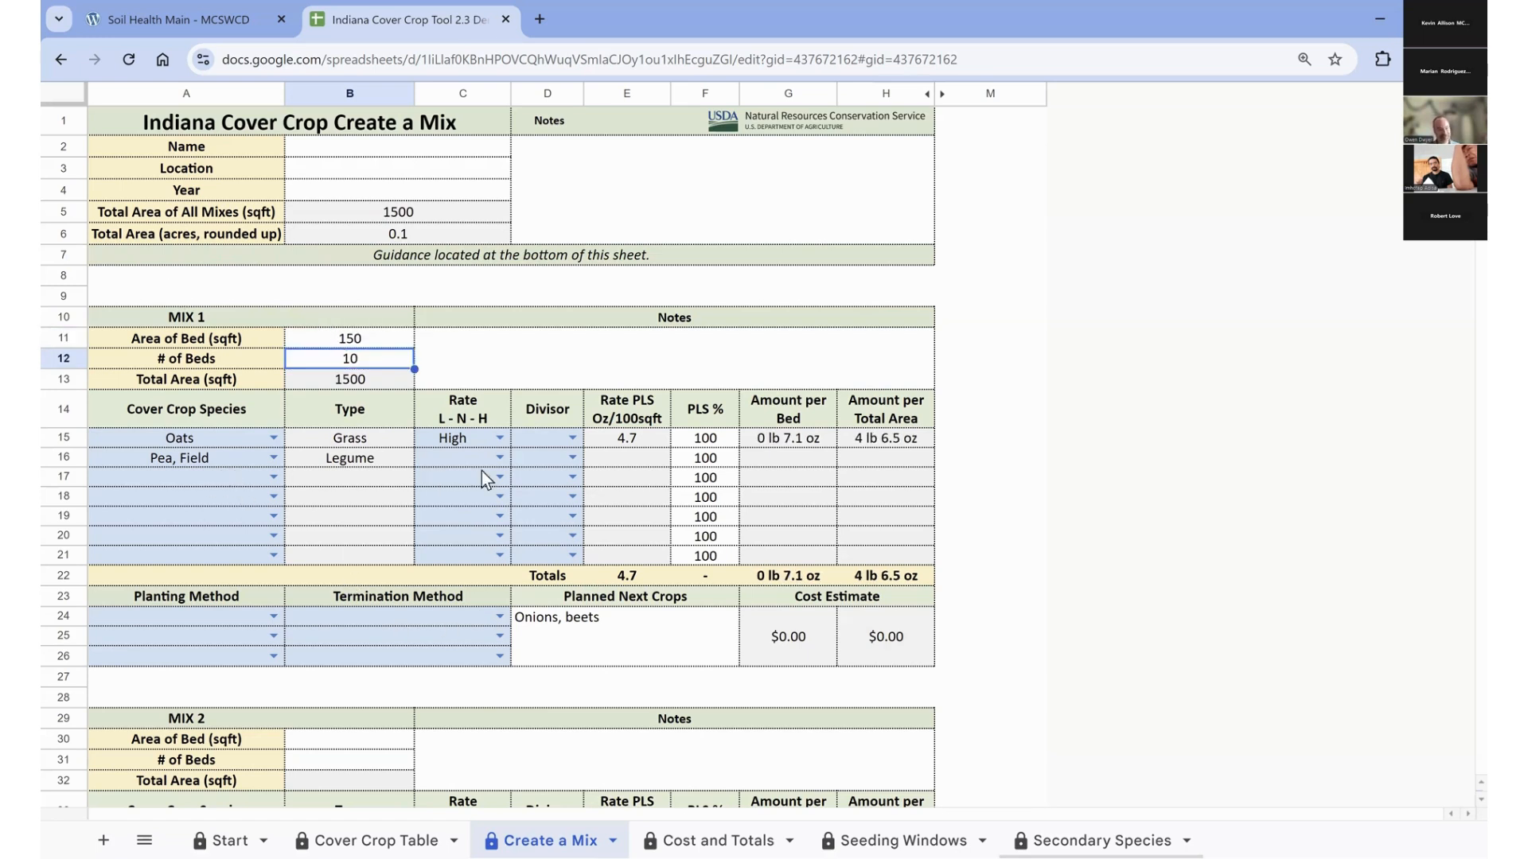
Set the rate of Pea, Field in Mix 1 to Low.
left_click(499, 460)
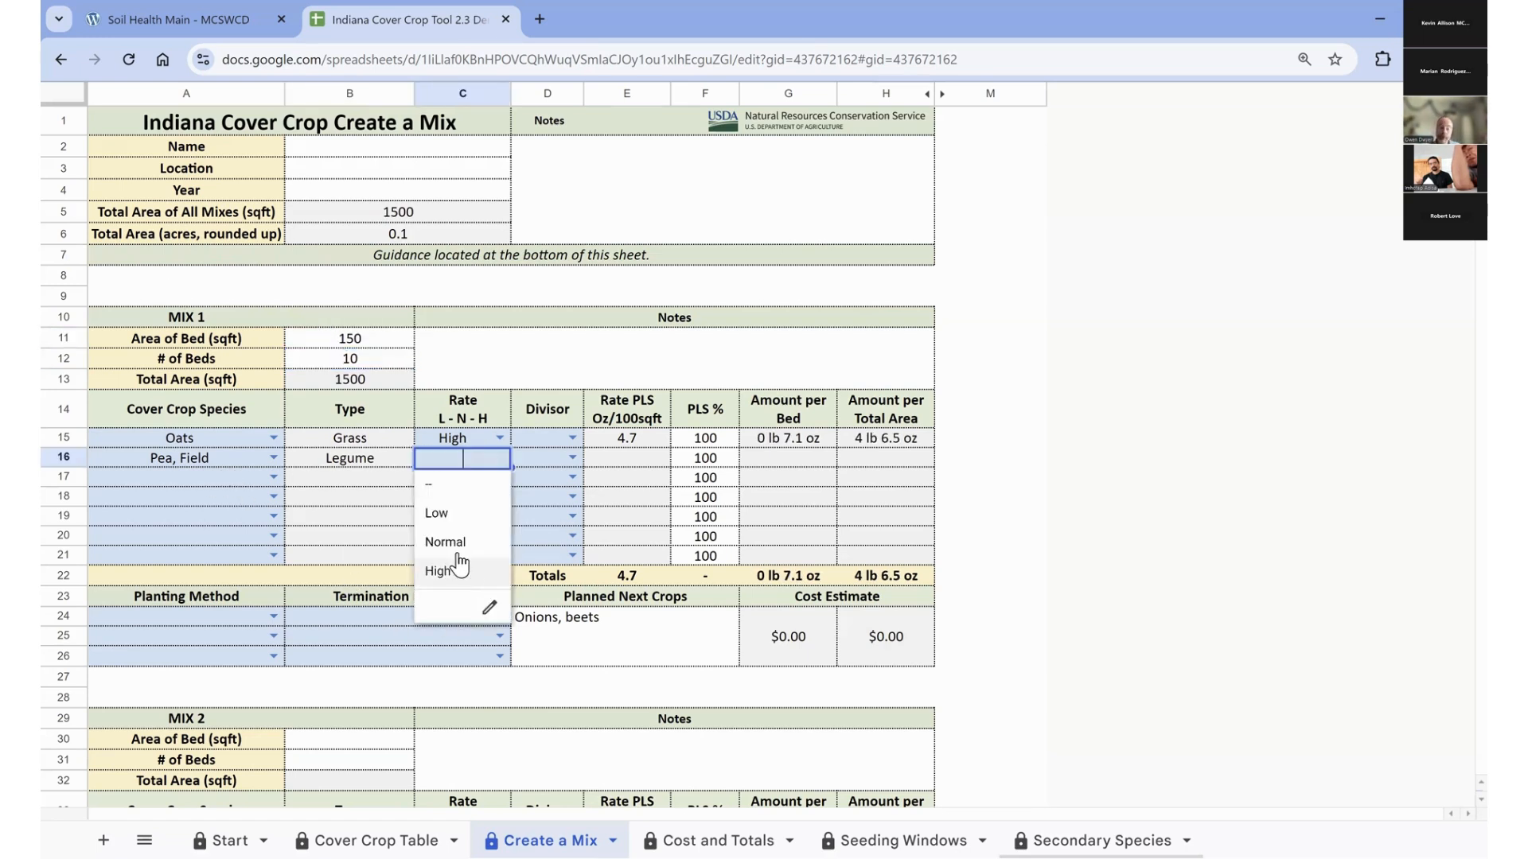
left_click(442, 514)
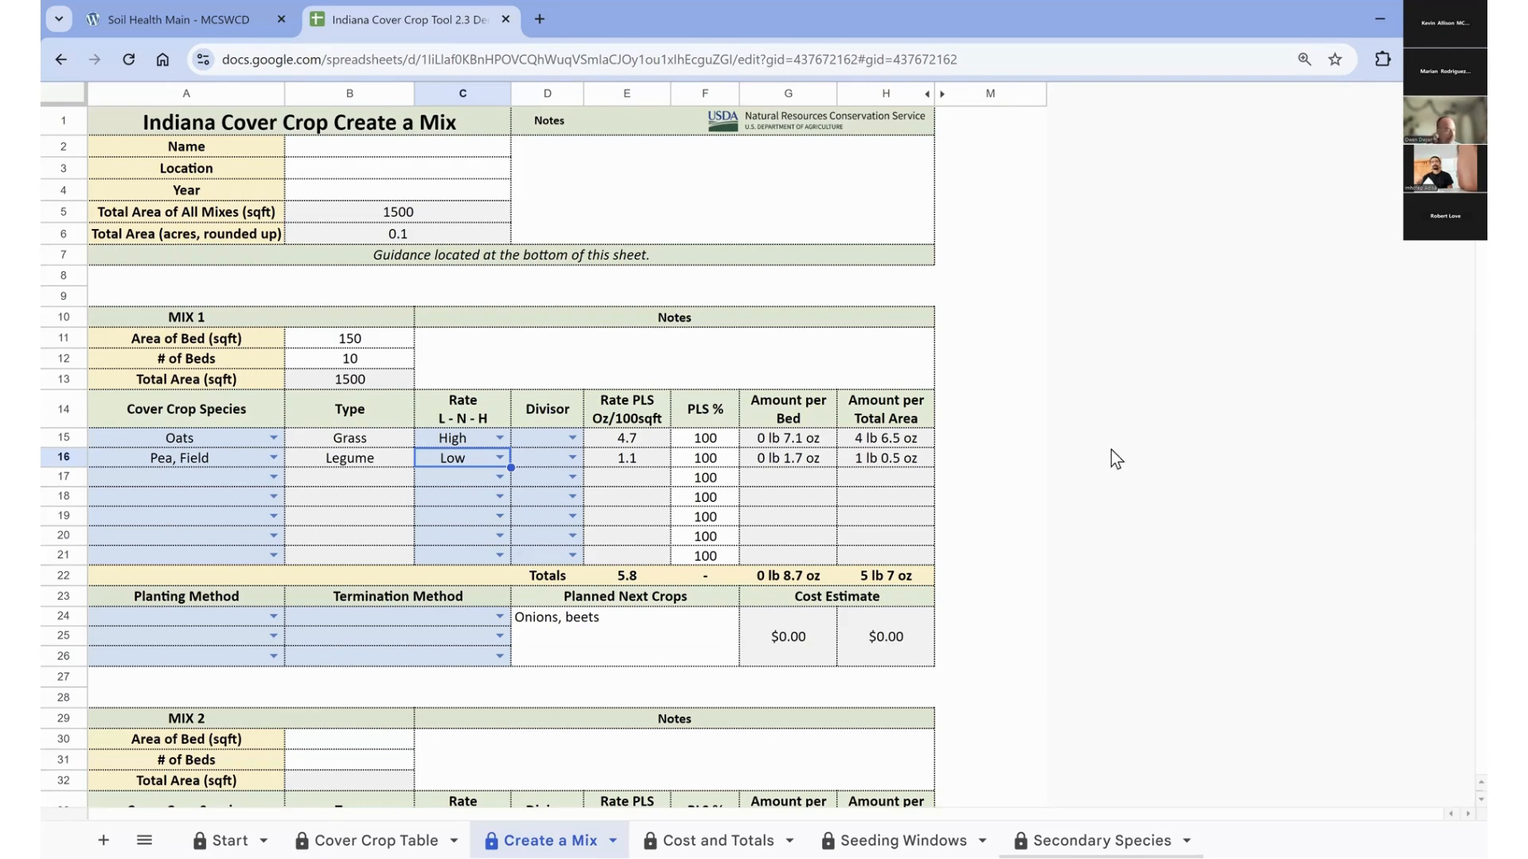
left_click(1030, 406)
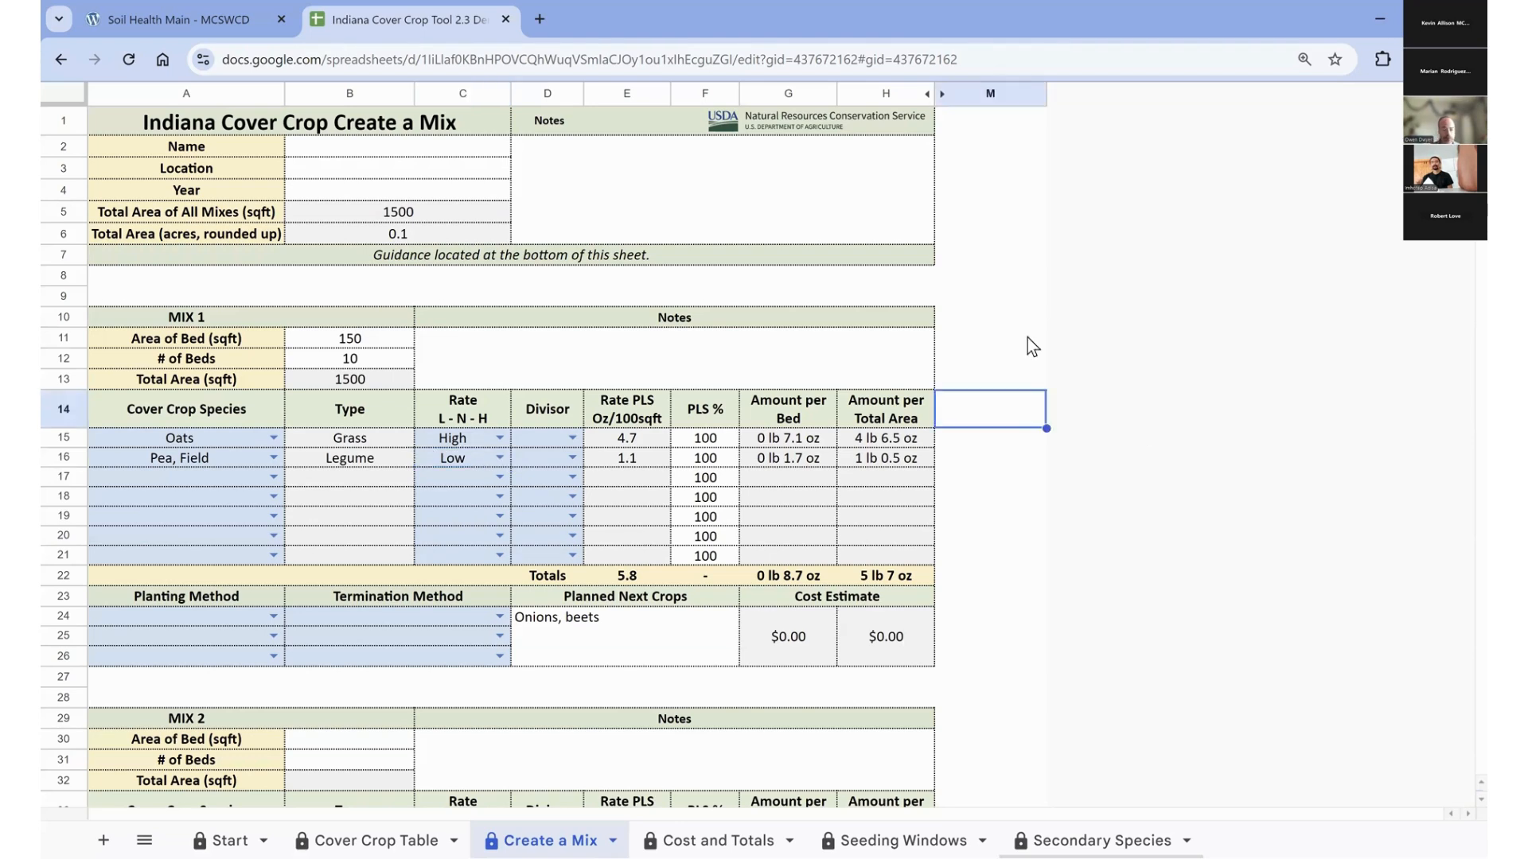
left_click(1039, 255)
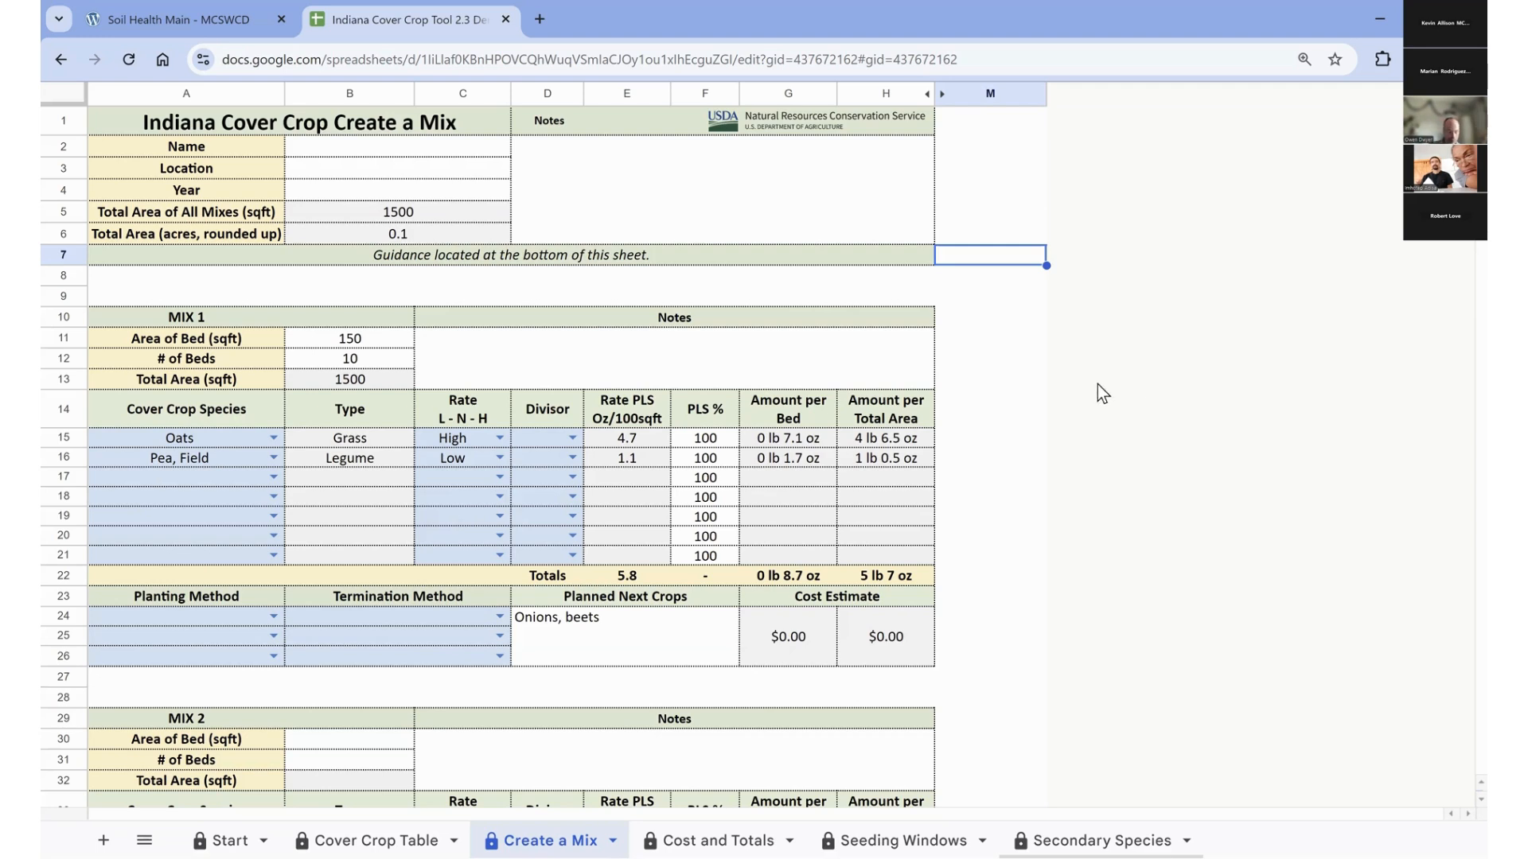
left_click(734, 363)
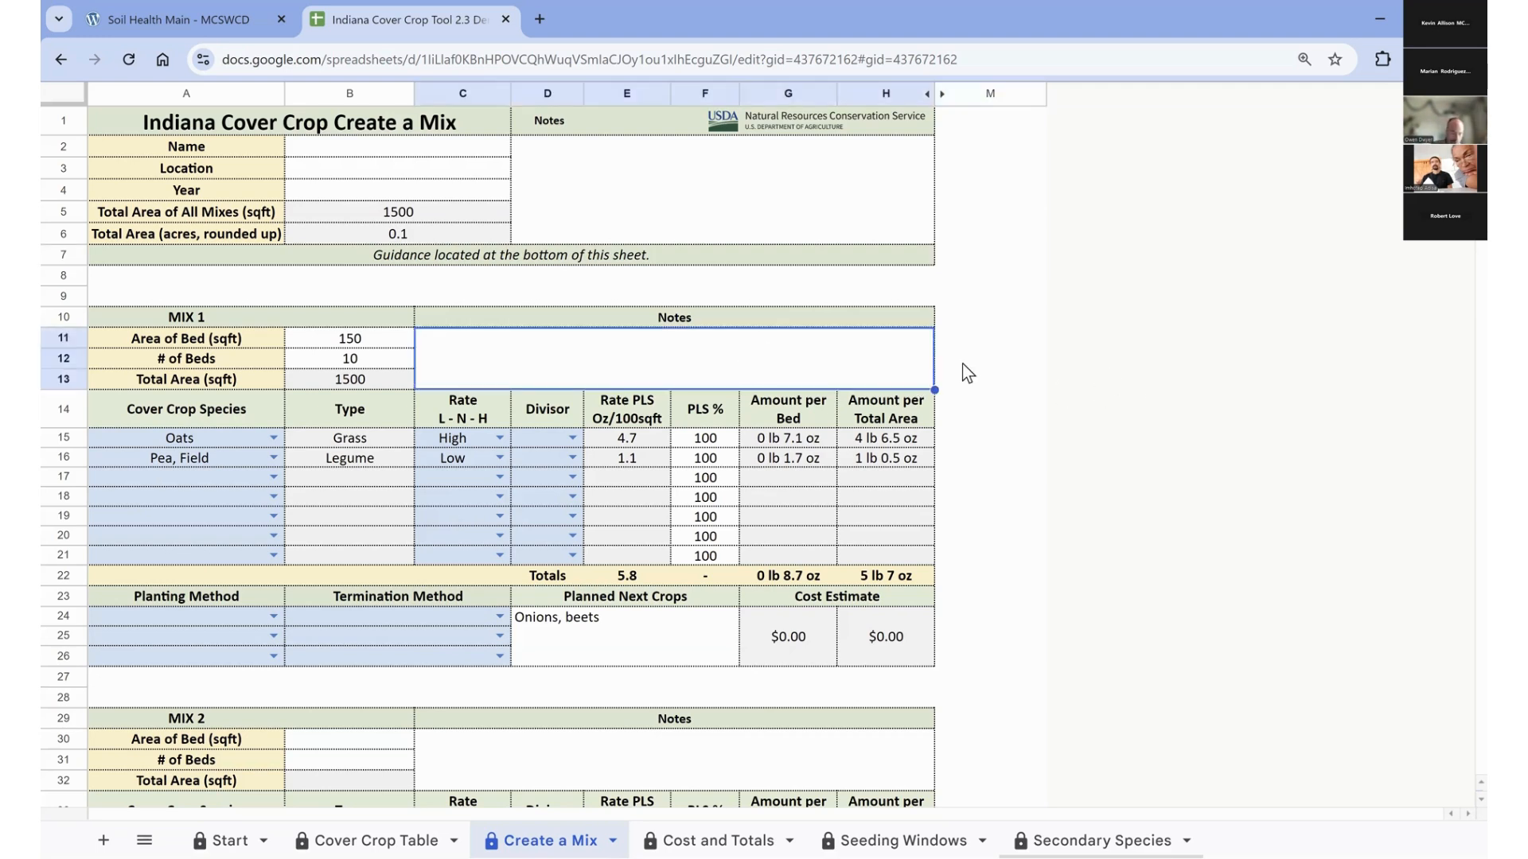
Set Mix 1's first planting method to Broadcast + Incorporation and its first termination method to Winterkill.
left_click(994, 362)
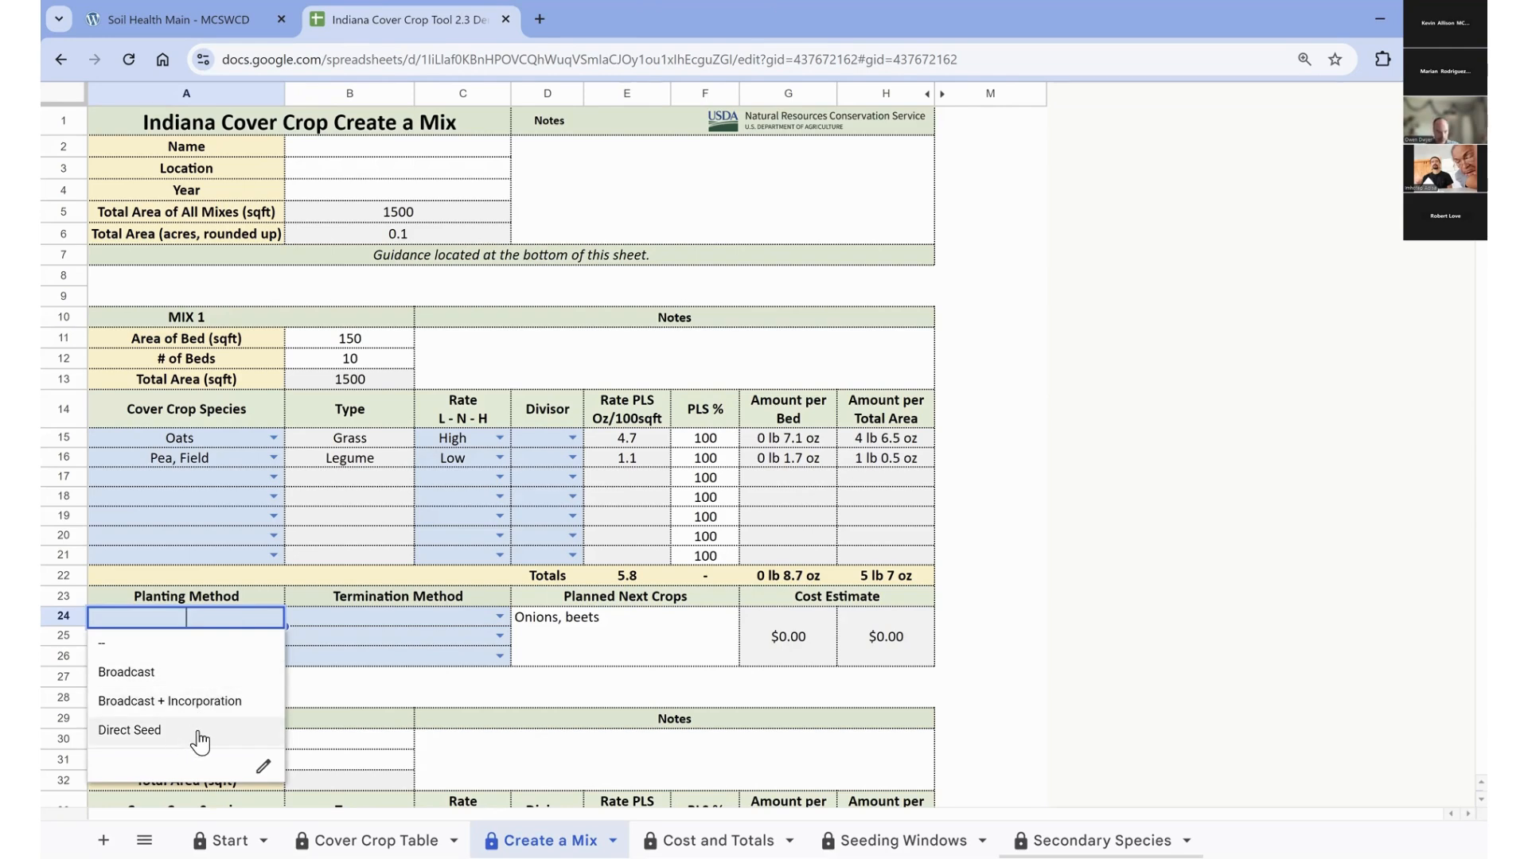
left_click(202, 703)
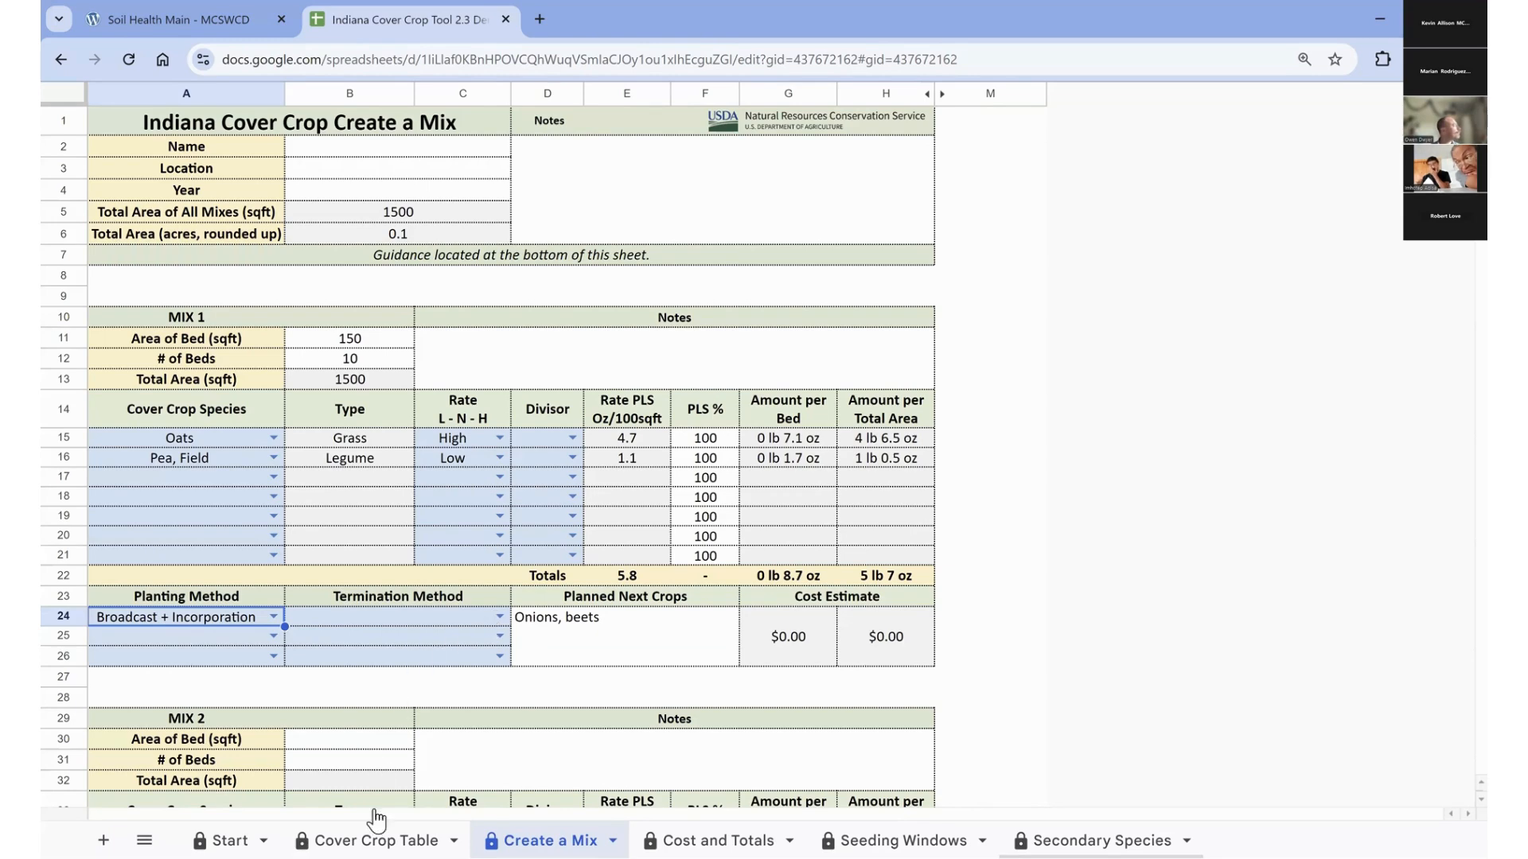
left_click(500, 617)
left_click(332, 673)
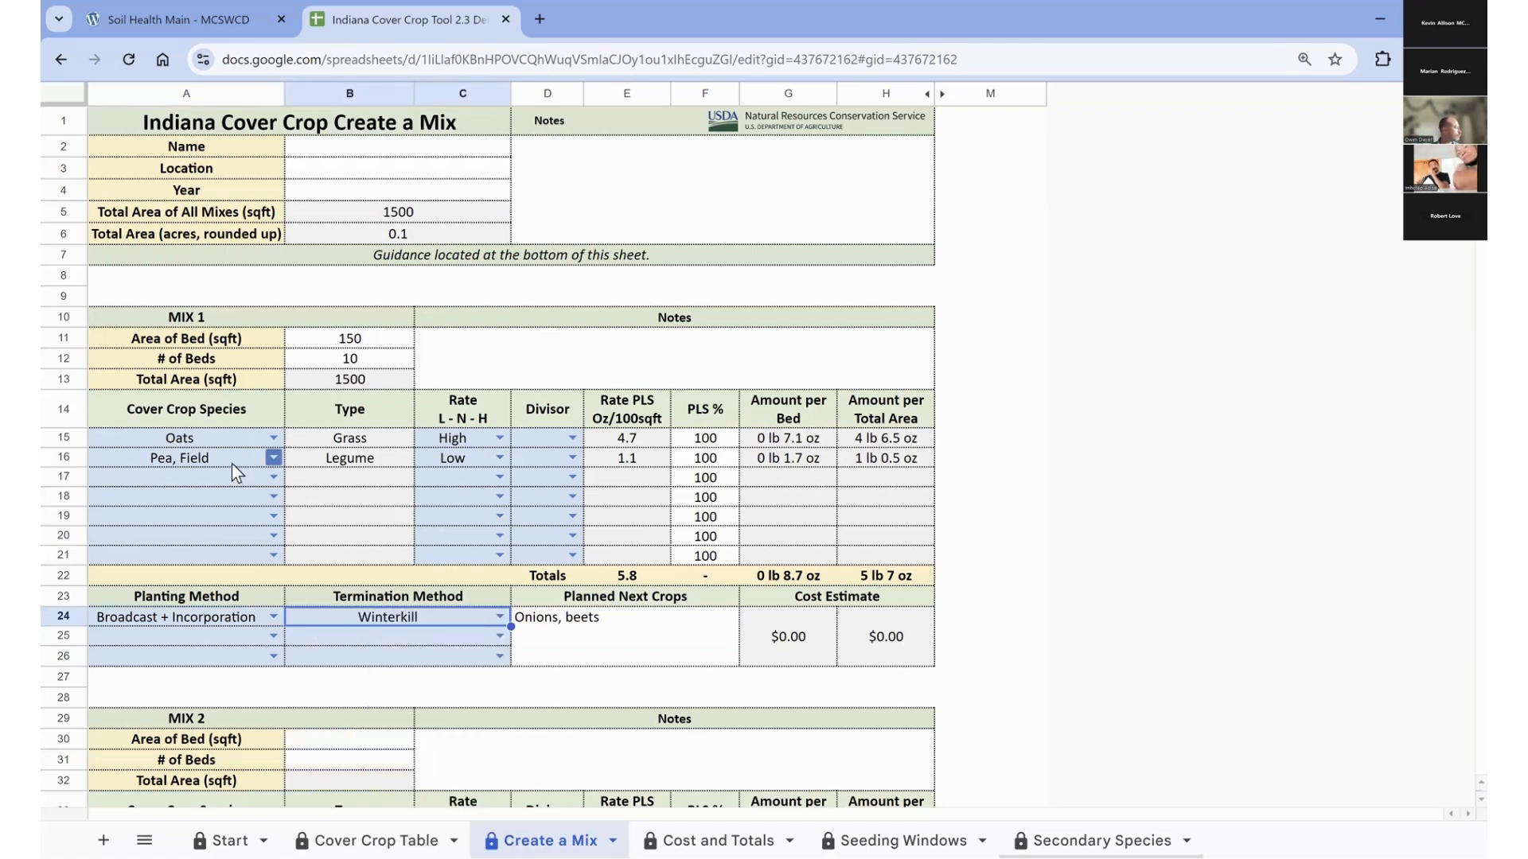
Review Mix 1's planned next crops and the blank Mix 2 section below it.
left_click(673, 631)
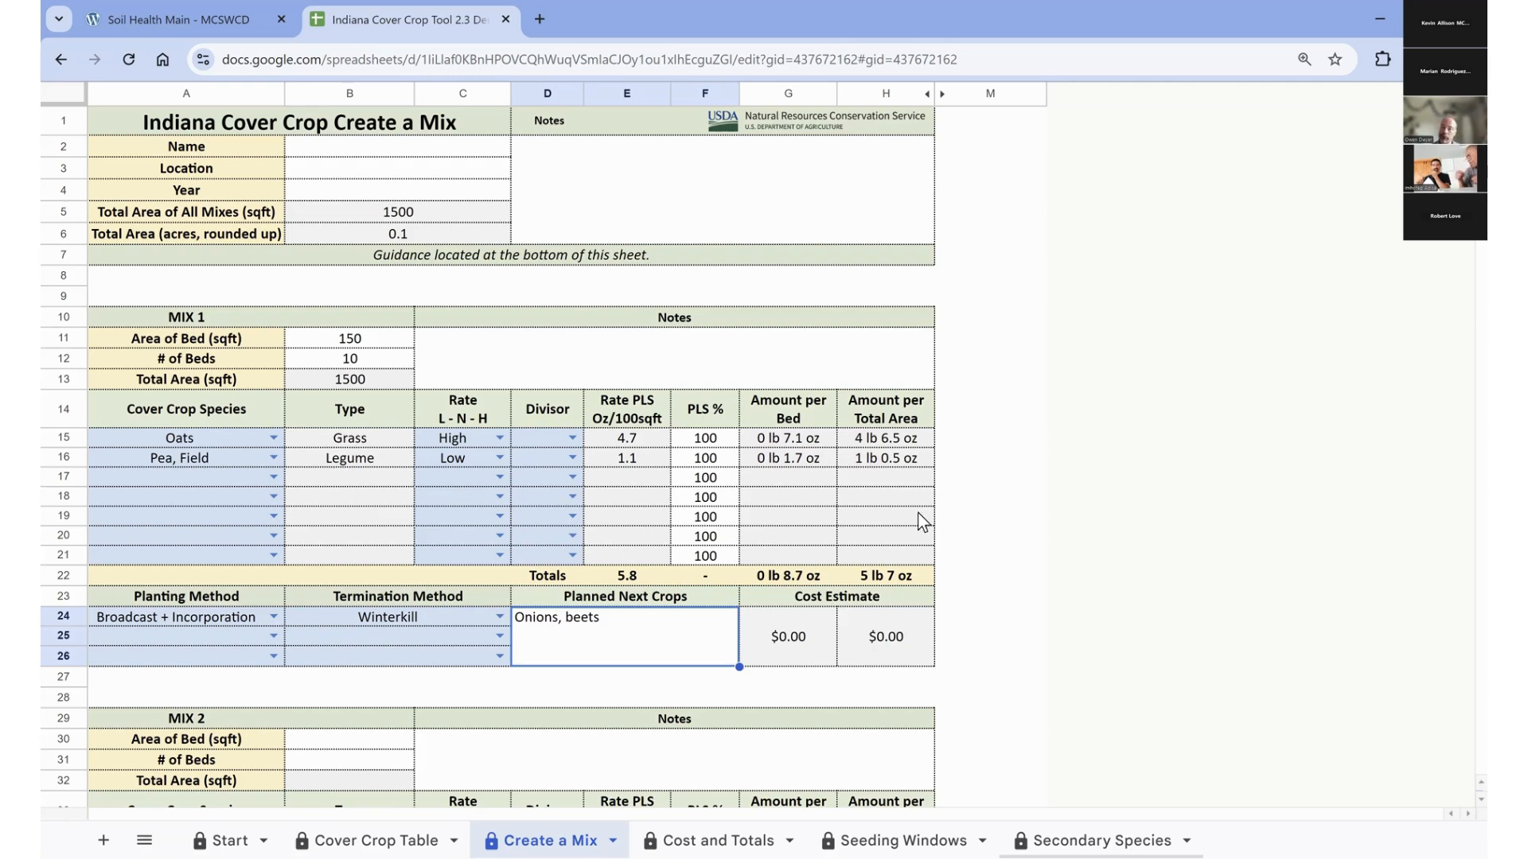
scroll(913, 519, "down", 2)
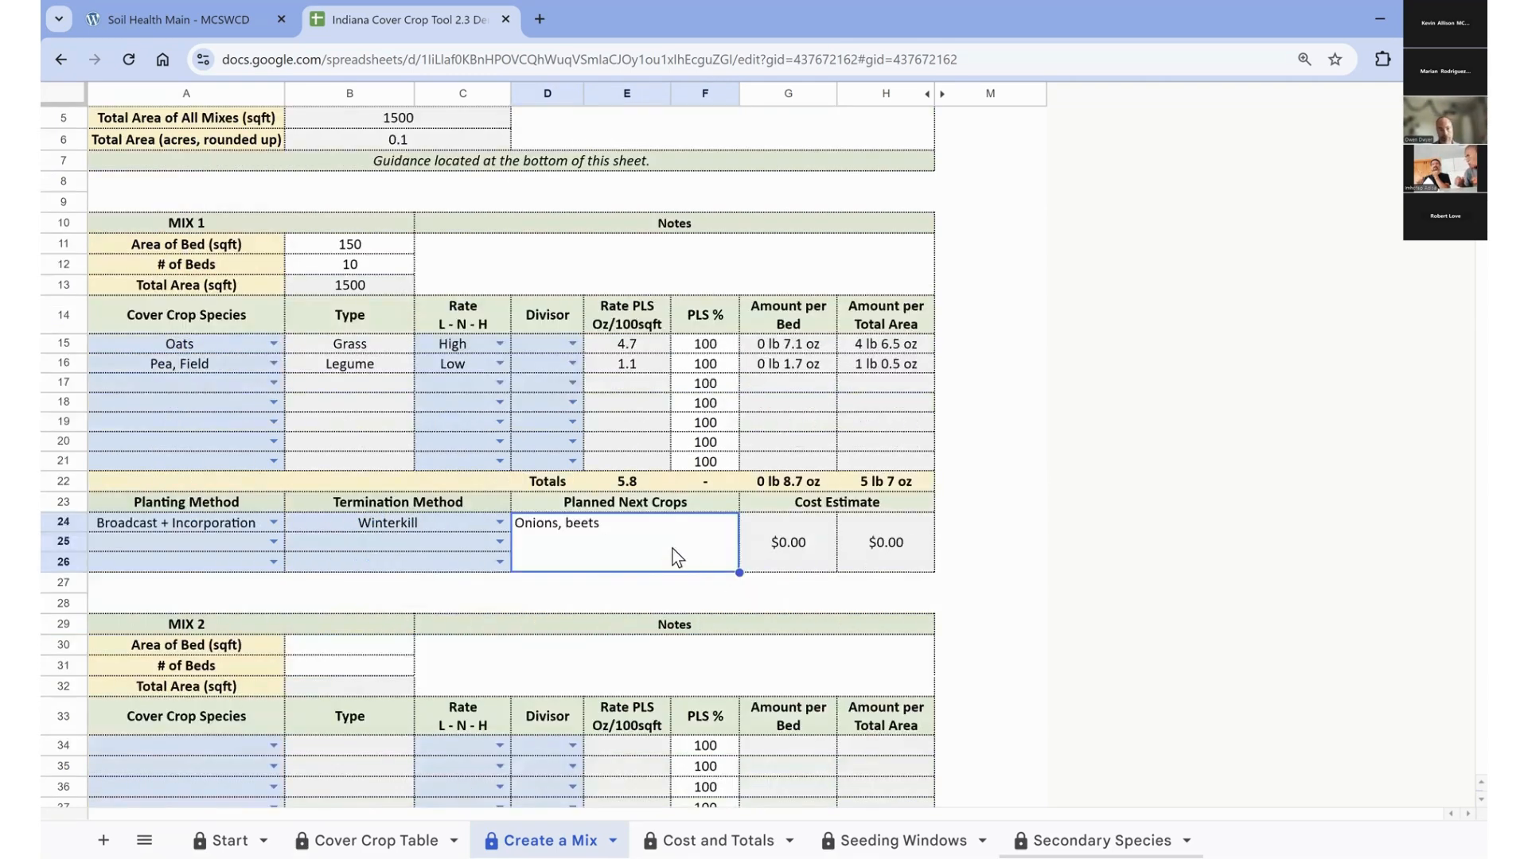
scroll(353, 350, "down", 5)
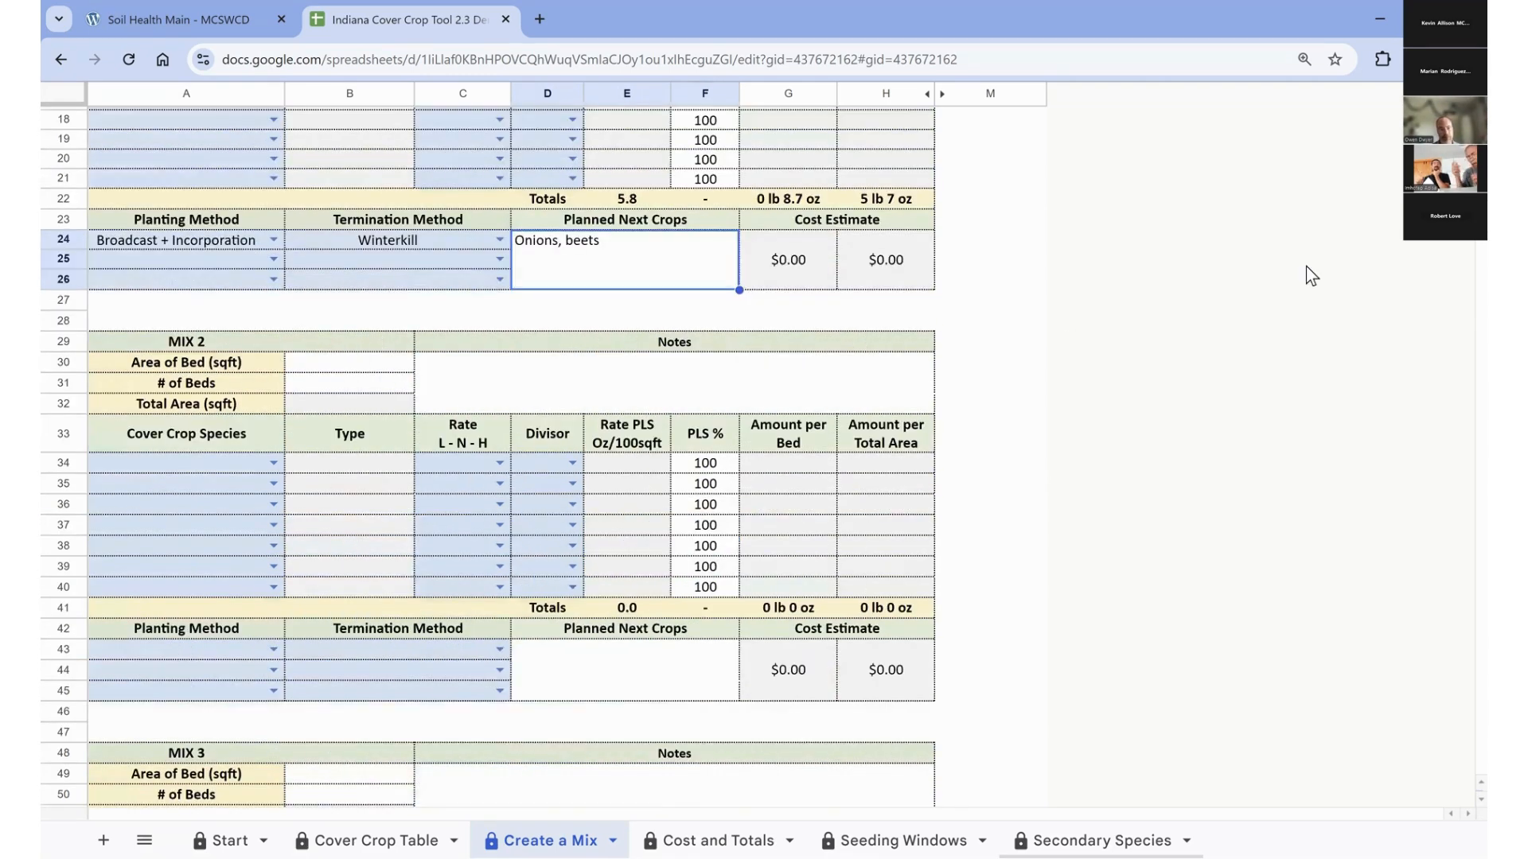
Set Mix 2's area of bed to 300 sqft and its number of beds to 5.
left_click(349, 362)
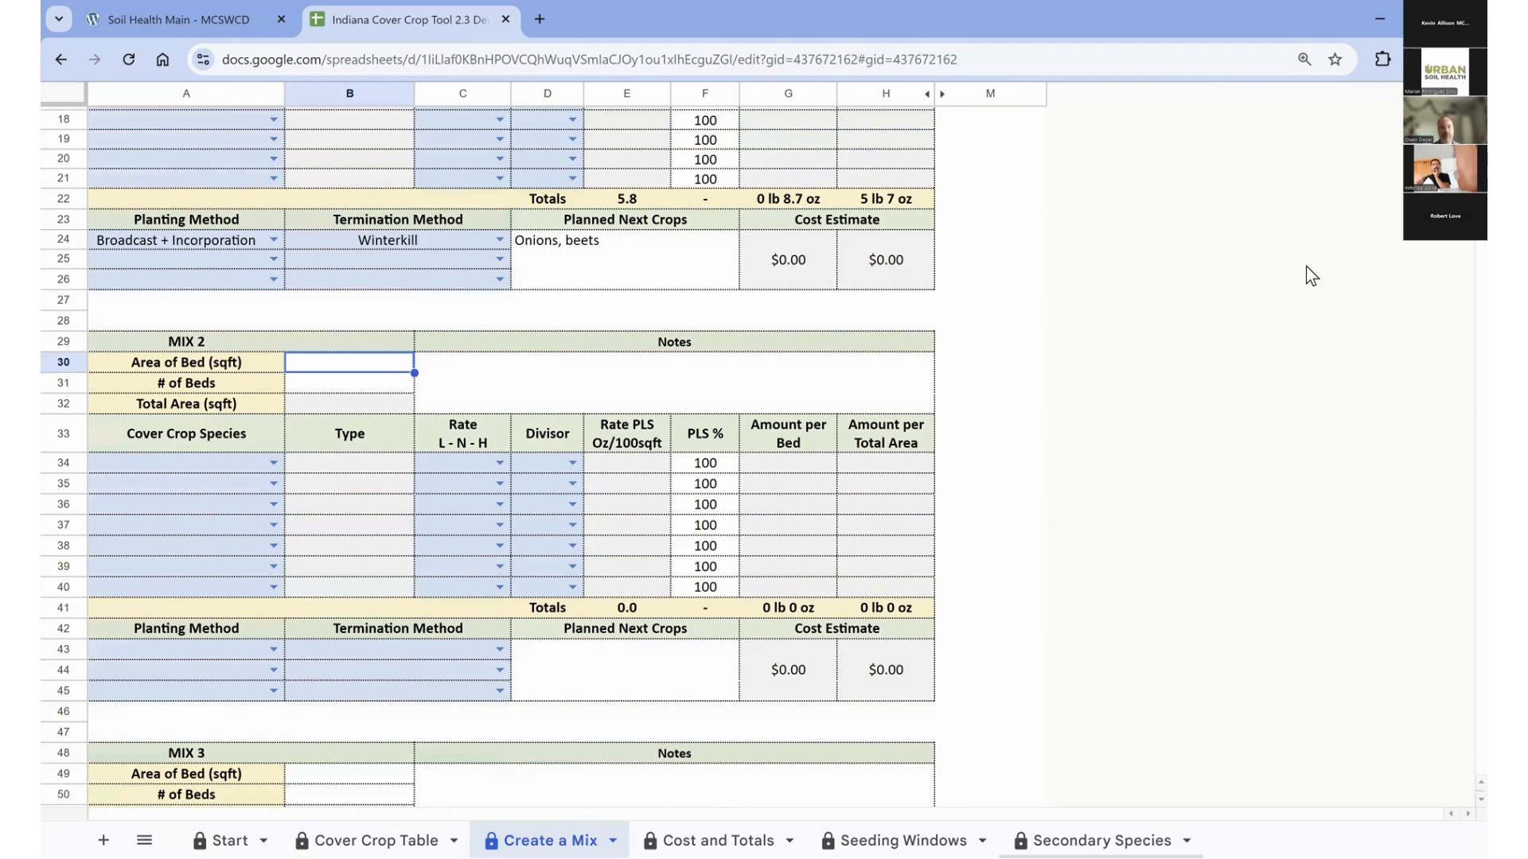
type("300")
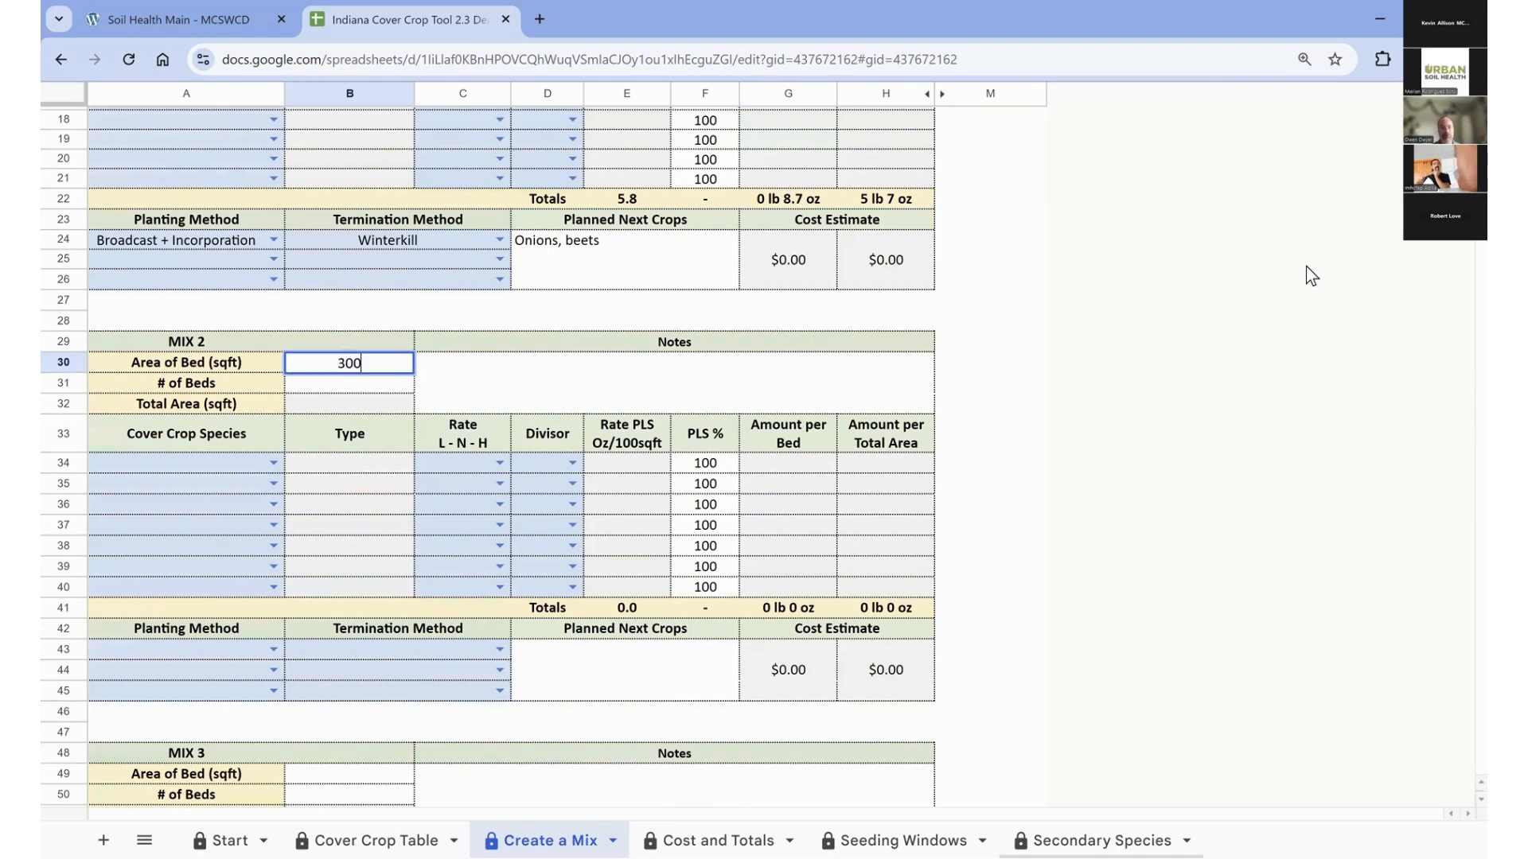
key("Return")
type("5")
key("Return")
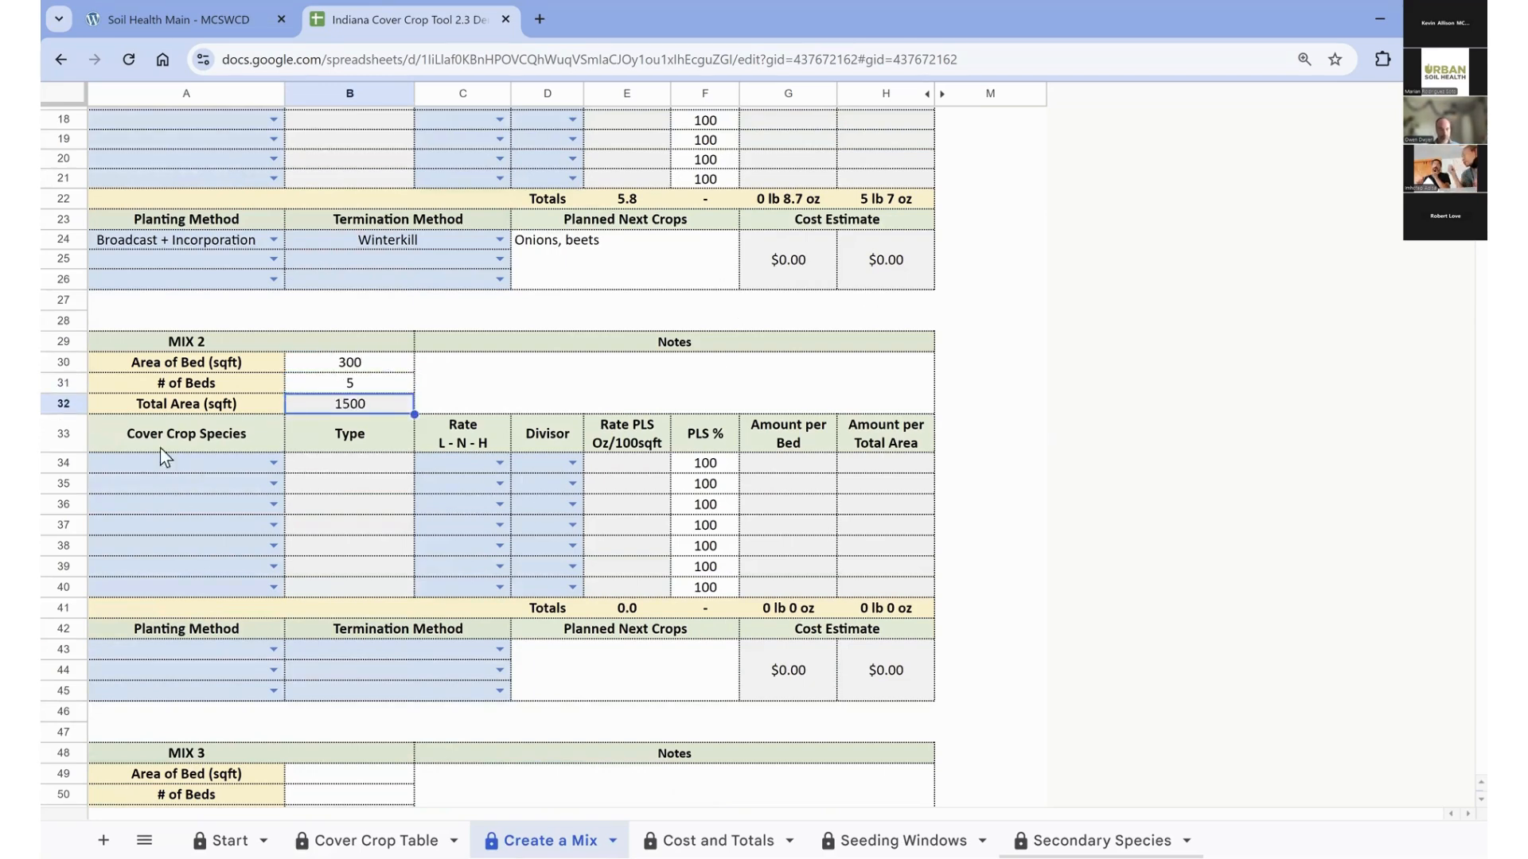
left_click(504, 389)
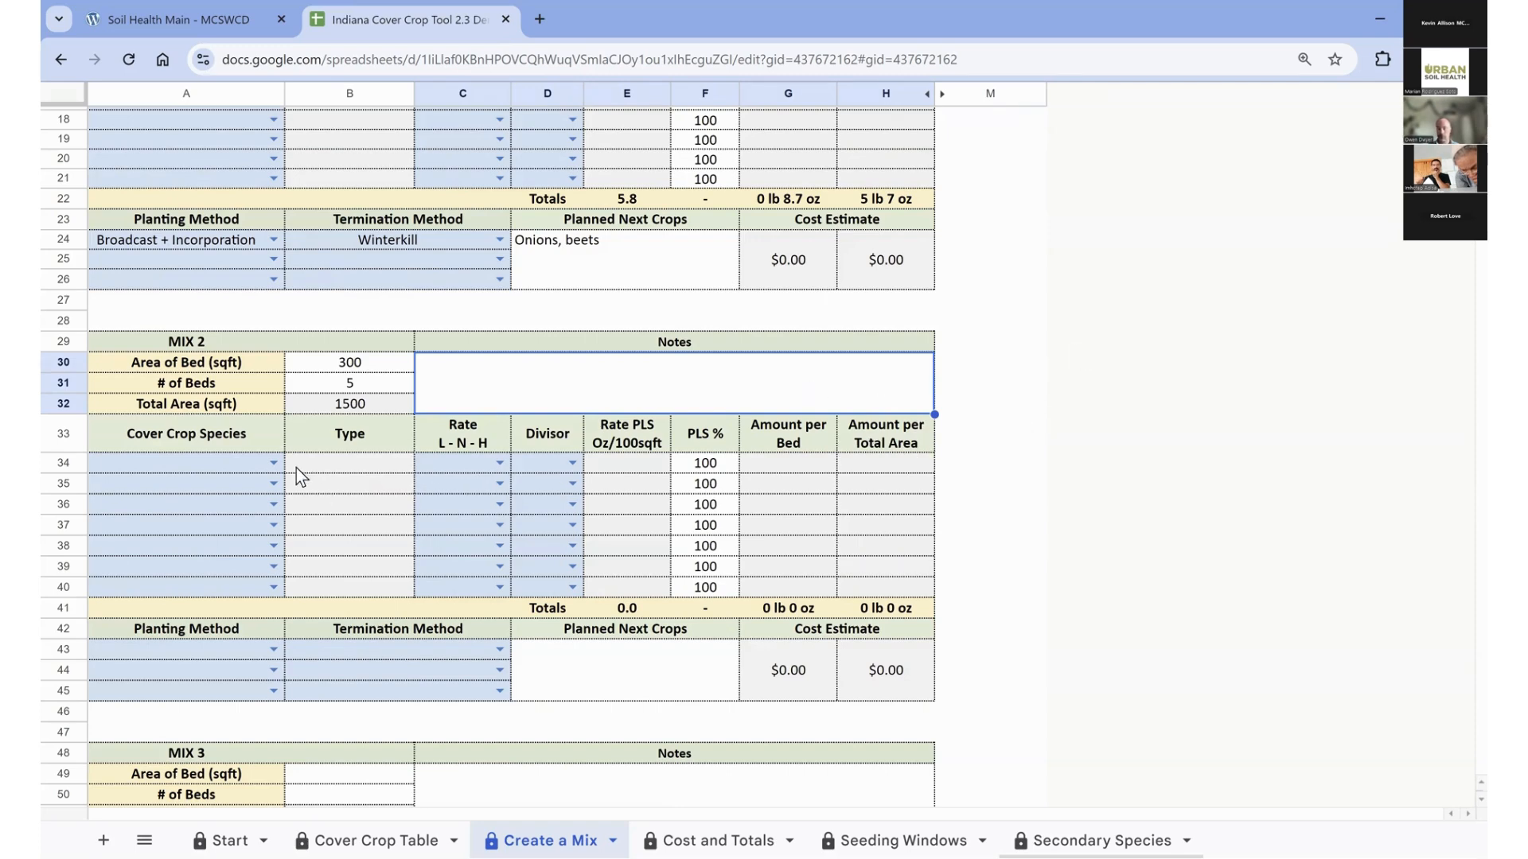
Add Rye, Winter Cereal as the first cover crop species in Mix 2 with a High rate.
left_click(271, 463)
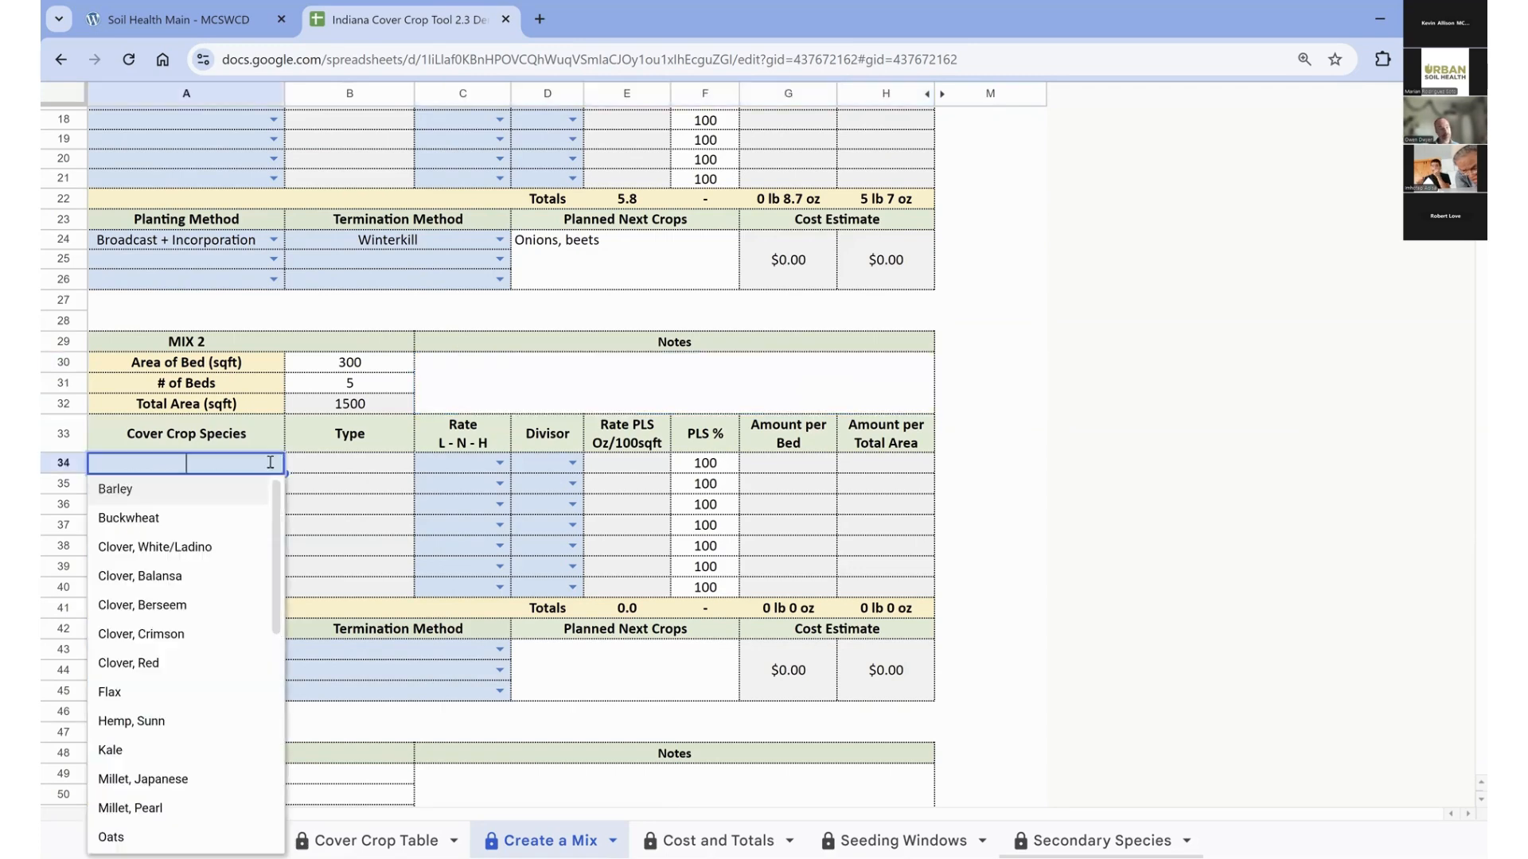
scroll(169, 720, "down", 2)
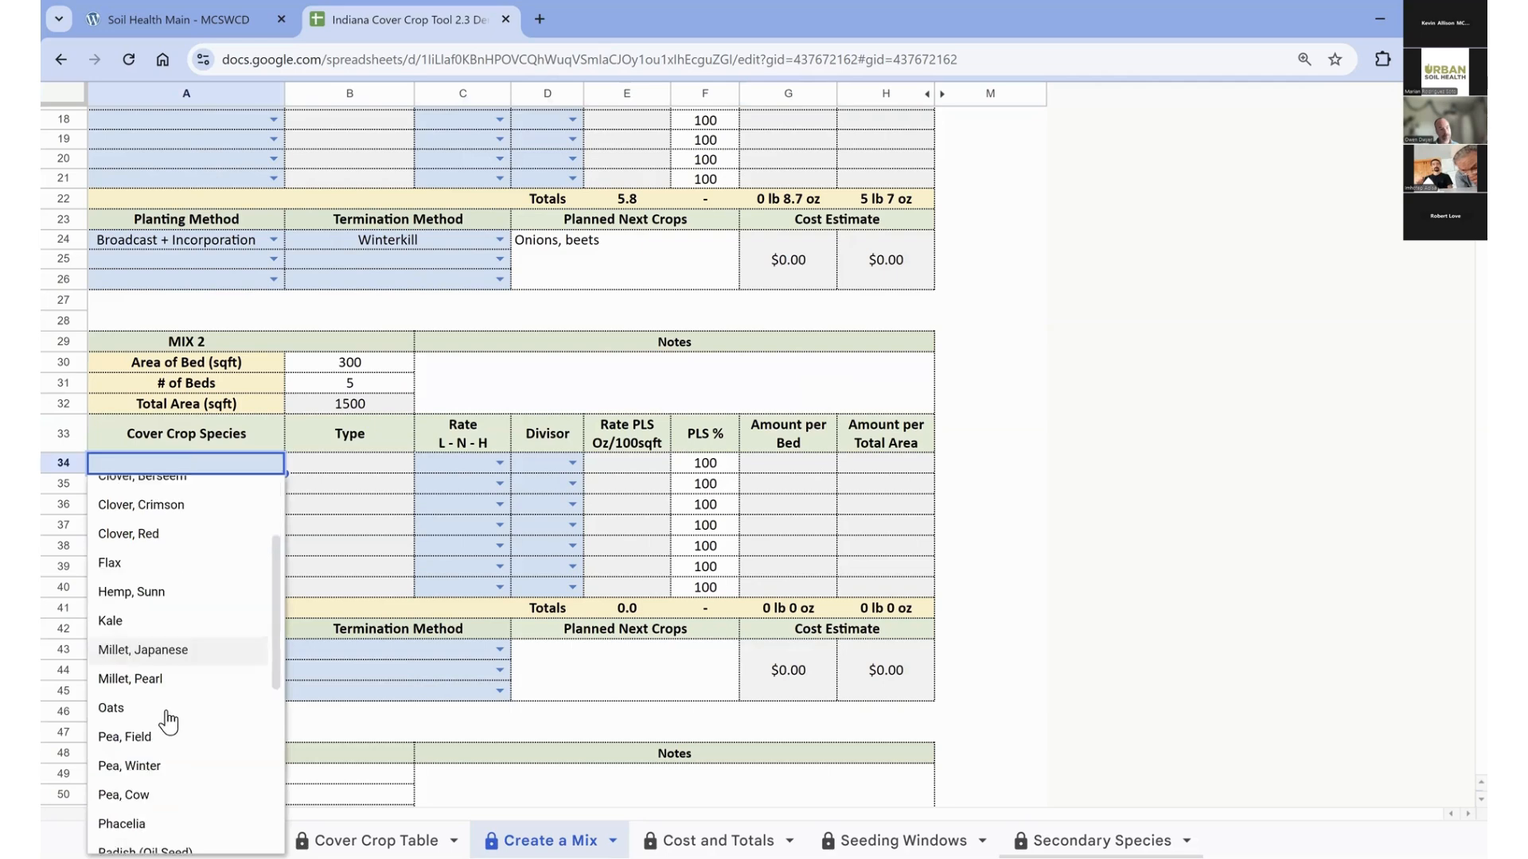
scroll(163, 716, "down", 3)
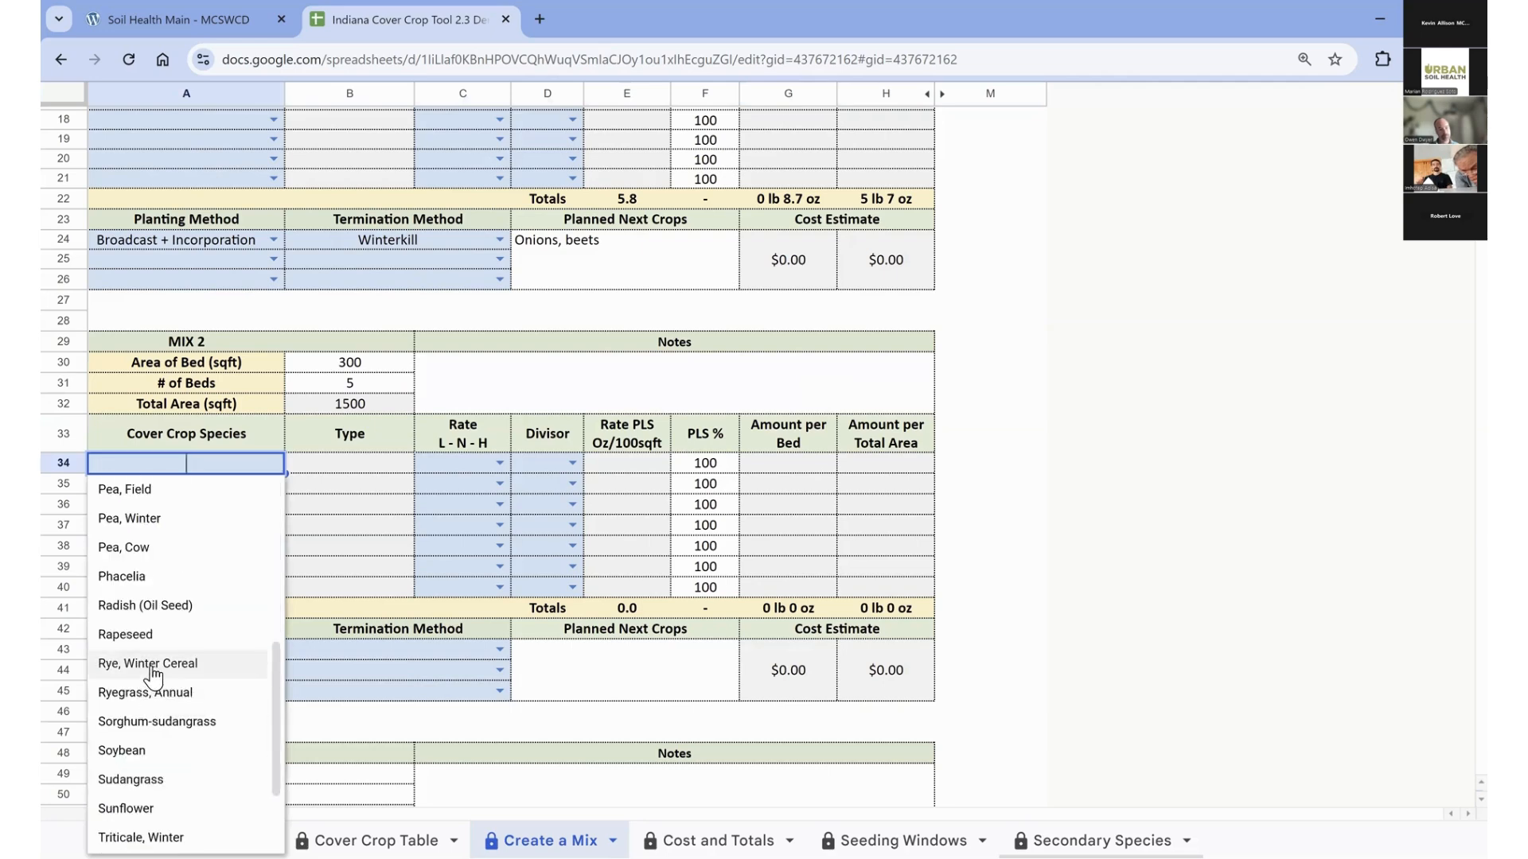
left_click(152, 668)
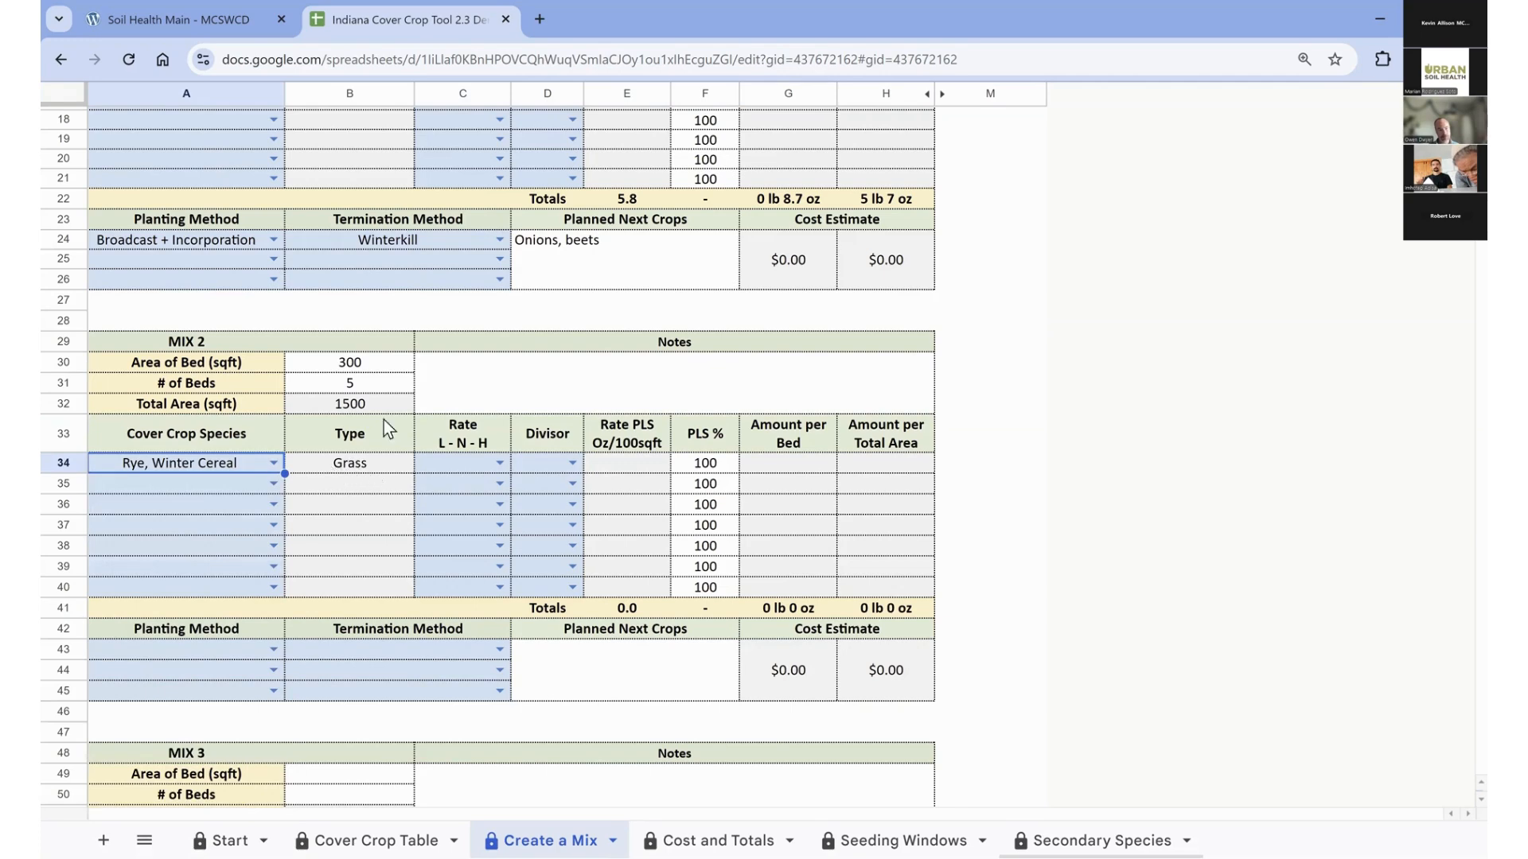
left_click(501, 465)
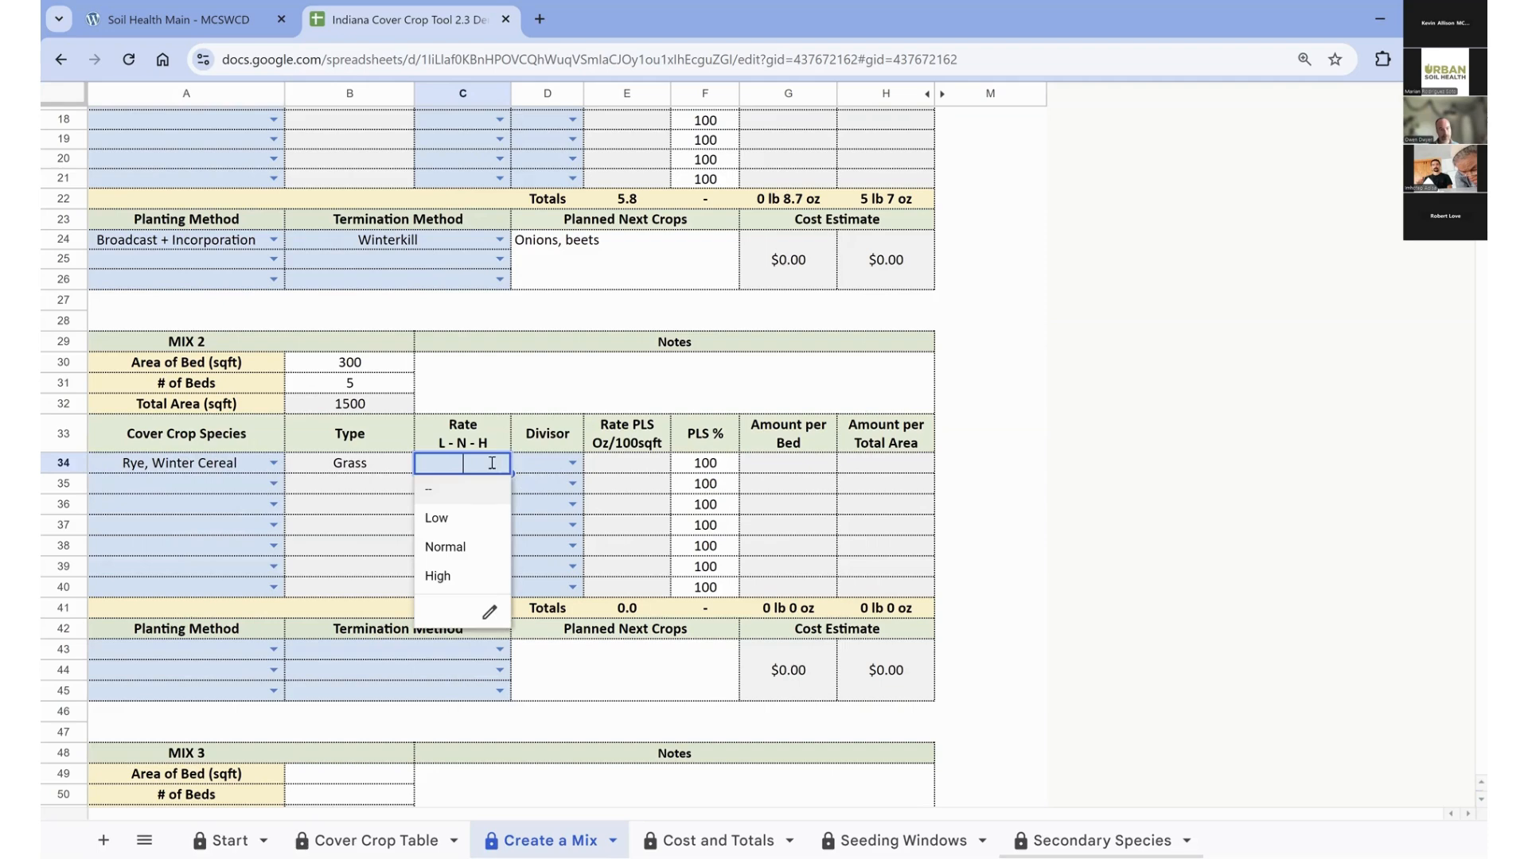
left_click(455, 582)
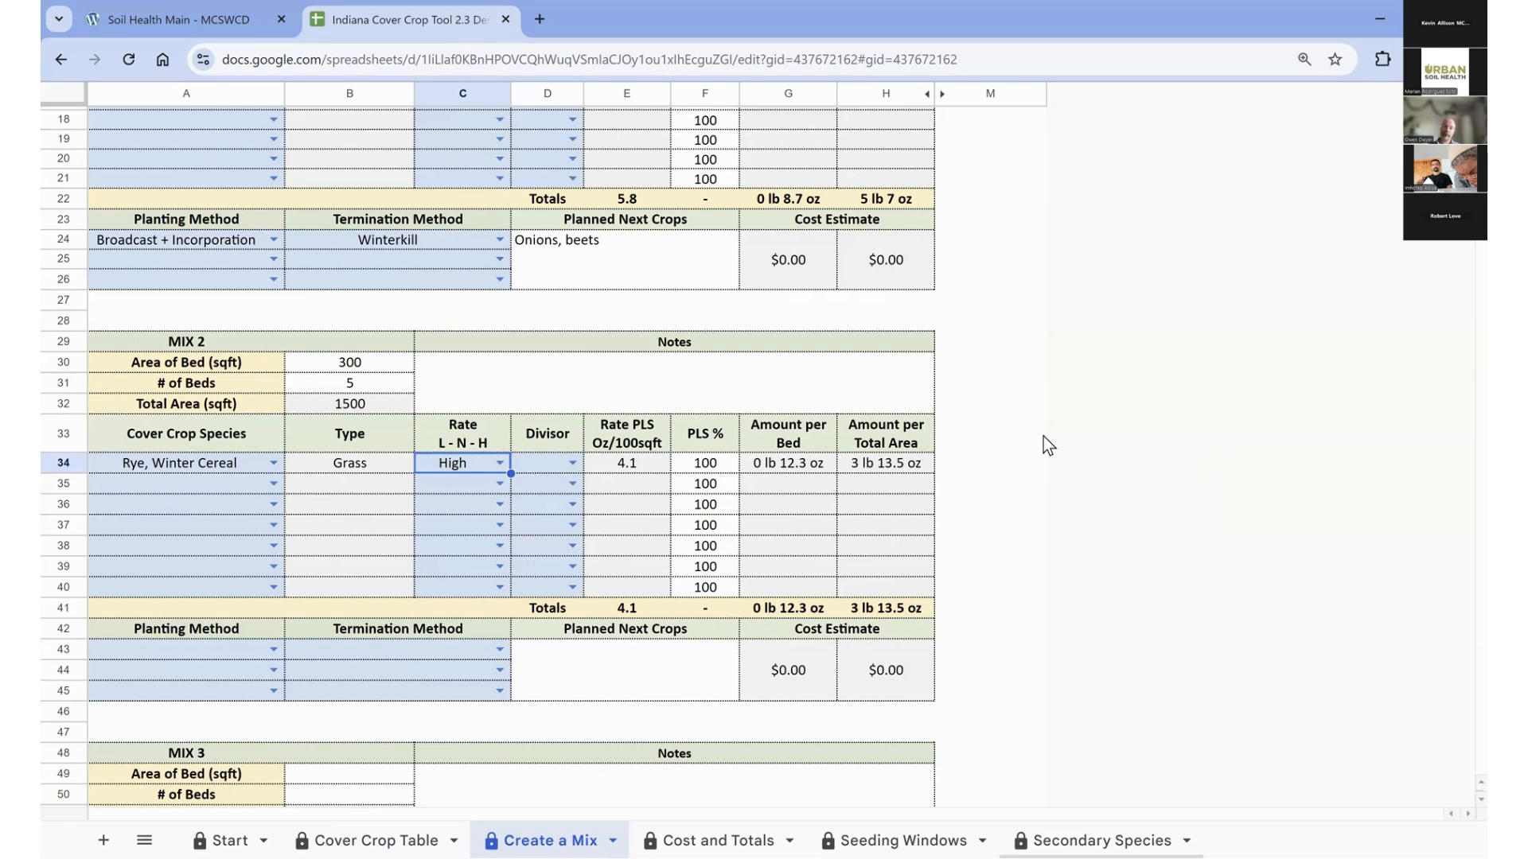
Add Clover, Crimson as Mix 2's second cover crop species with a High rate.
left_click(272, 483)
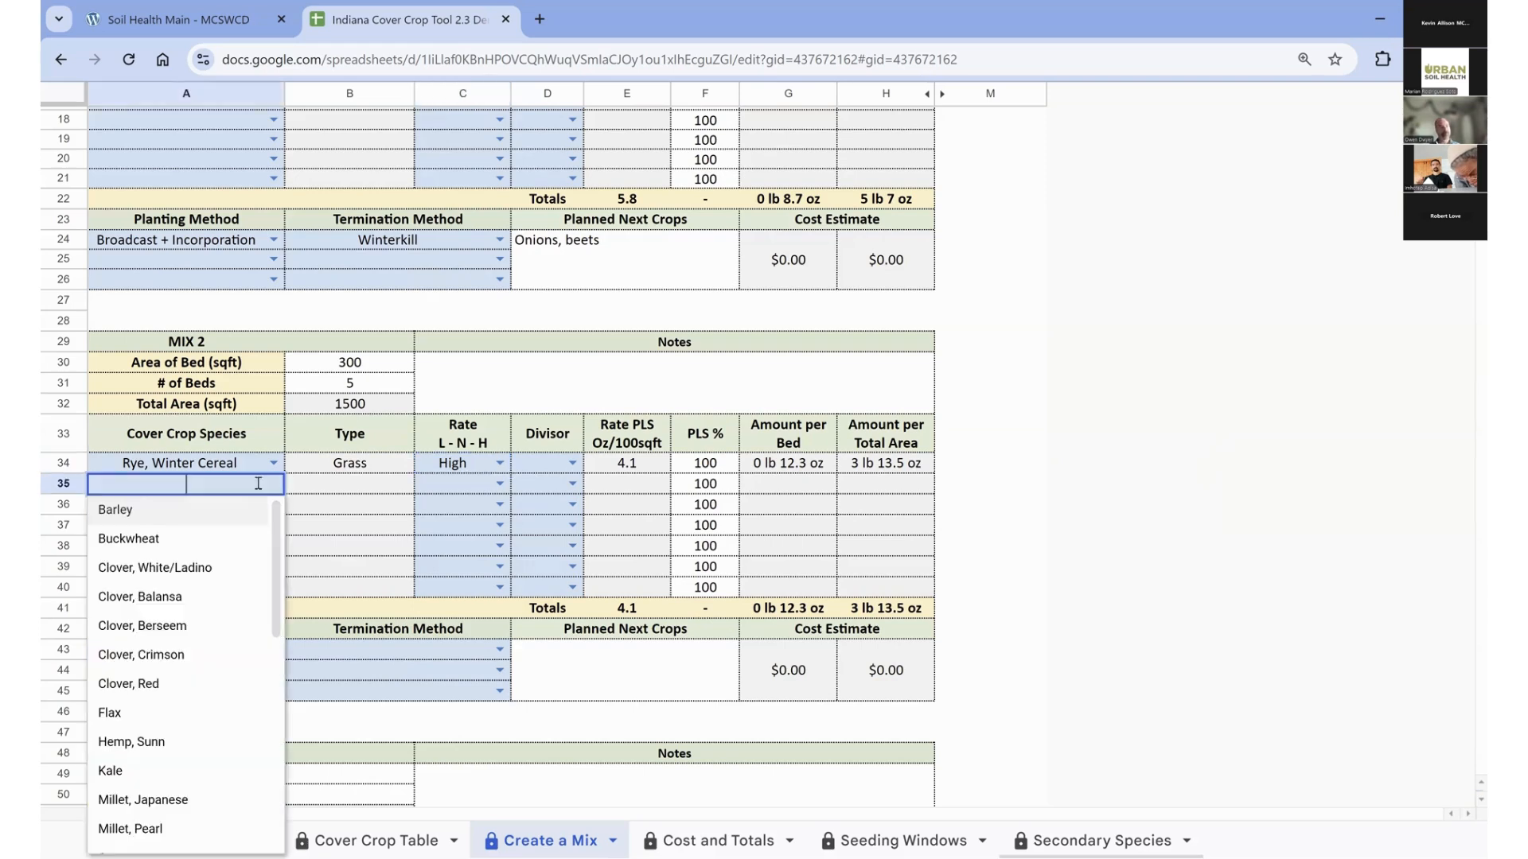
left_click(168, 660)
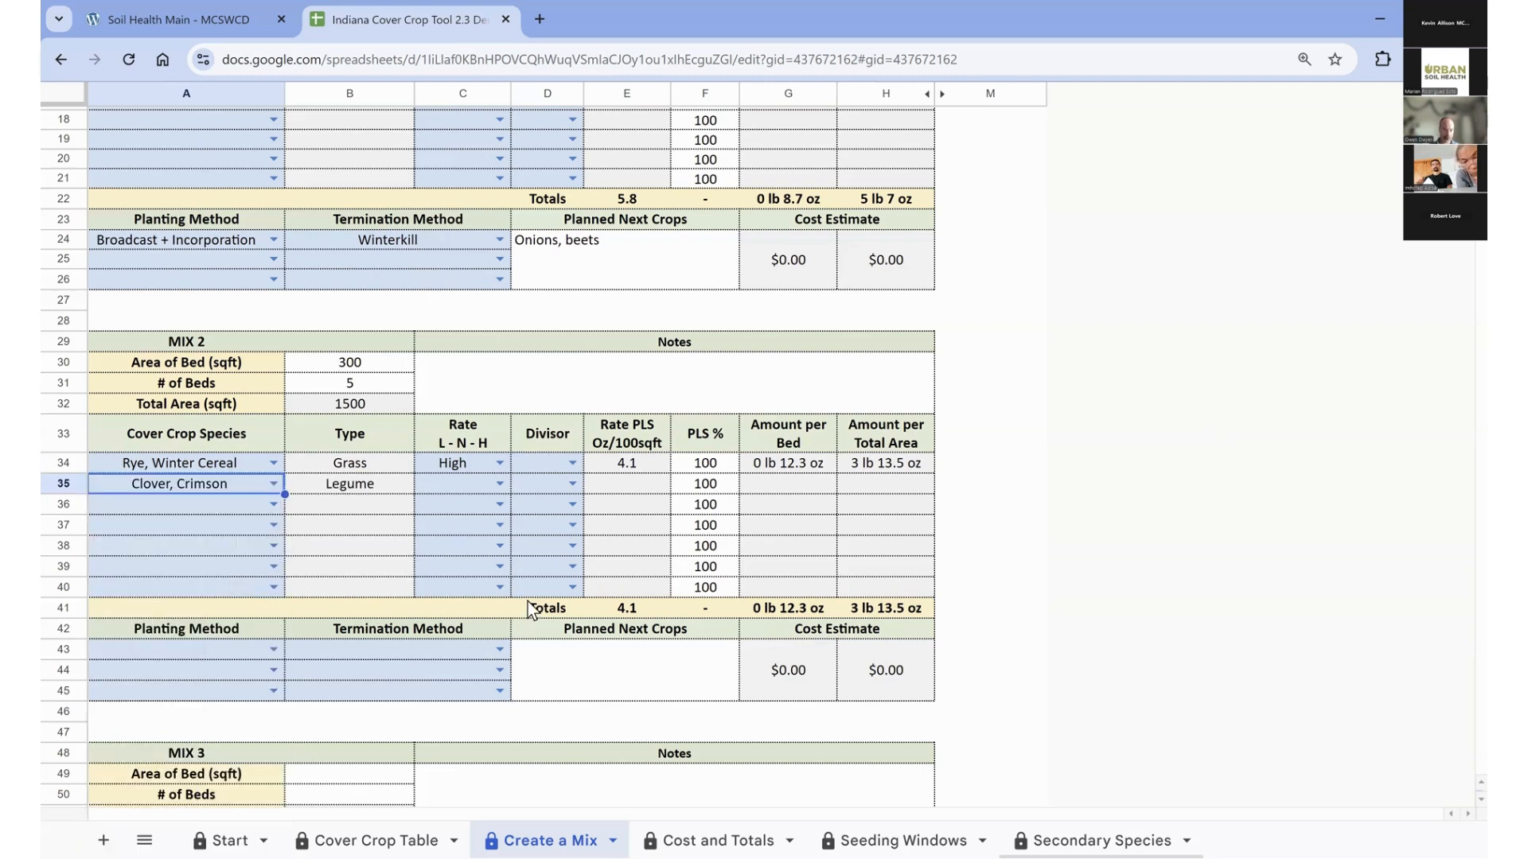
left_click(493, 484)
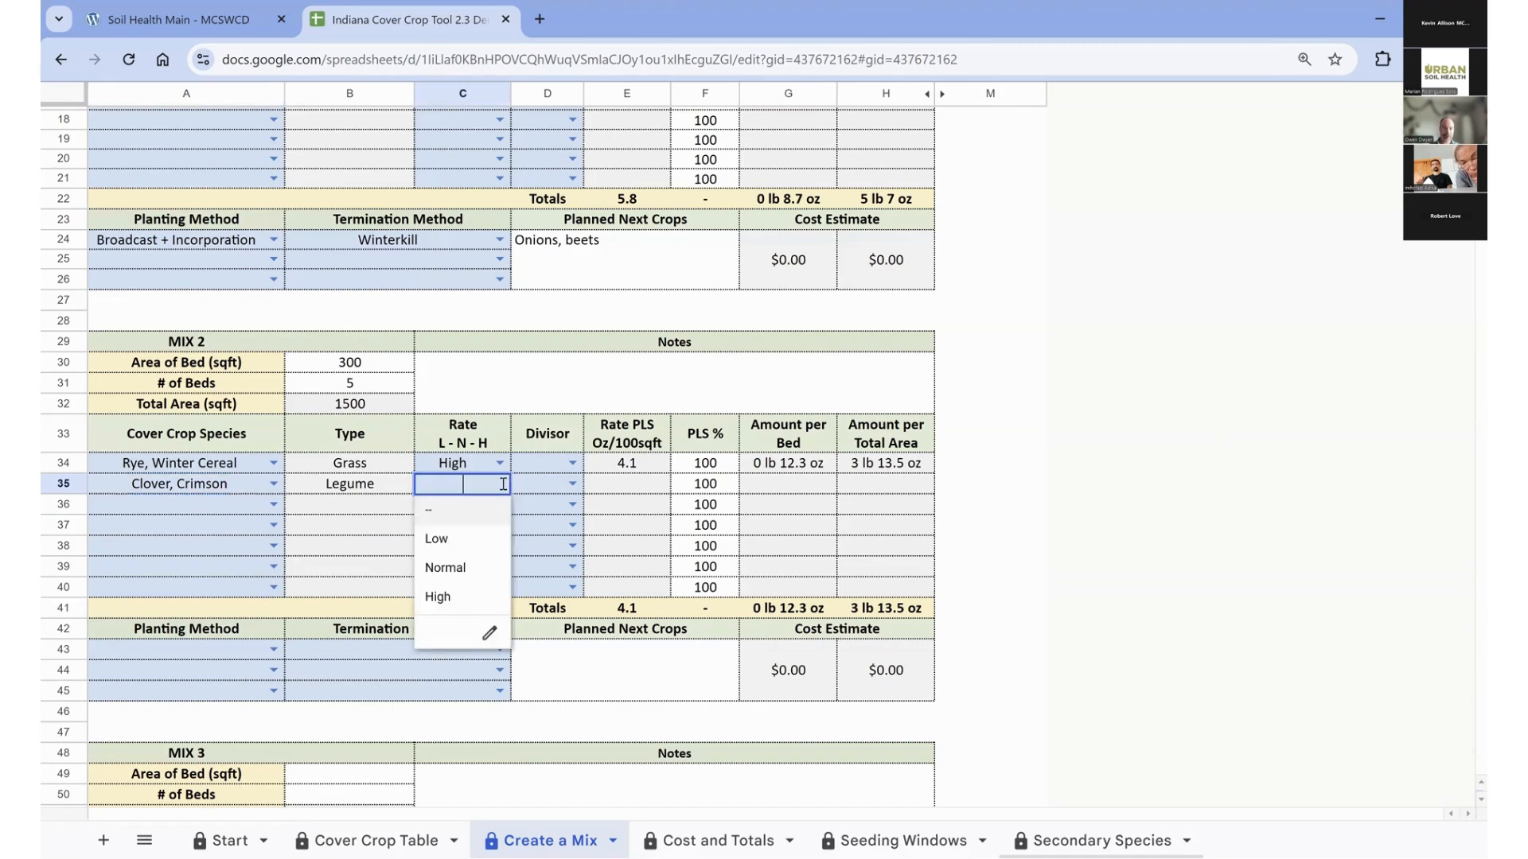
left_click(470, 599)
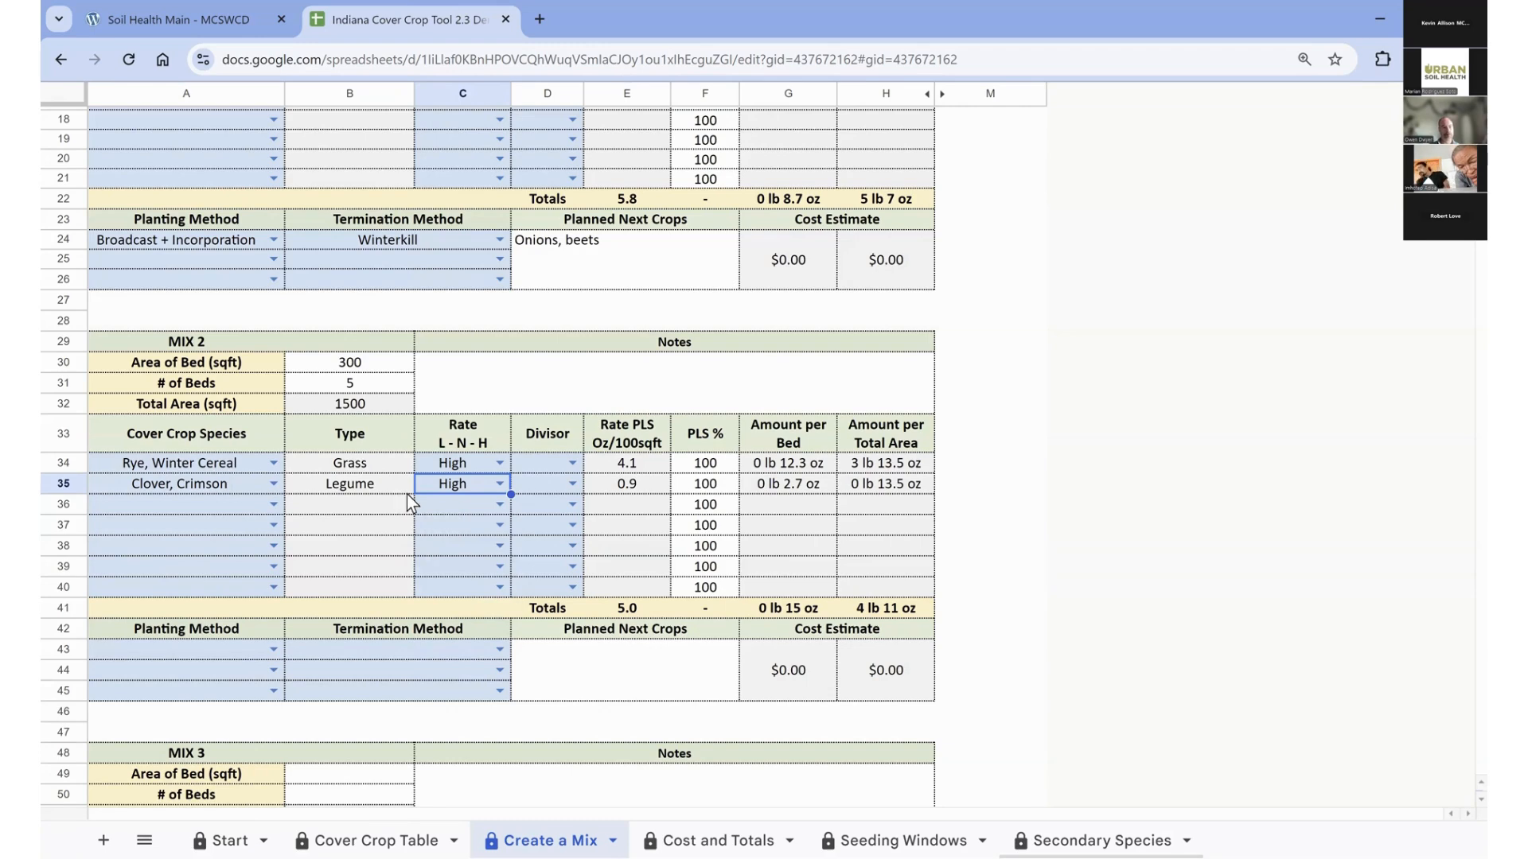
Set the rate of Rye, Winter Cereal in Mix 2 to Normal.
left_click(489, 465)
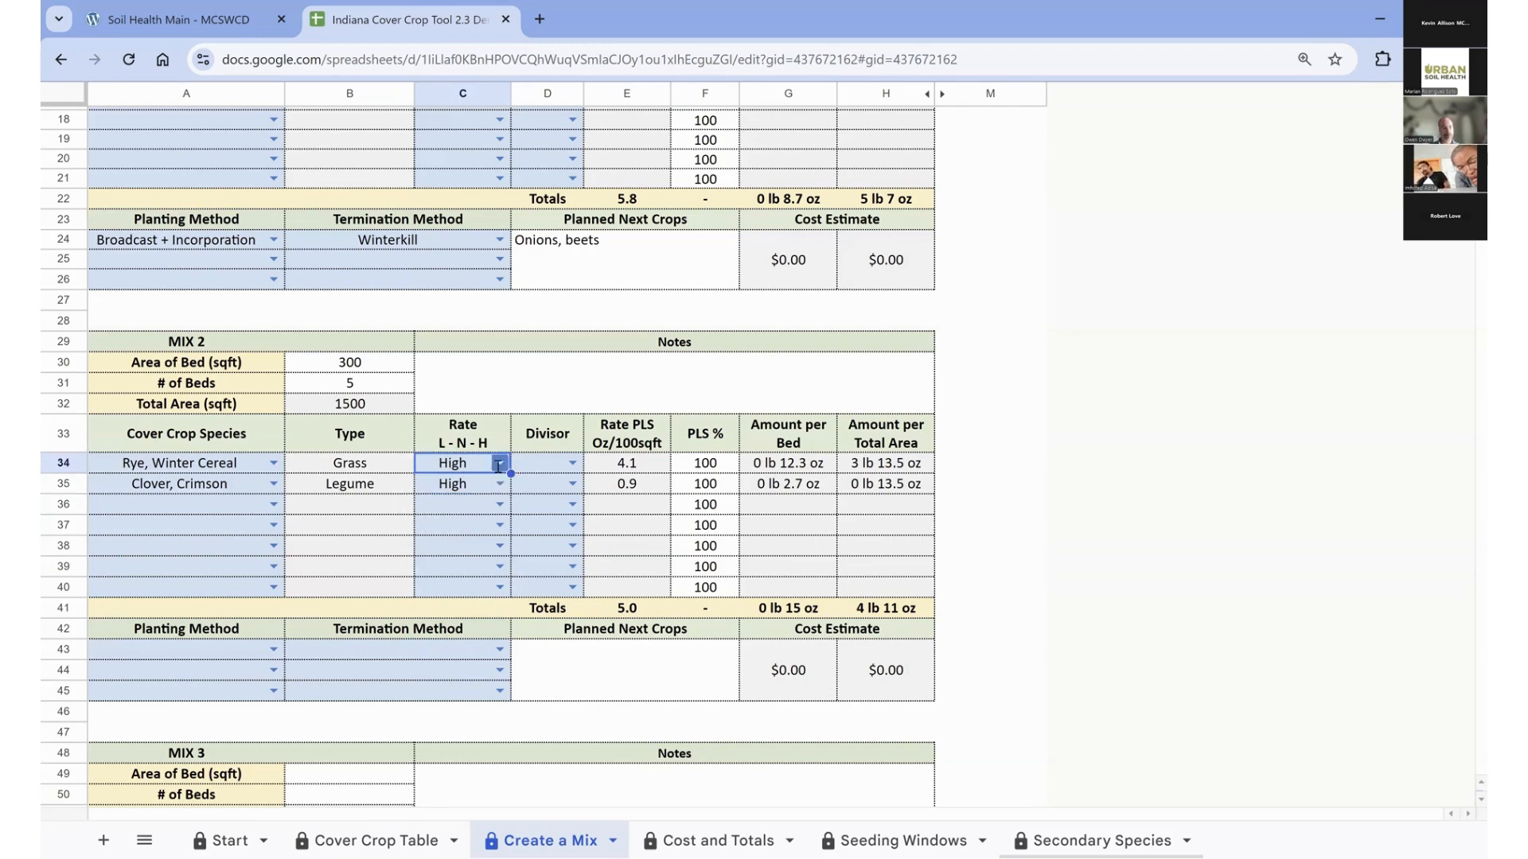
left_click(499, 464)
left_click(469, 539)
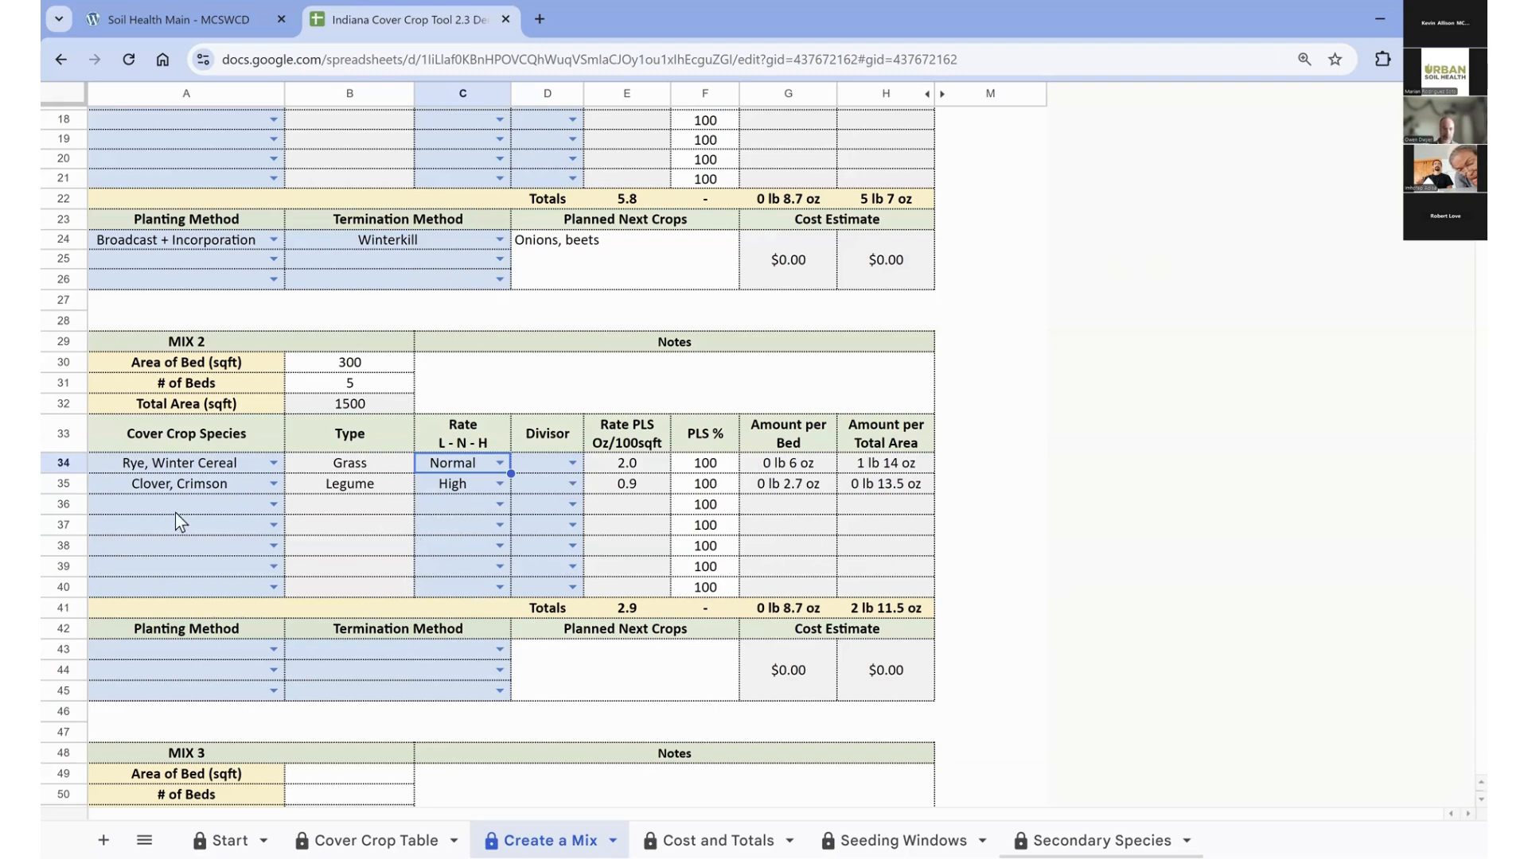
Add Vetch, Hairy as Mix 2's third cover crop species with a High rate.
left_click(271, 505)
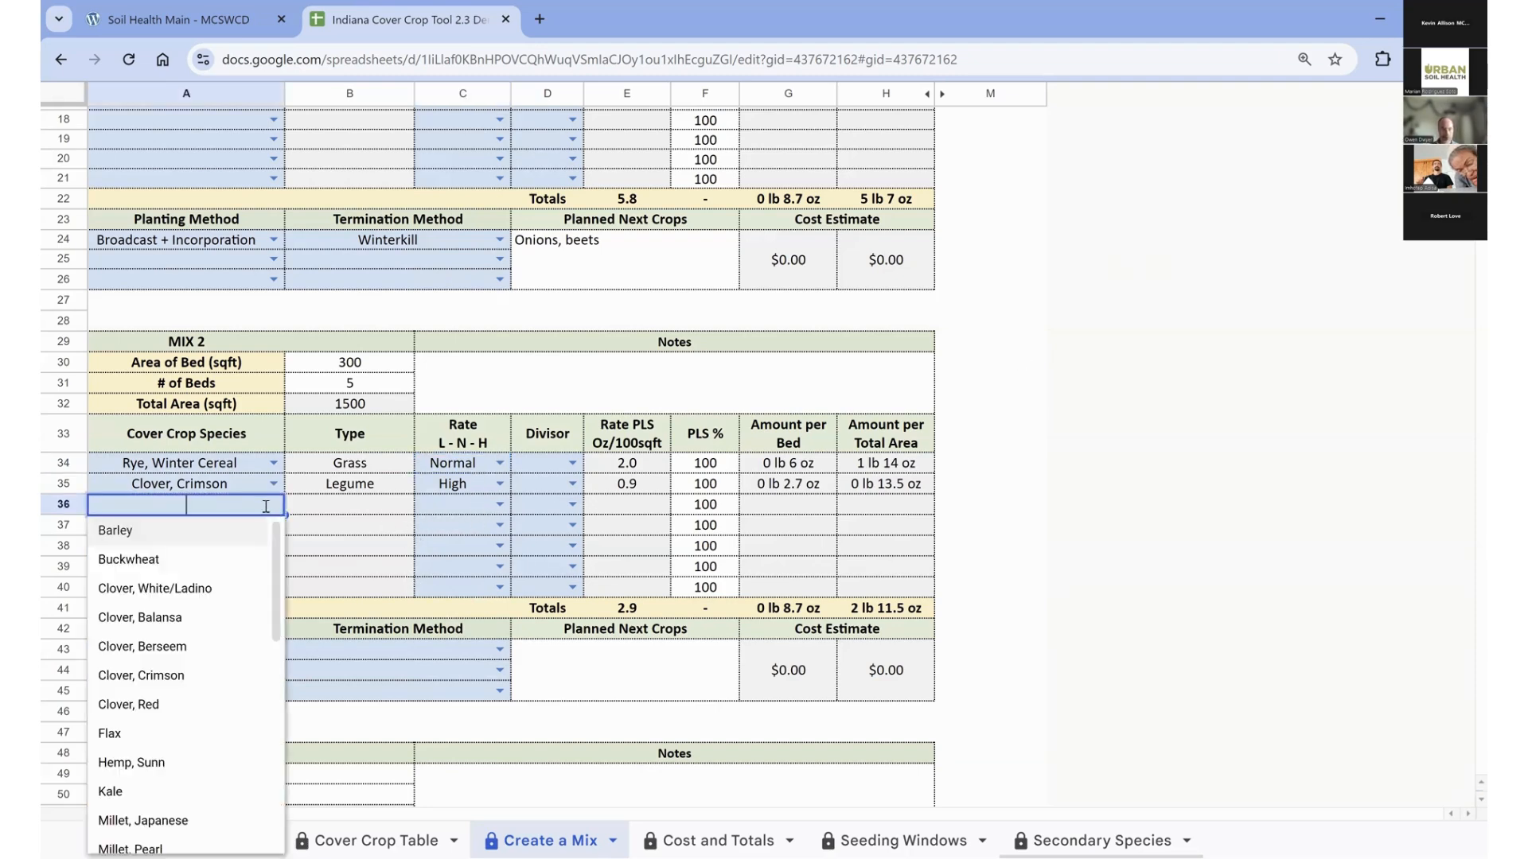
scroll(181, 760, "down", 5)
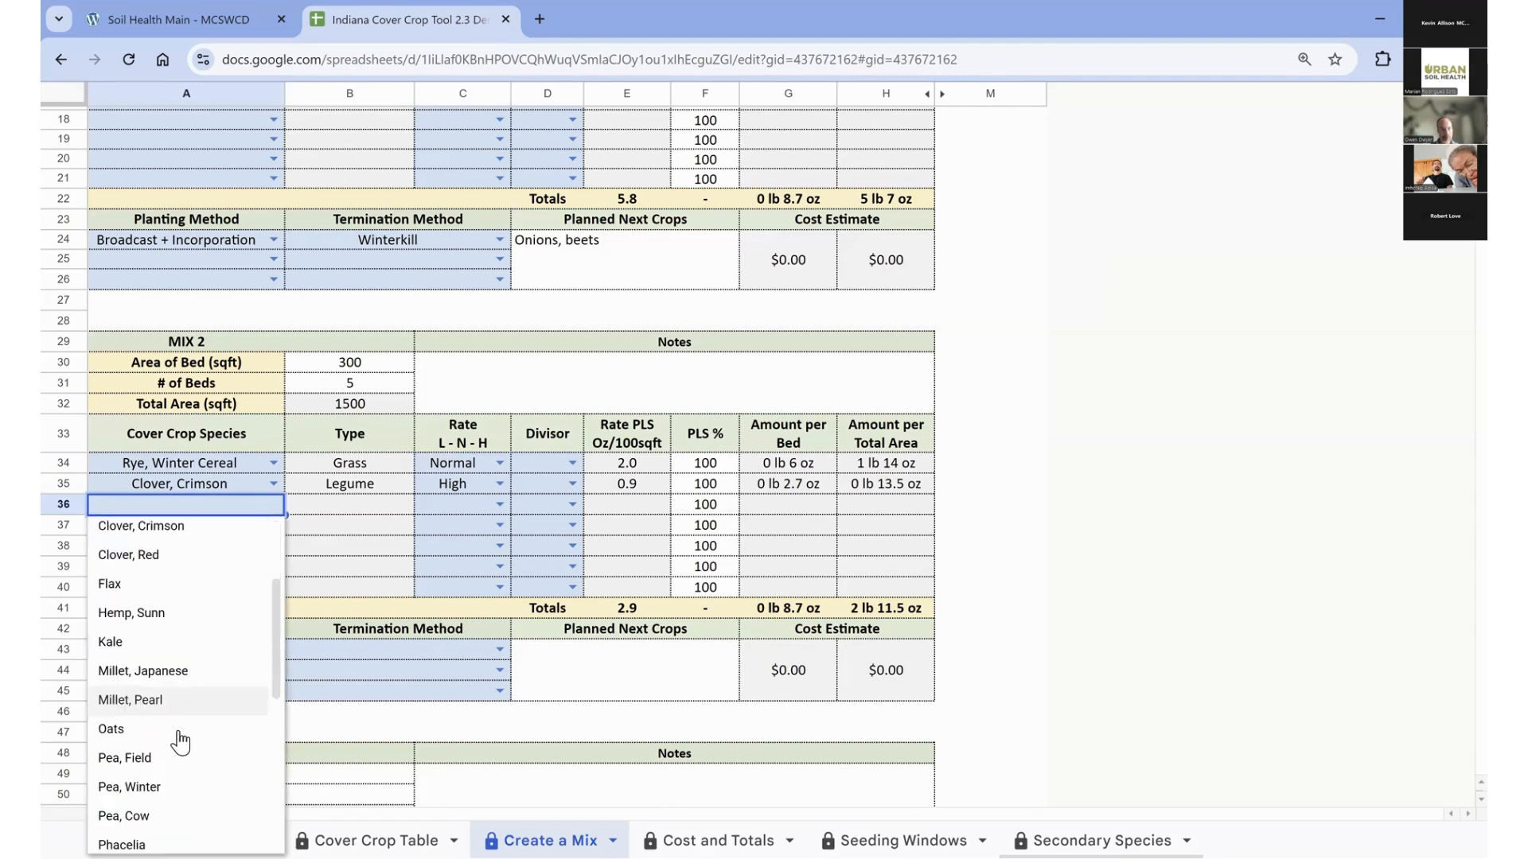
scroll(189, 775, "down", 3)
left_click(155, 835)
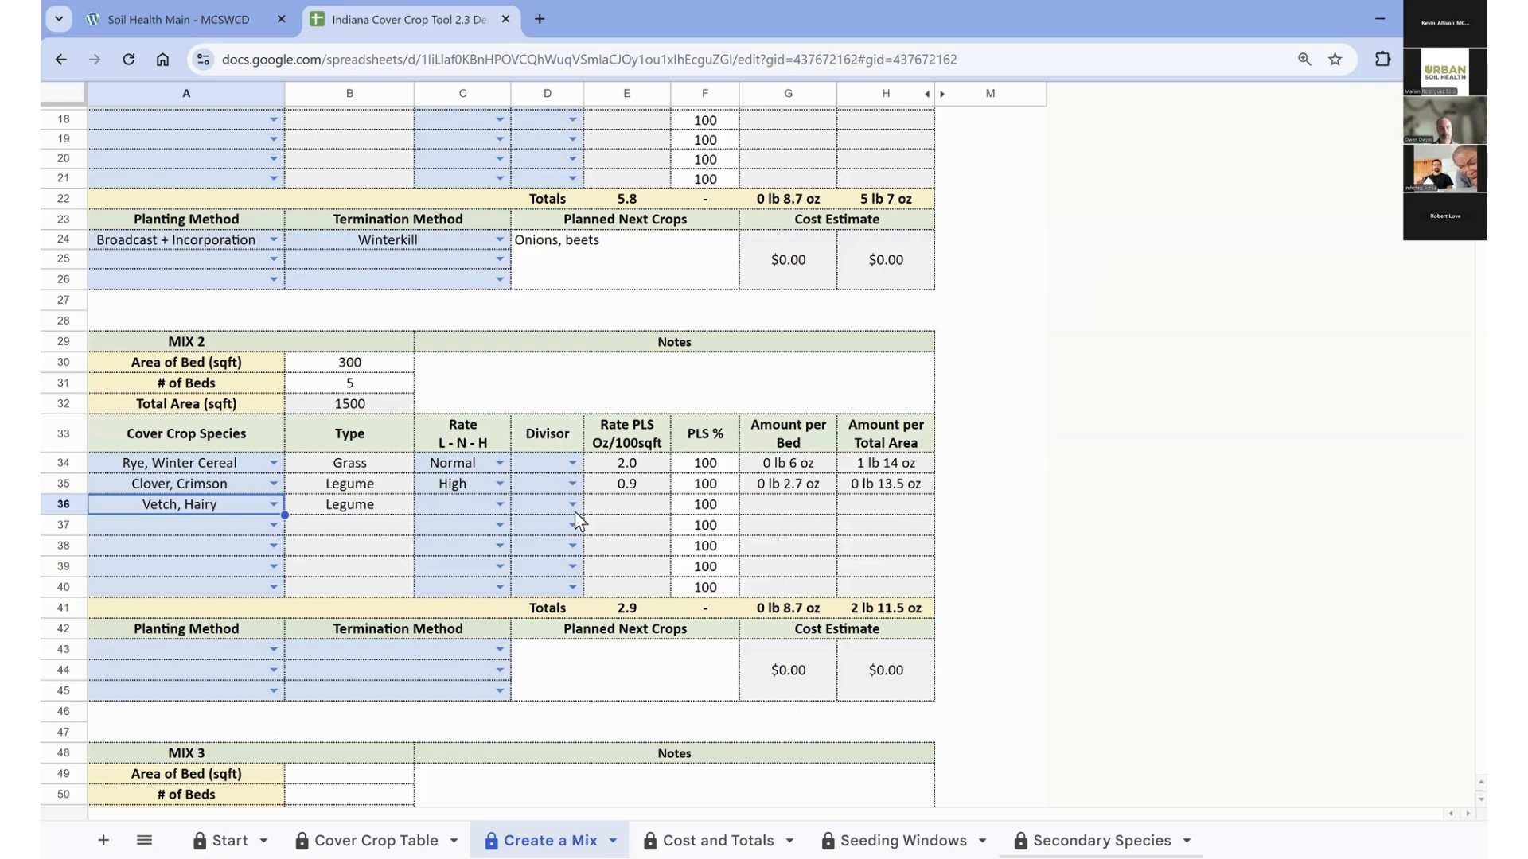
left_click(499, 506)
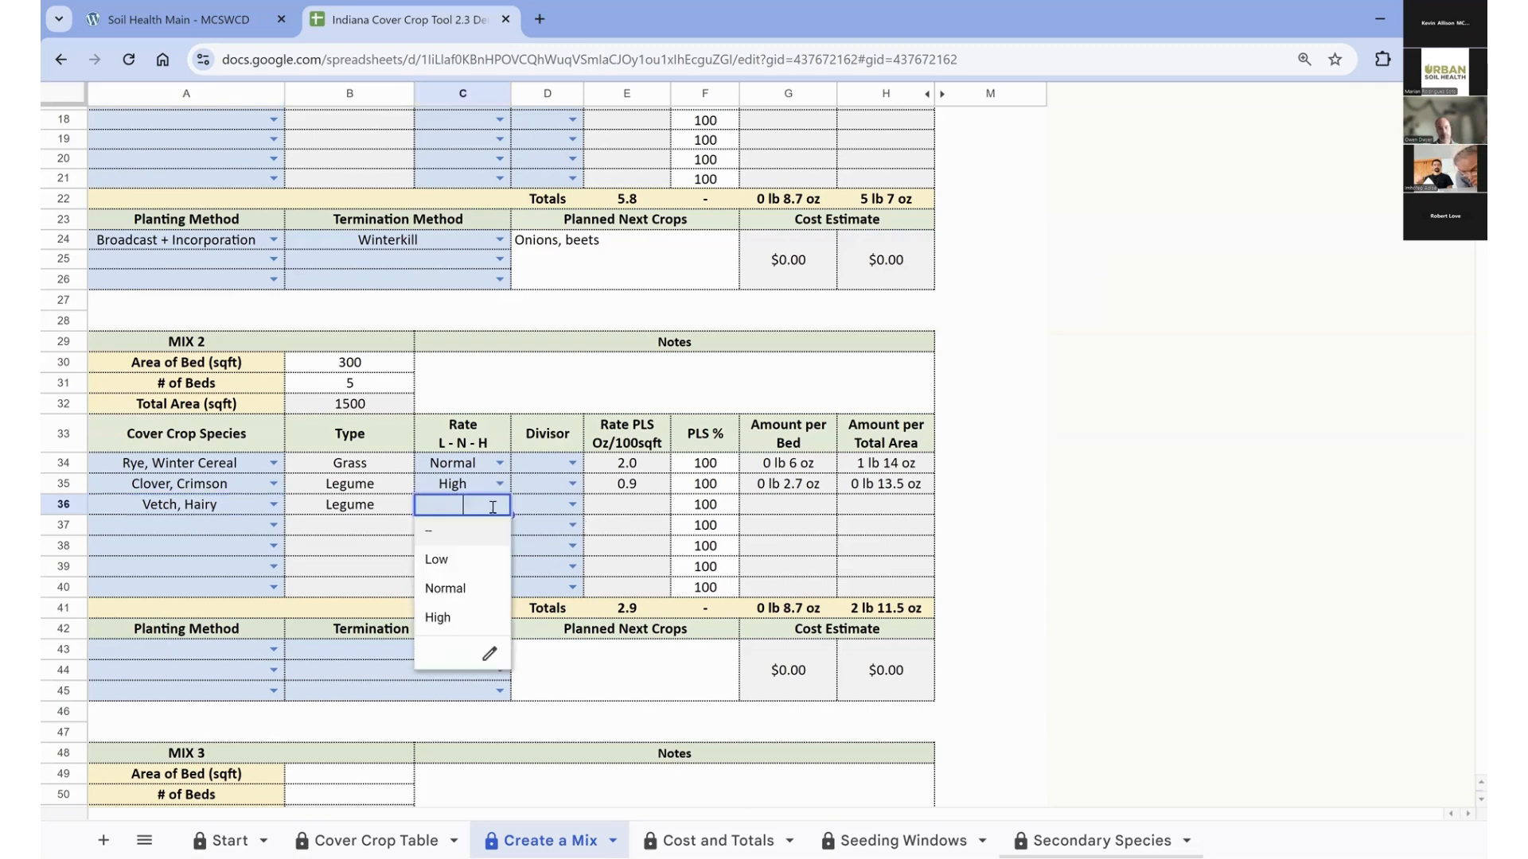
left_click(456, 618)
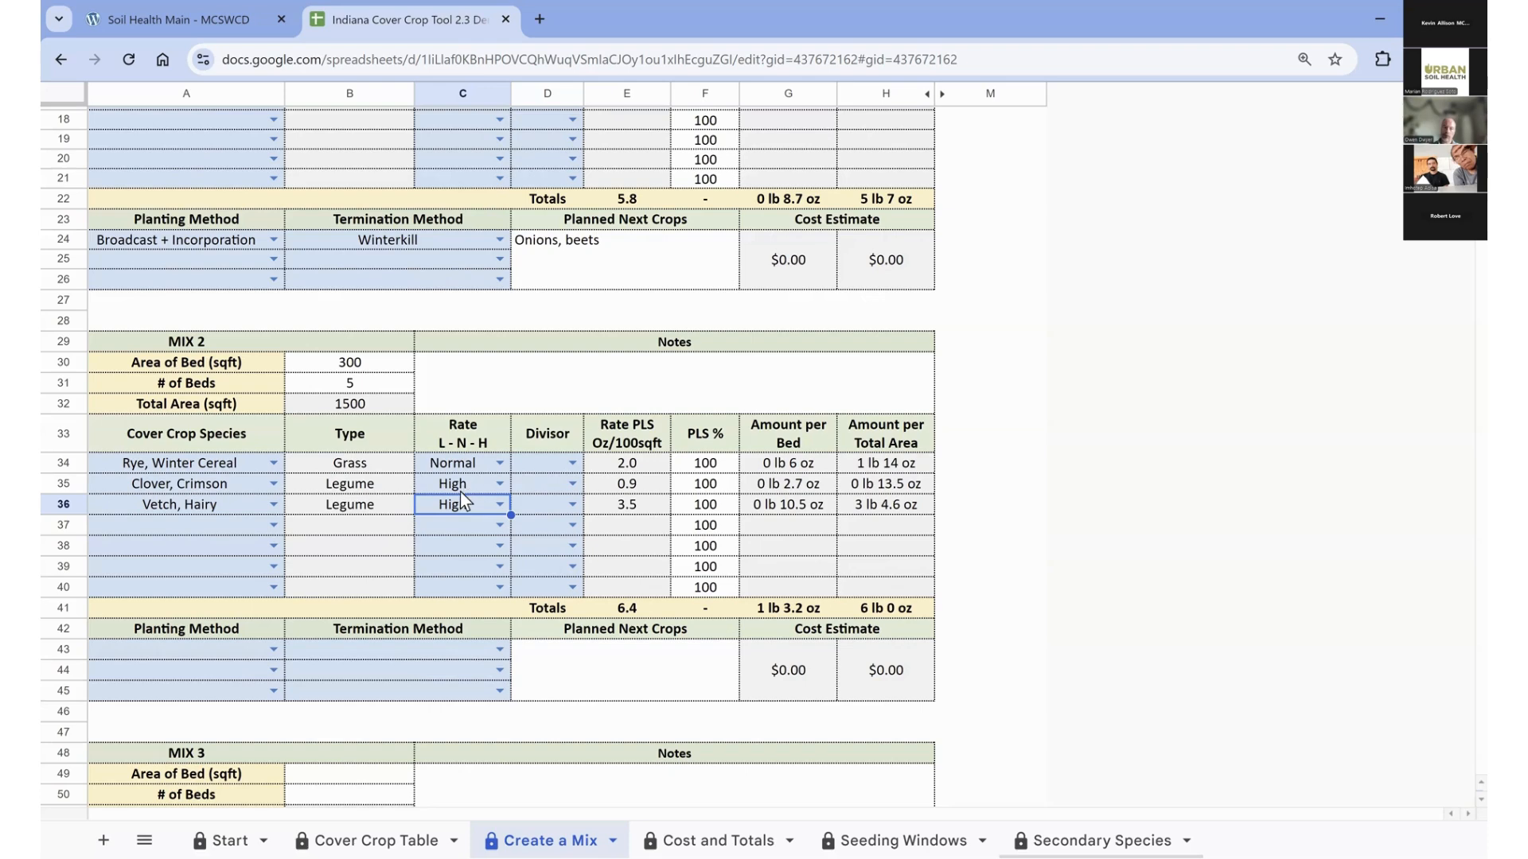
Set the divisor to 2 for both Clover, Crimson and Vetch, Hairy in Mix 2.
left_click(573, 484)
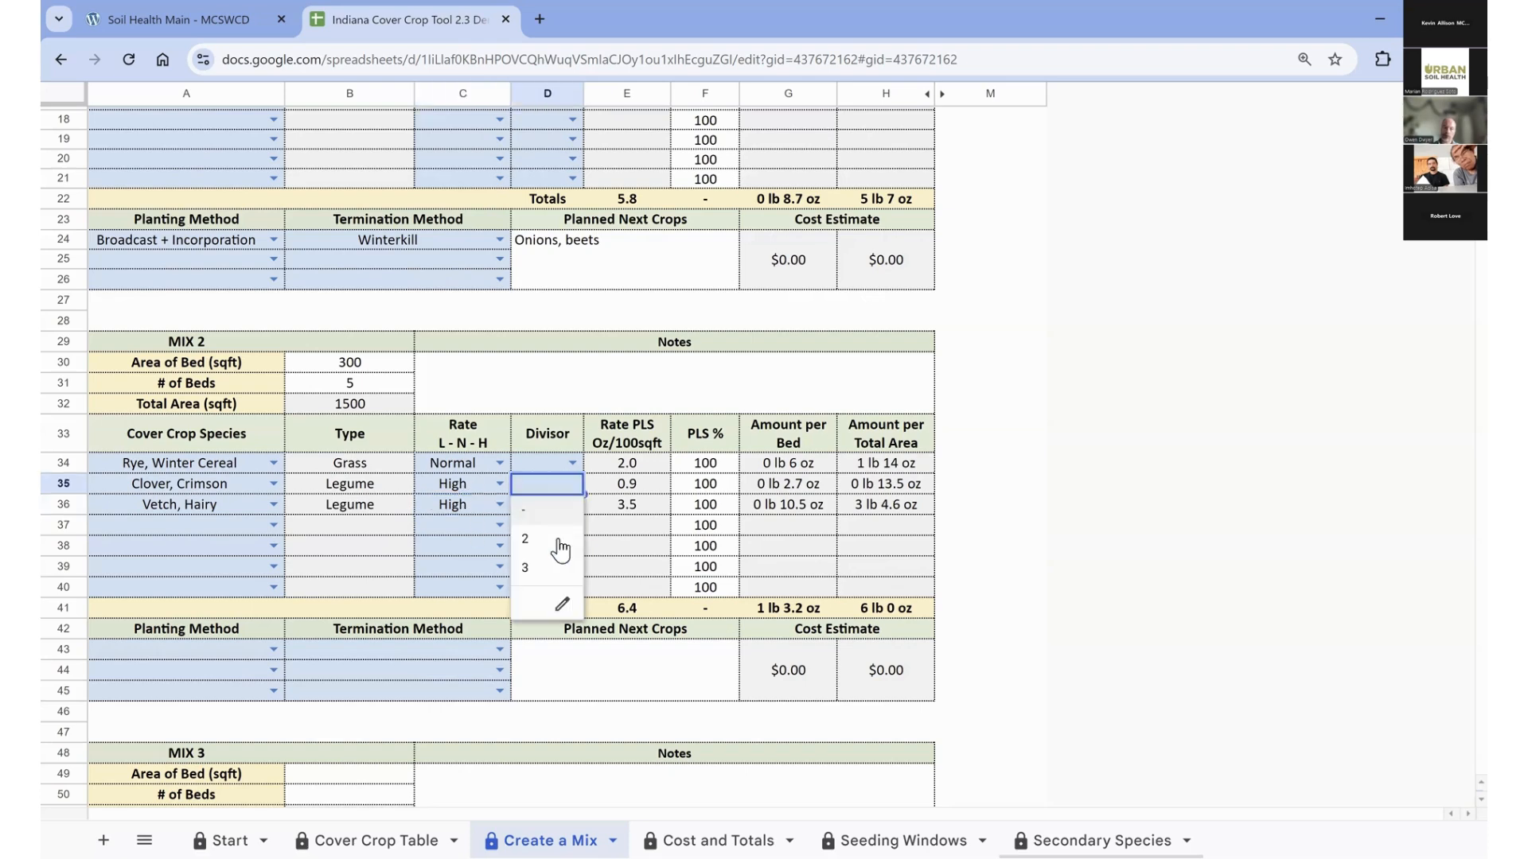
left_click(552, 538)
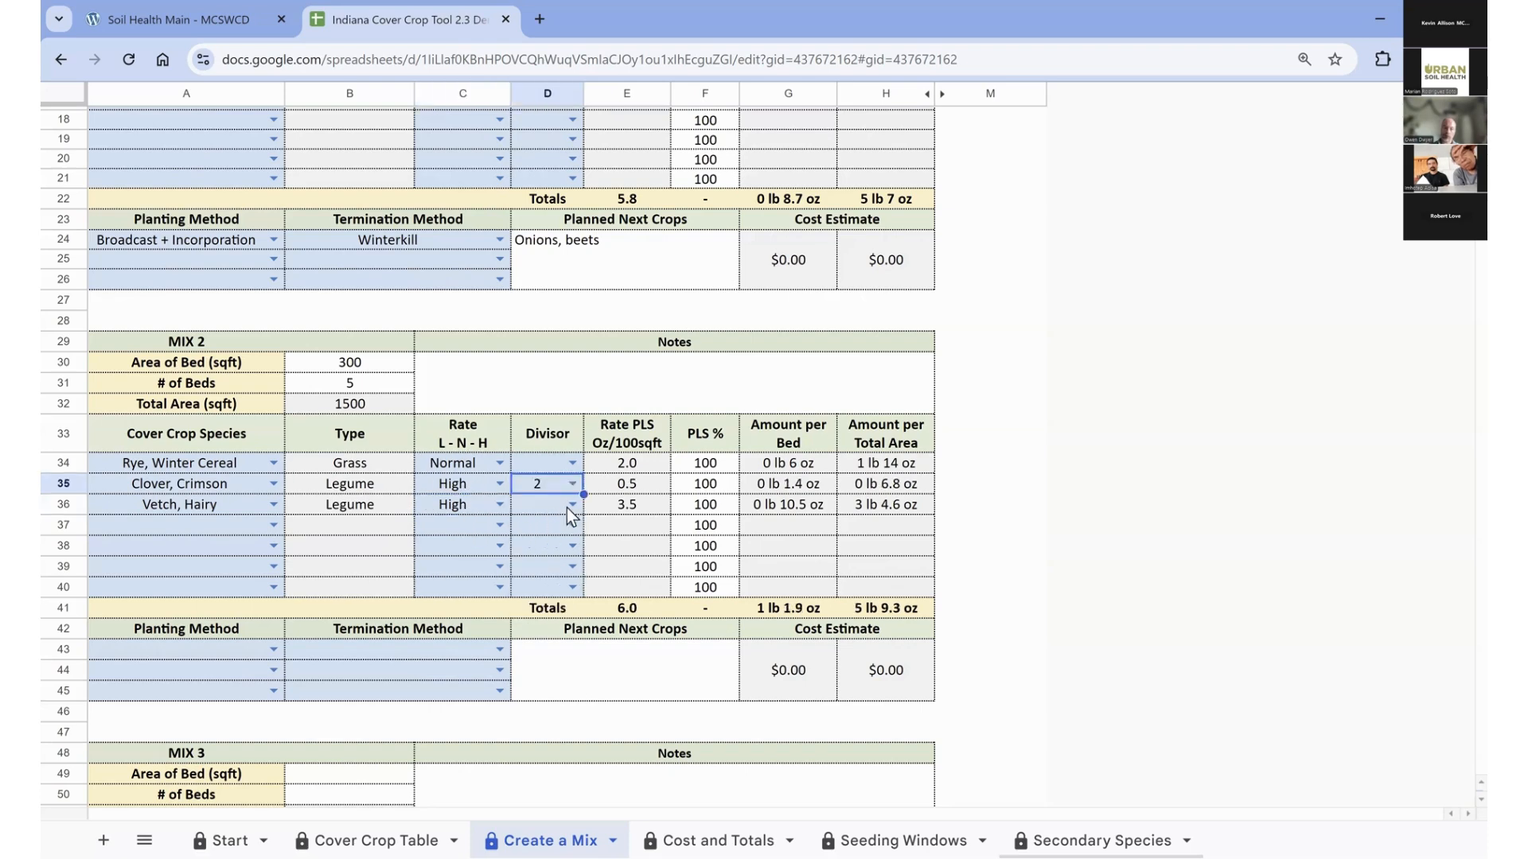
left_click(571, 505)
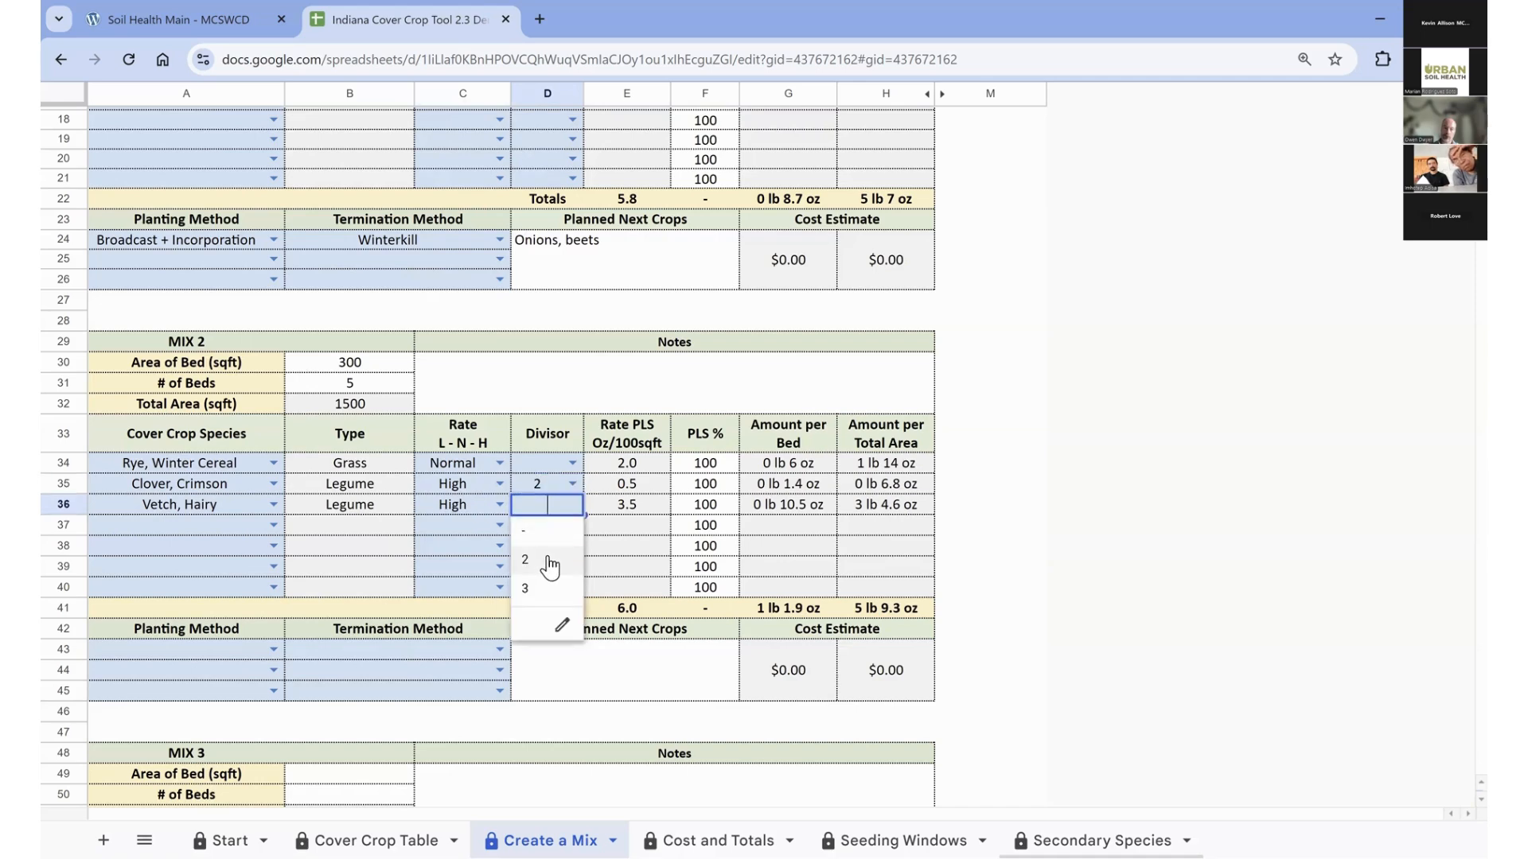
left_click(551, 565)
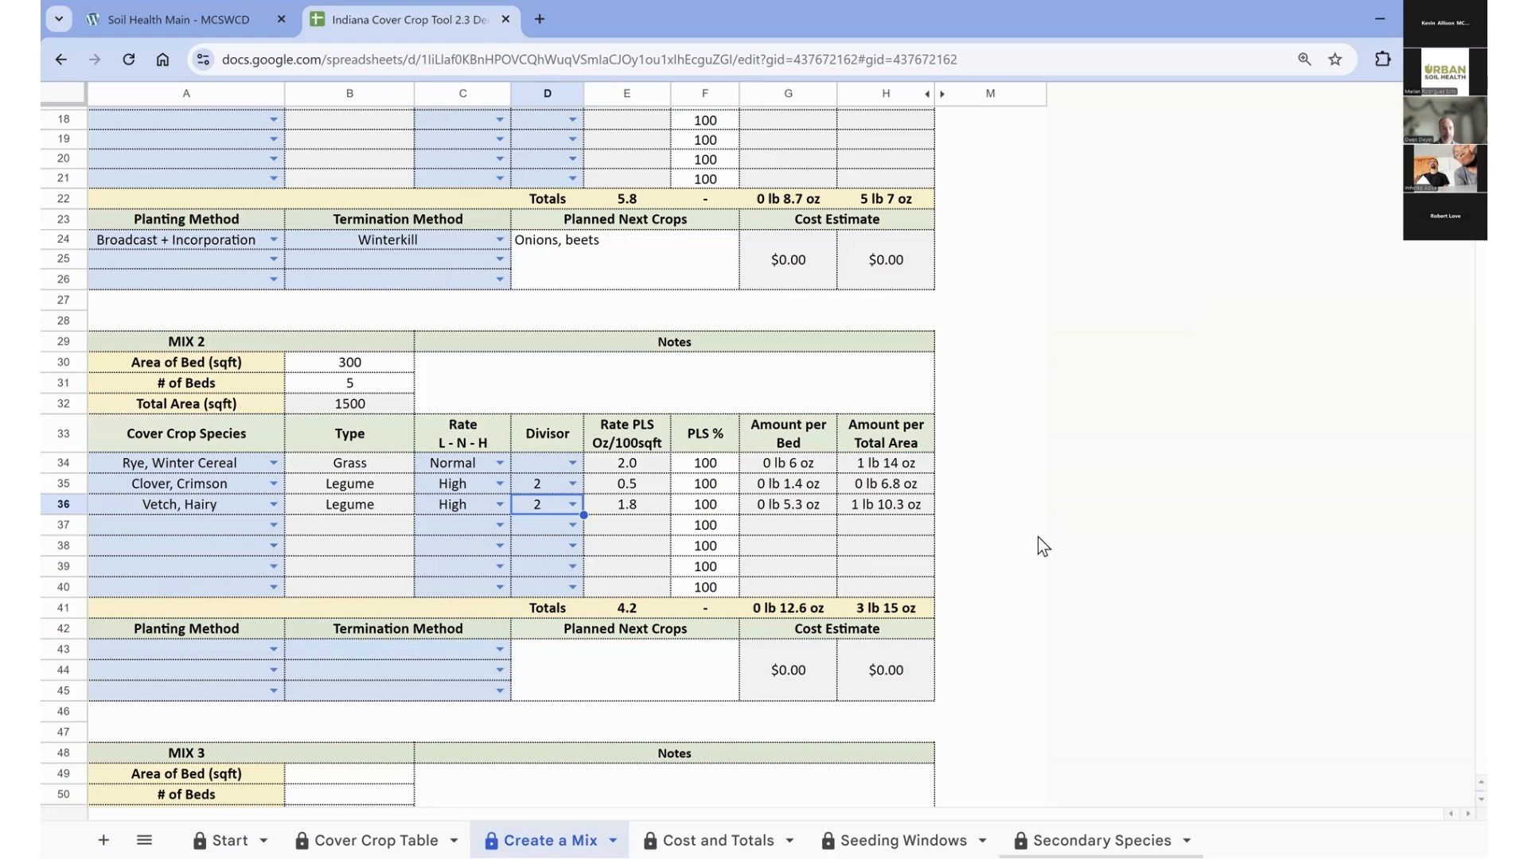
left_click(1003, 490)
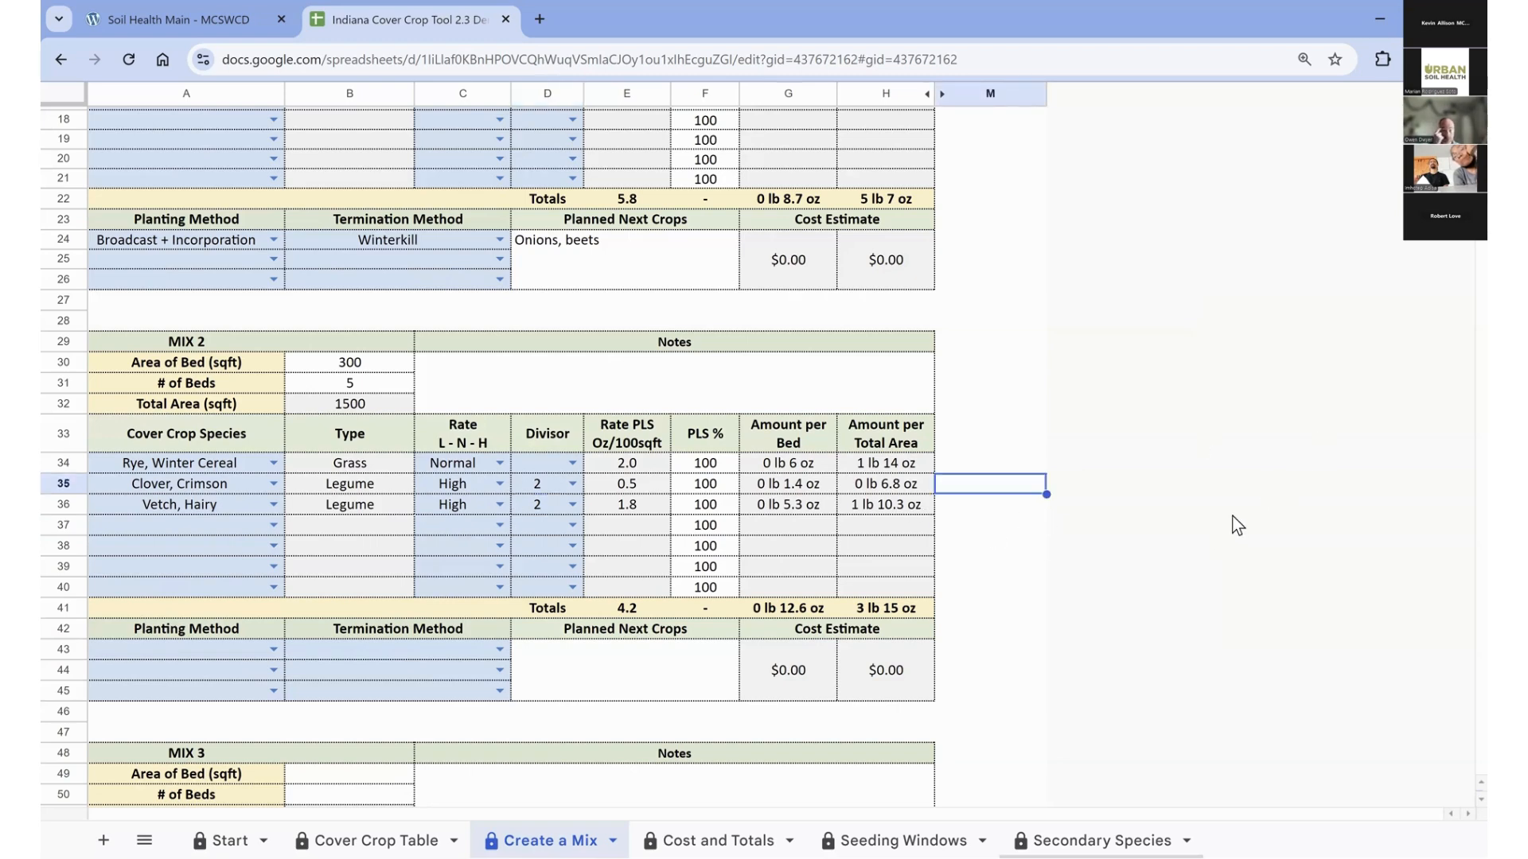
Set Mix 2's first planting method to Broadcast and its second to Direct Seed.
left_click(253, 647)
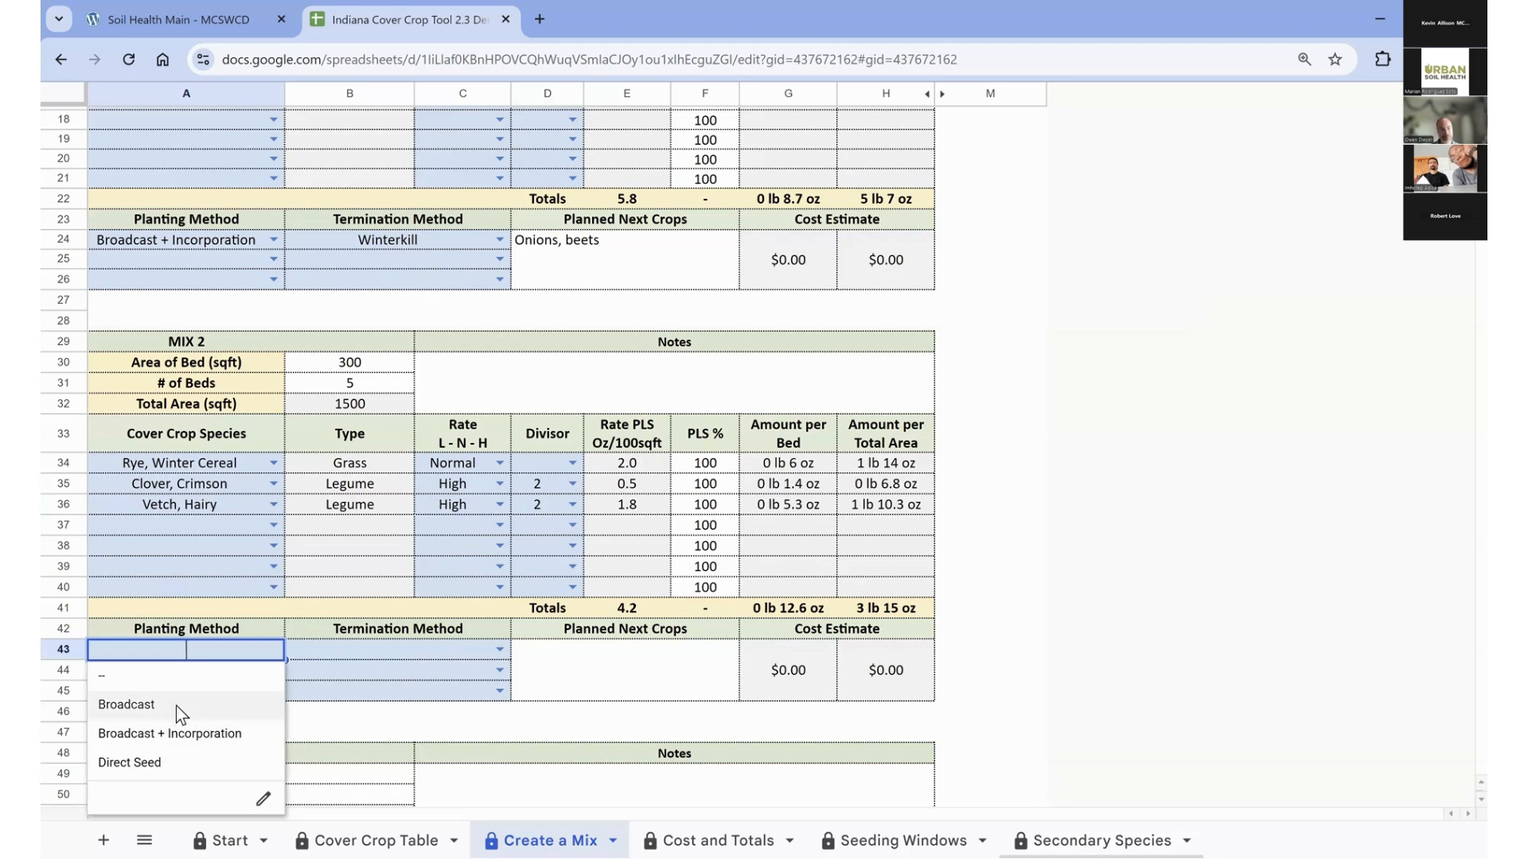
left_click(175, 706)
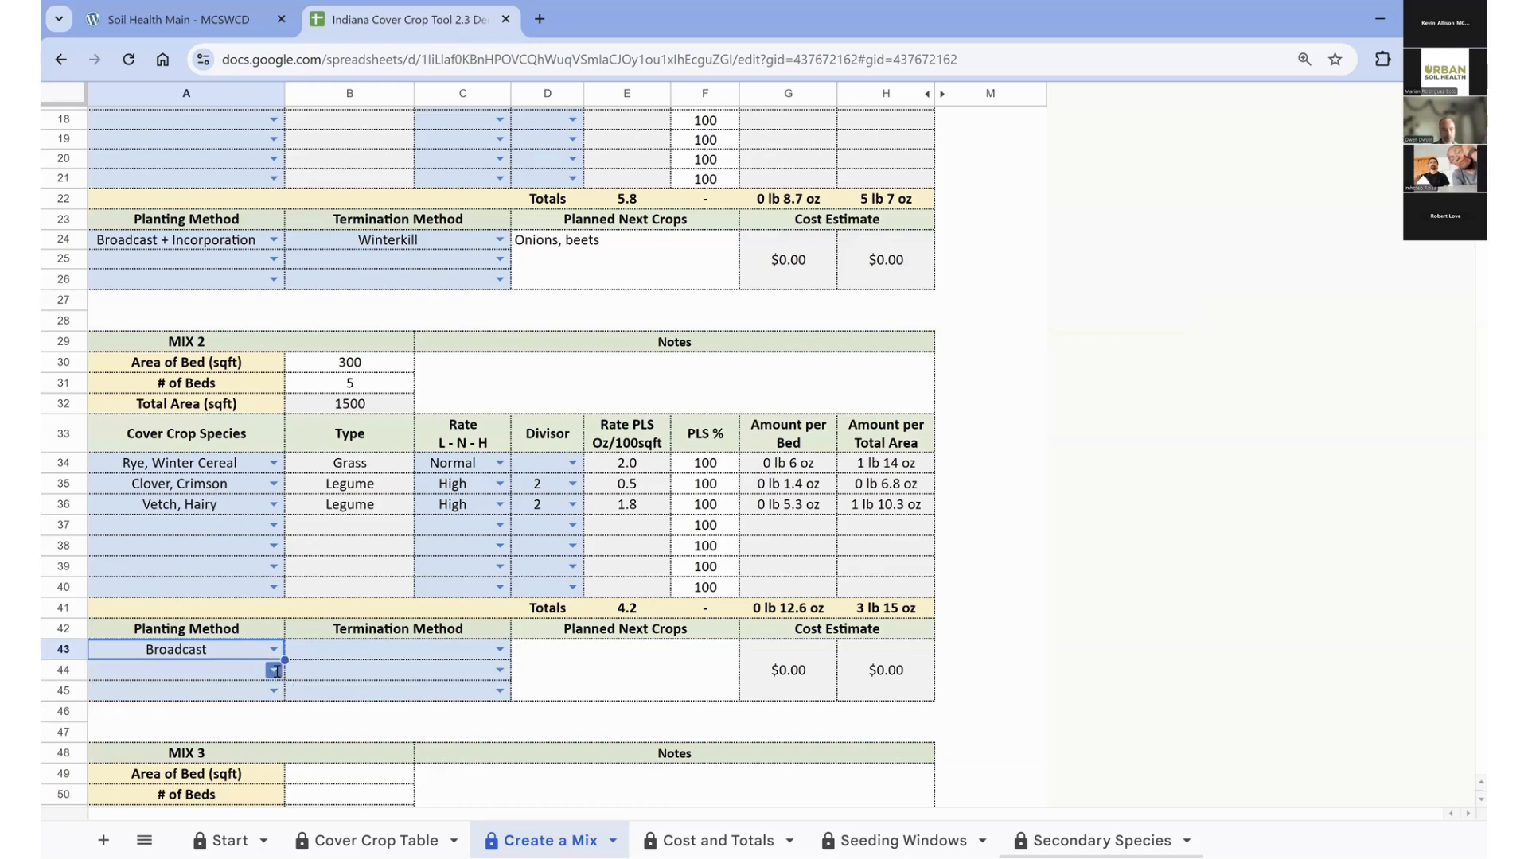
left_click(273, 670)
left_click(163, 560)
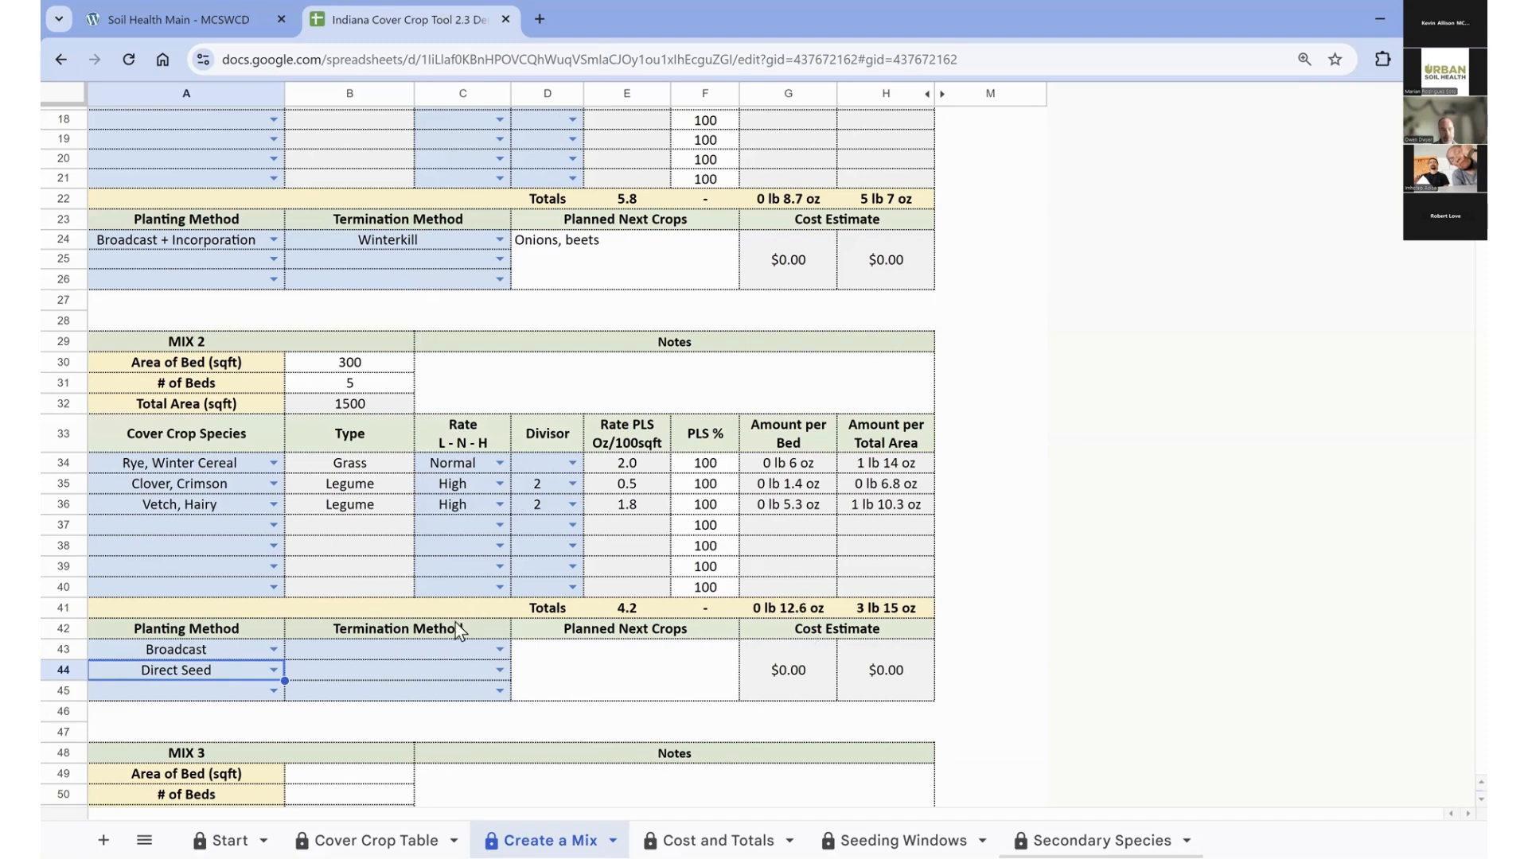
Set Mix 2's first termination method to Crimp and its second to Tarp.
left_click(501, 650)
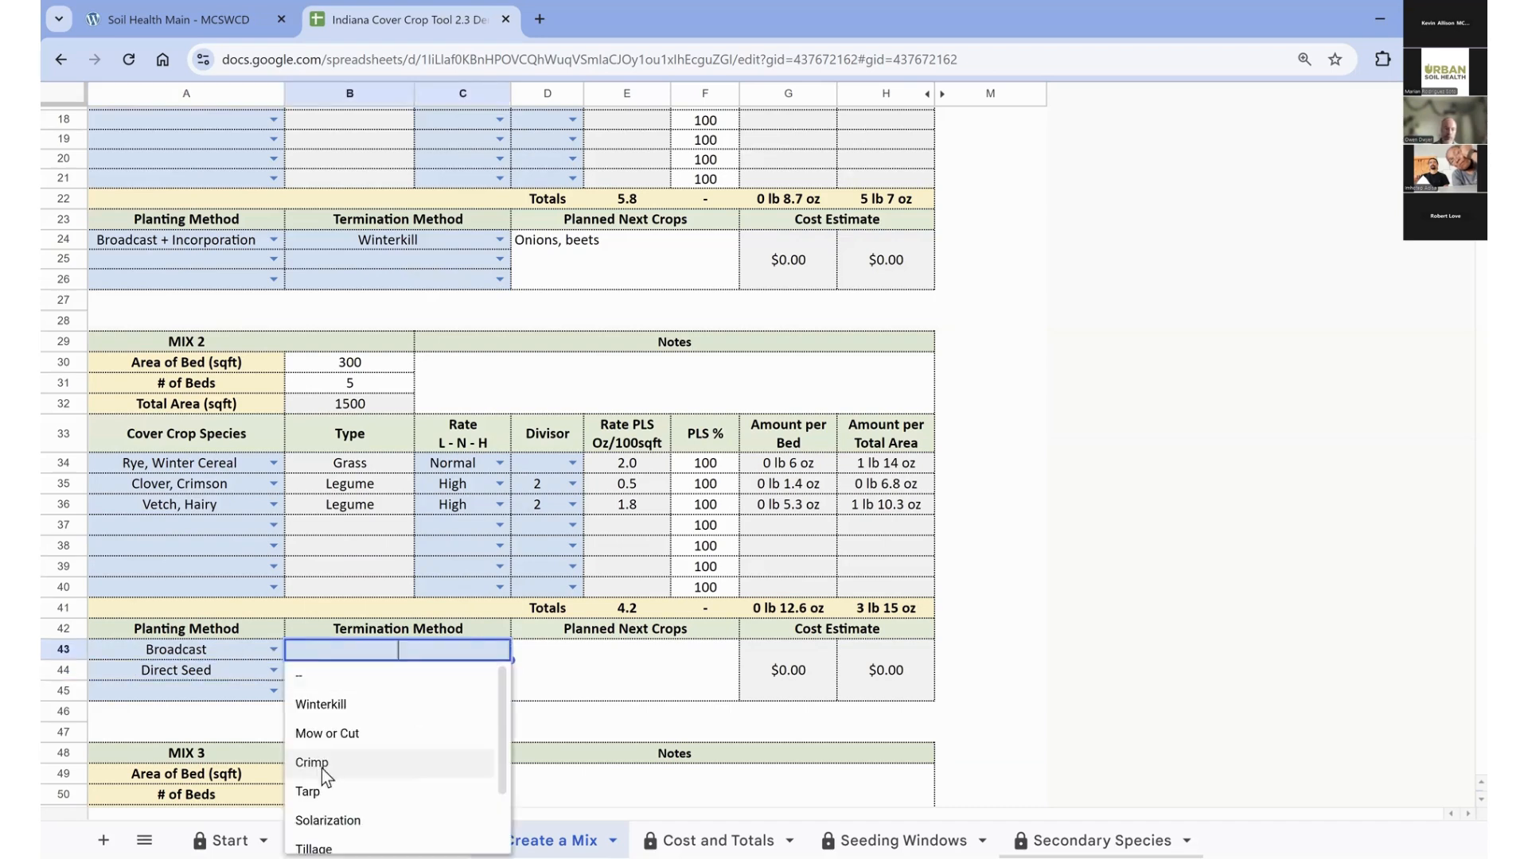
left_click(314, 762)
left_click(500, 670)
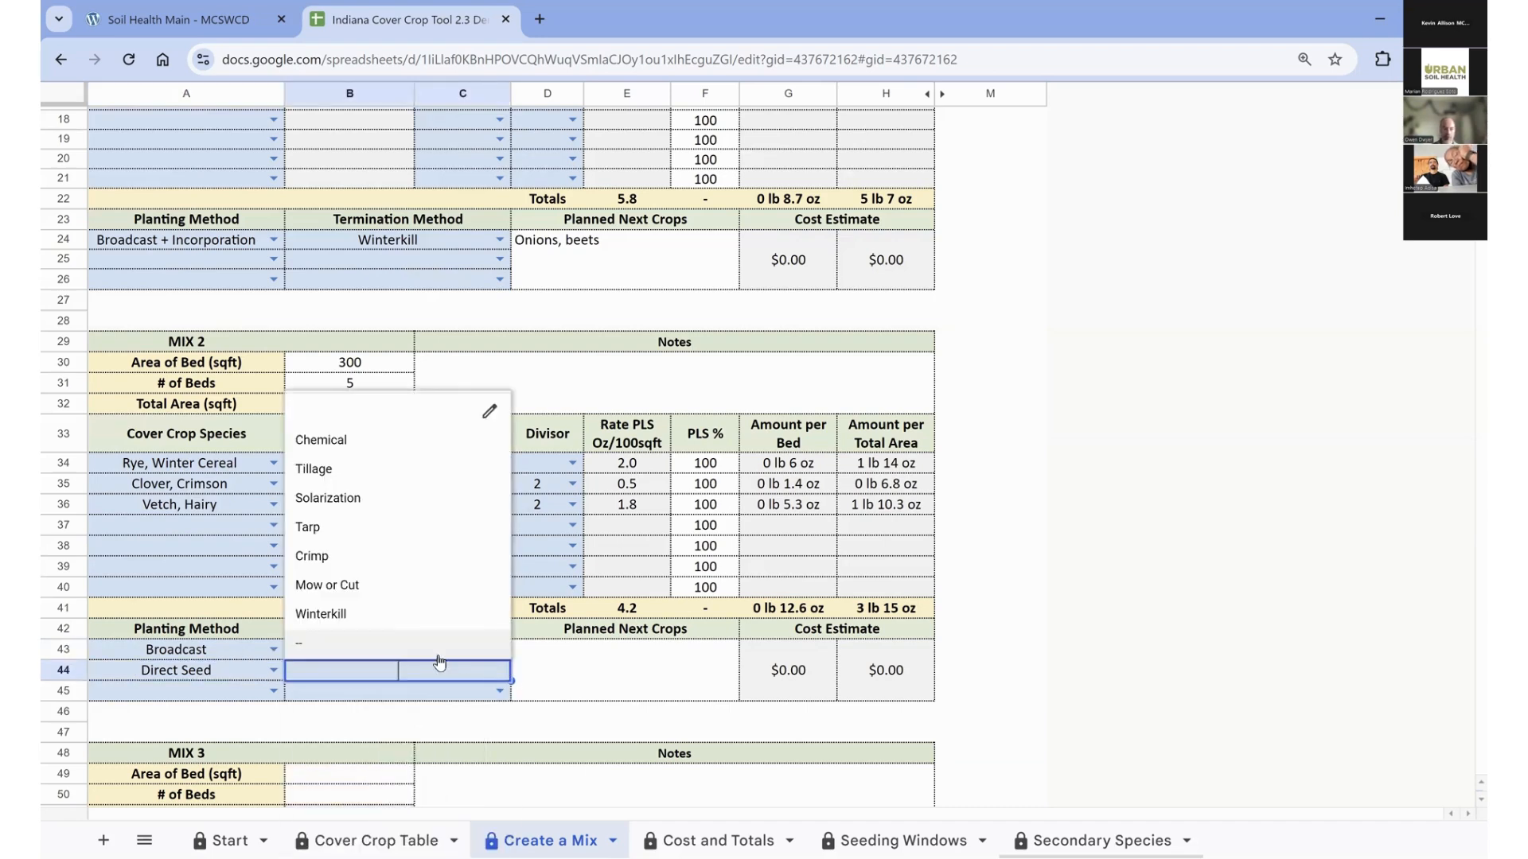
left_click(339, 528)
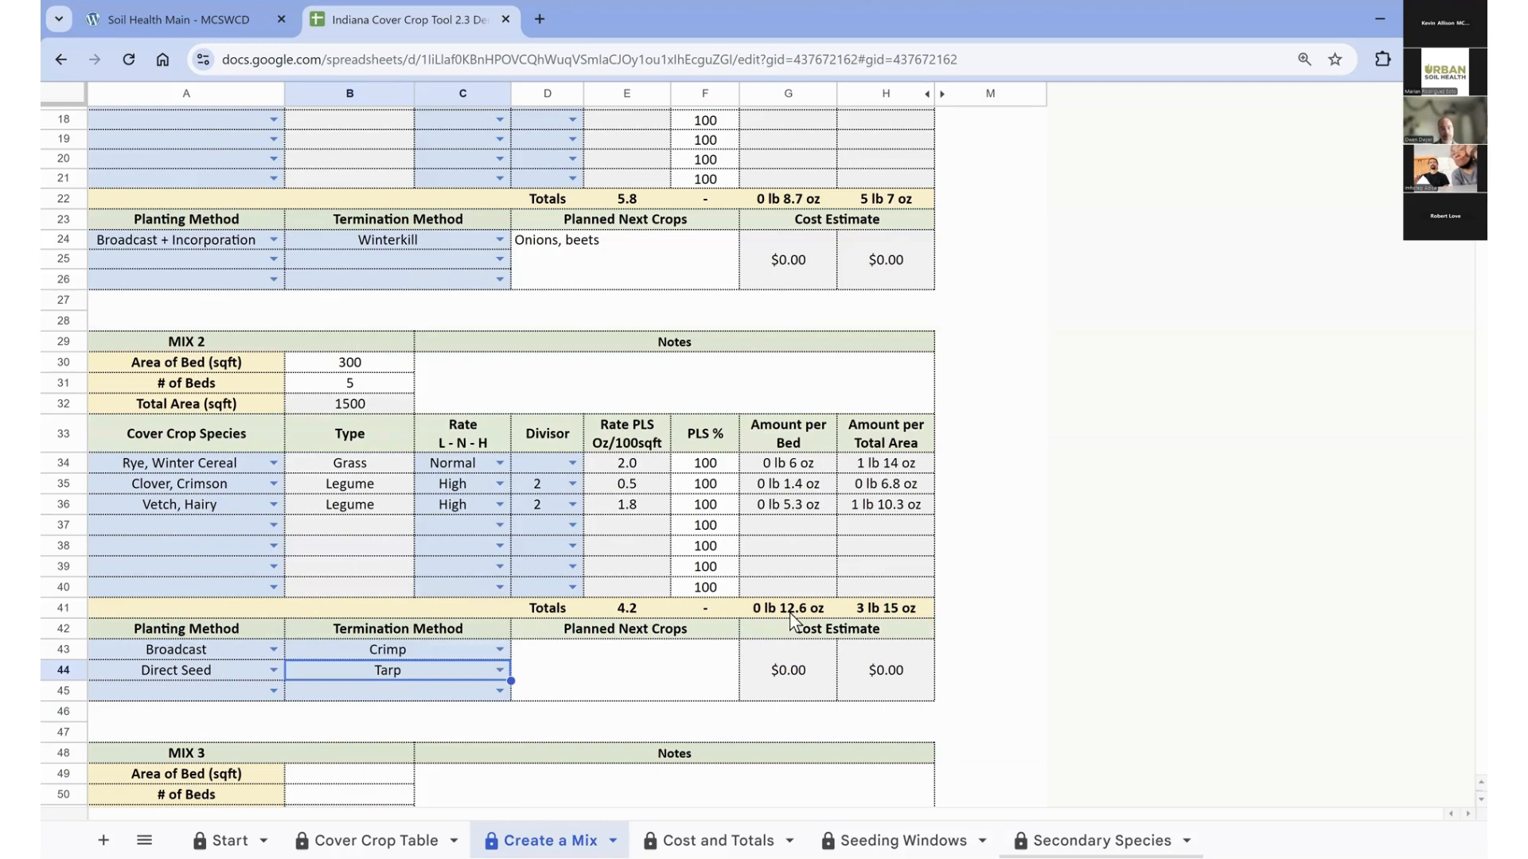
Enter the note "Crimp 1 month before crop planting and tarp for 4 weeks" for Mix 2.
left_click(699, 671)
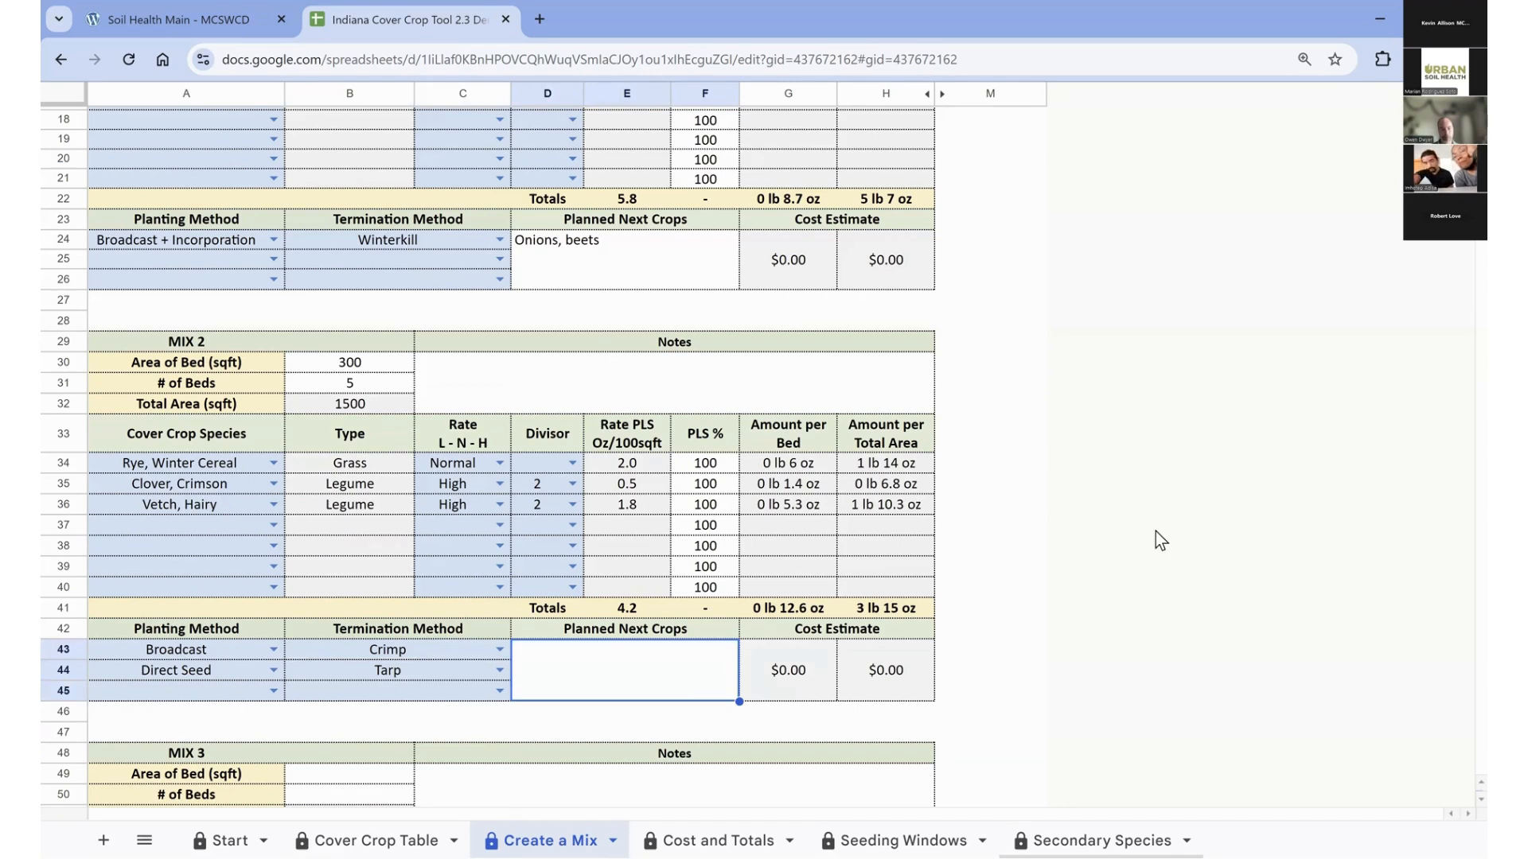
left_click(593, 381)
type("Crimp 1 m onth")
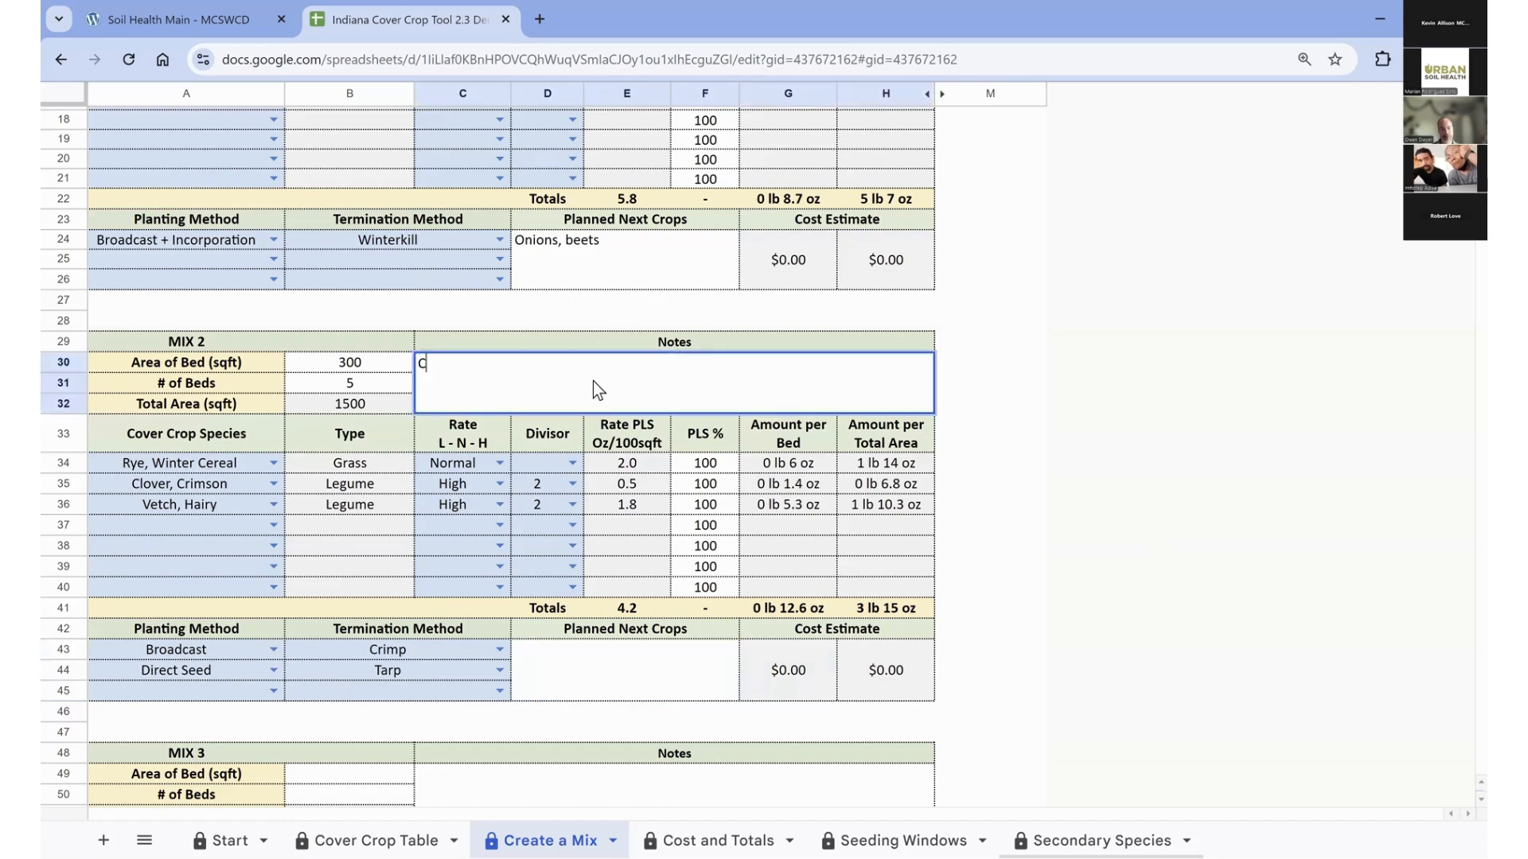
key("BackSpace")
key("BackSpace")
key("BackSpace")
key("BackSpace")
key("BackSpace")
key("BackSpace")
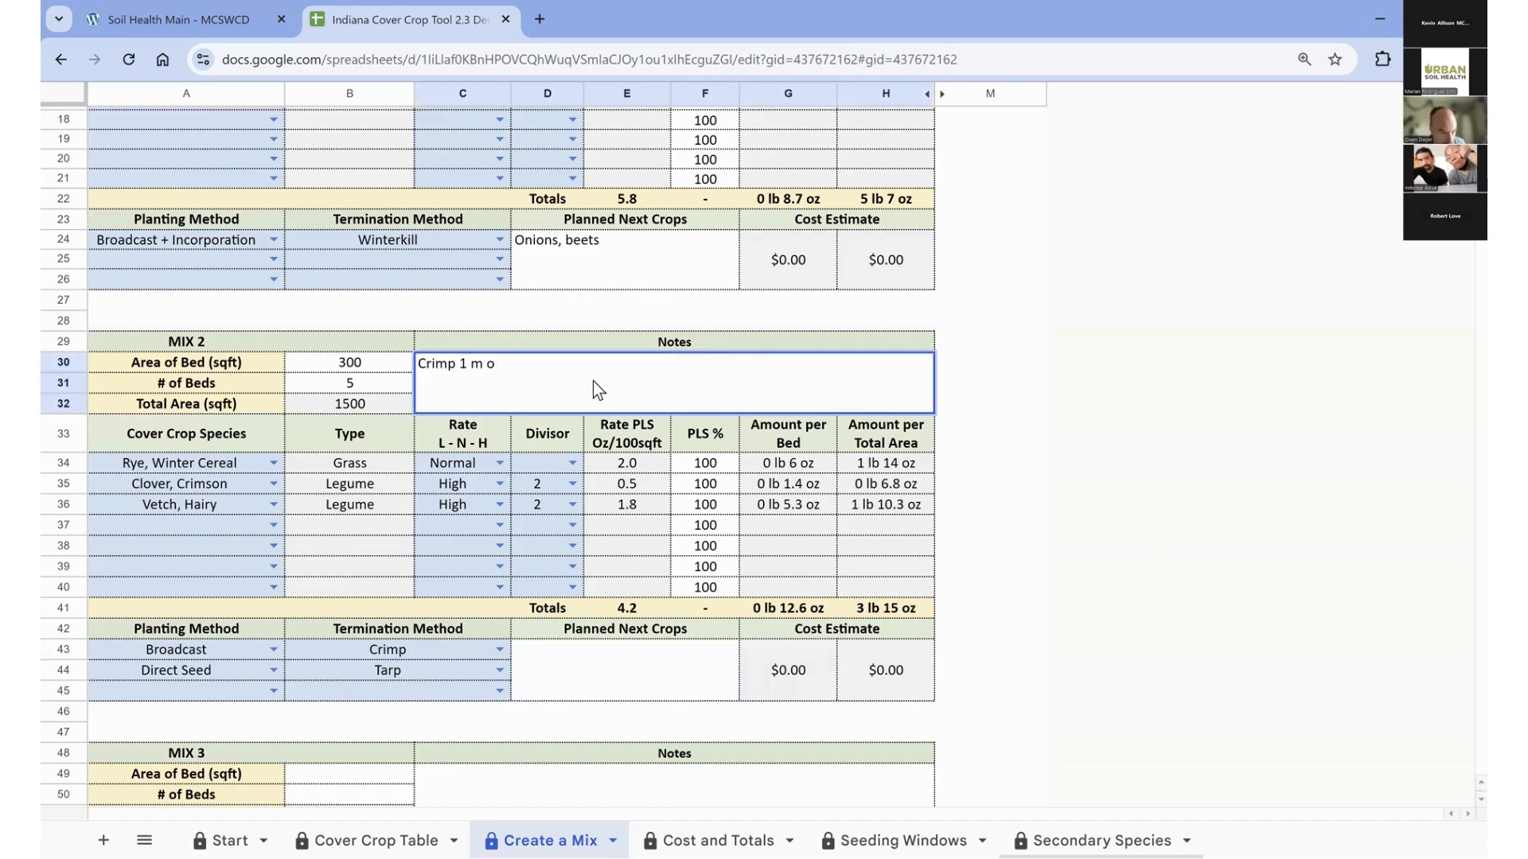
type("onth before ")
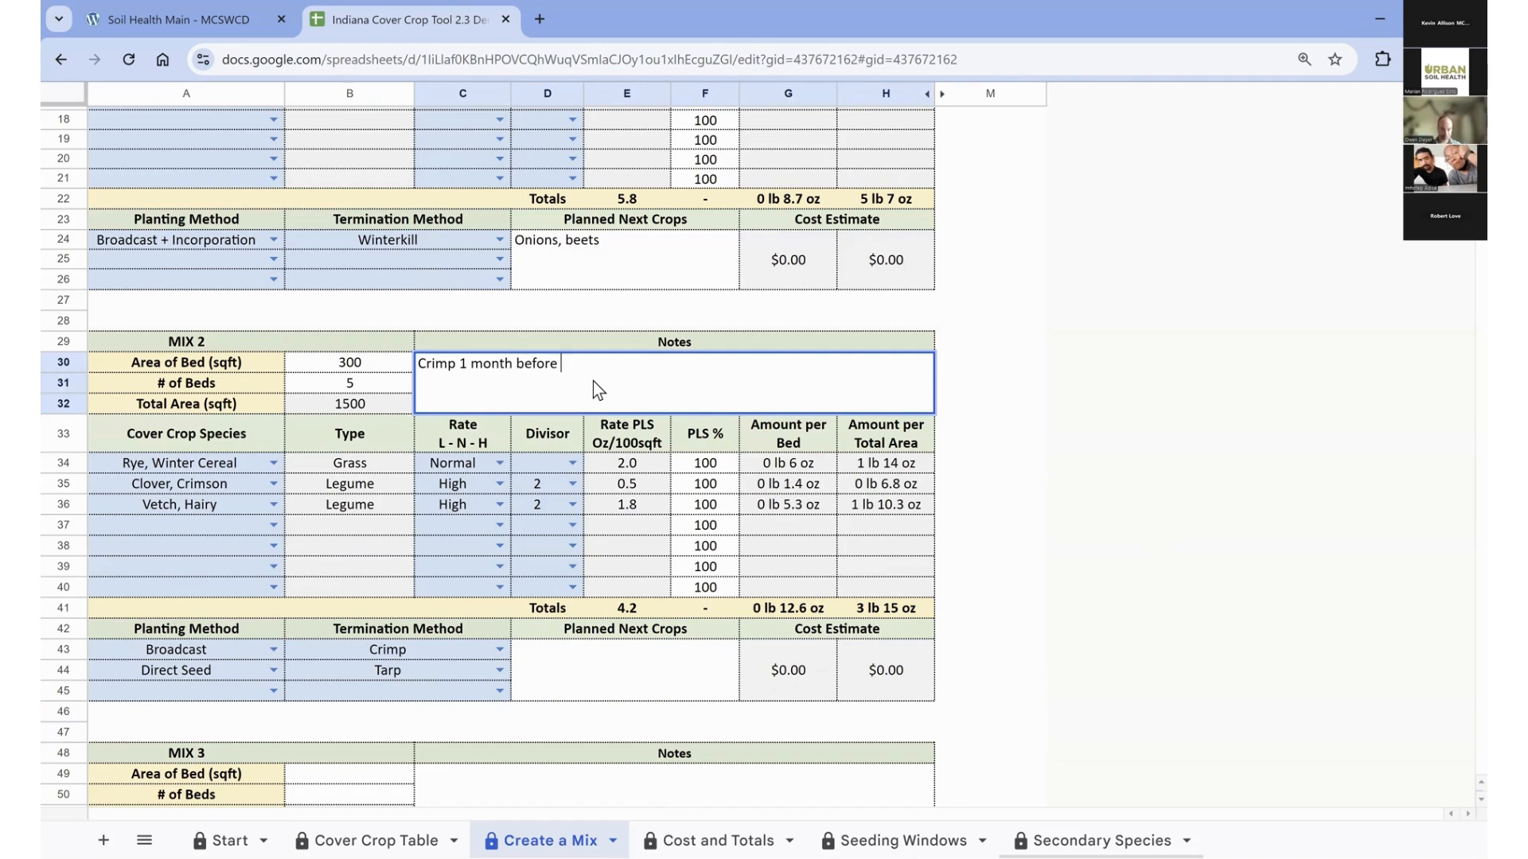
type("crop planting and tarp fo")
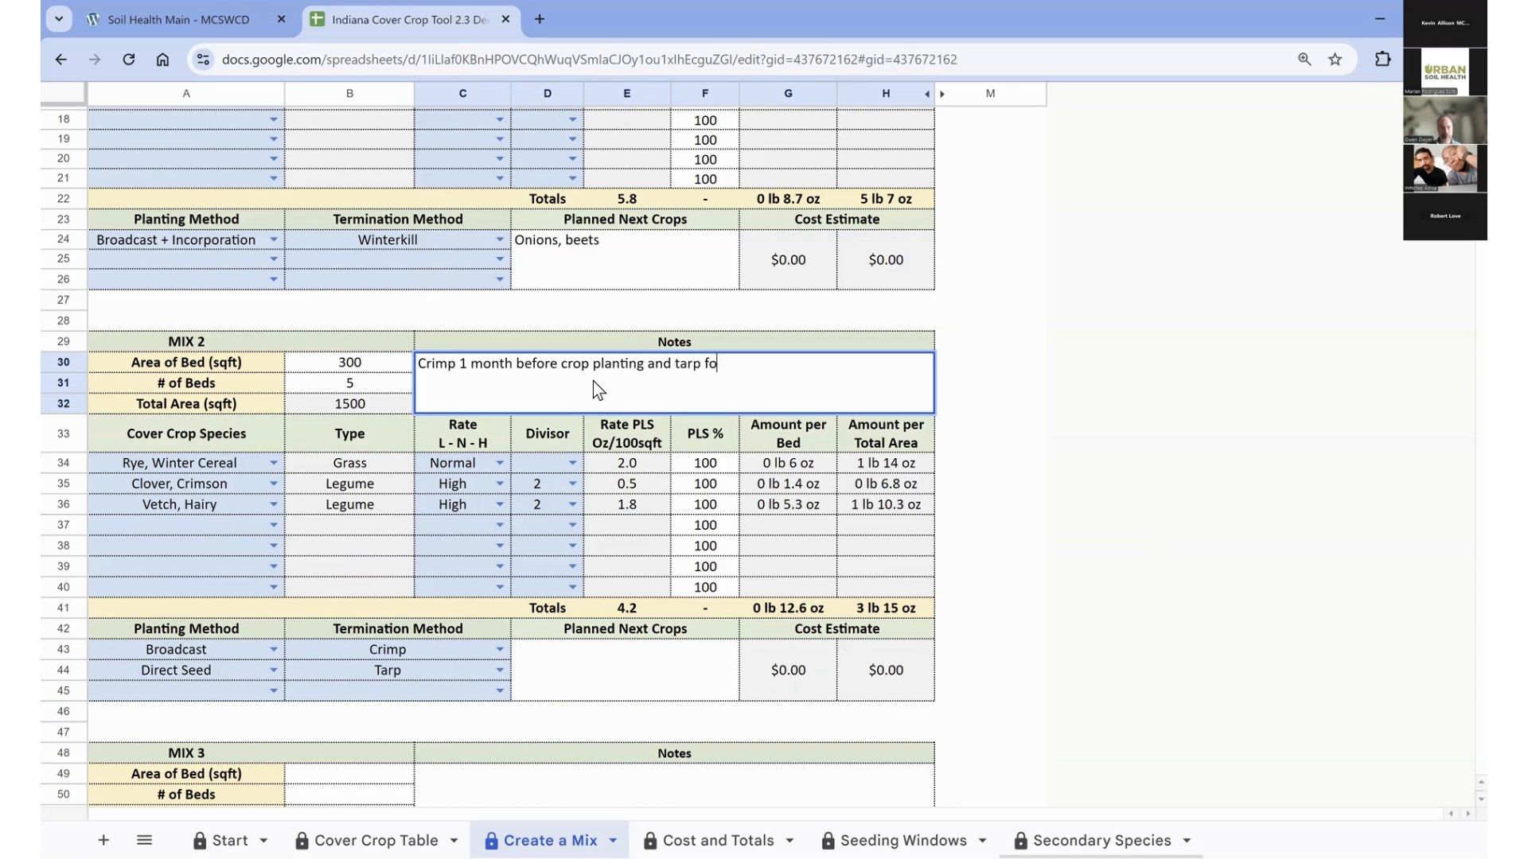
type("r 4 weeks")
key("Return")
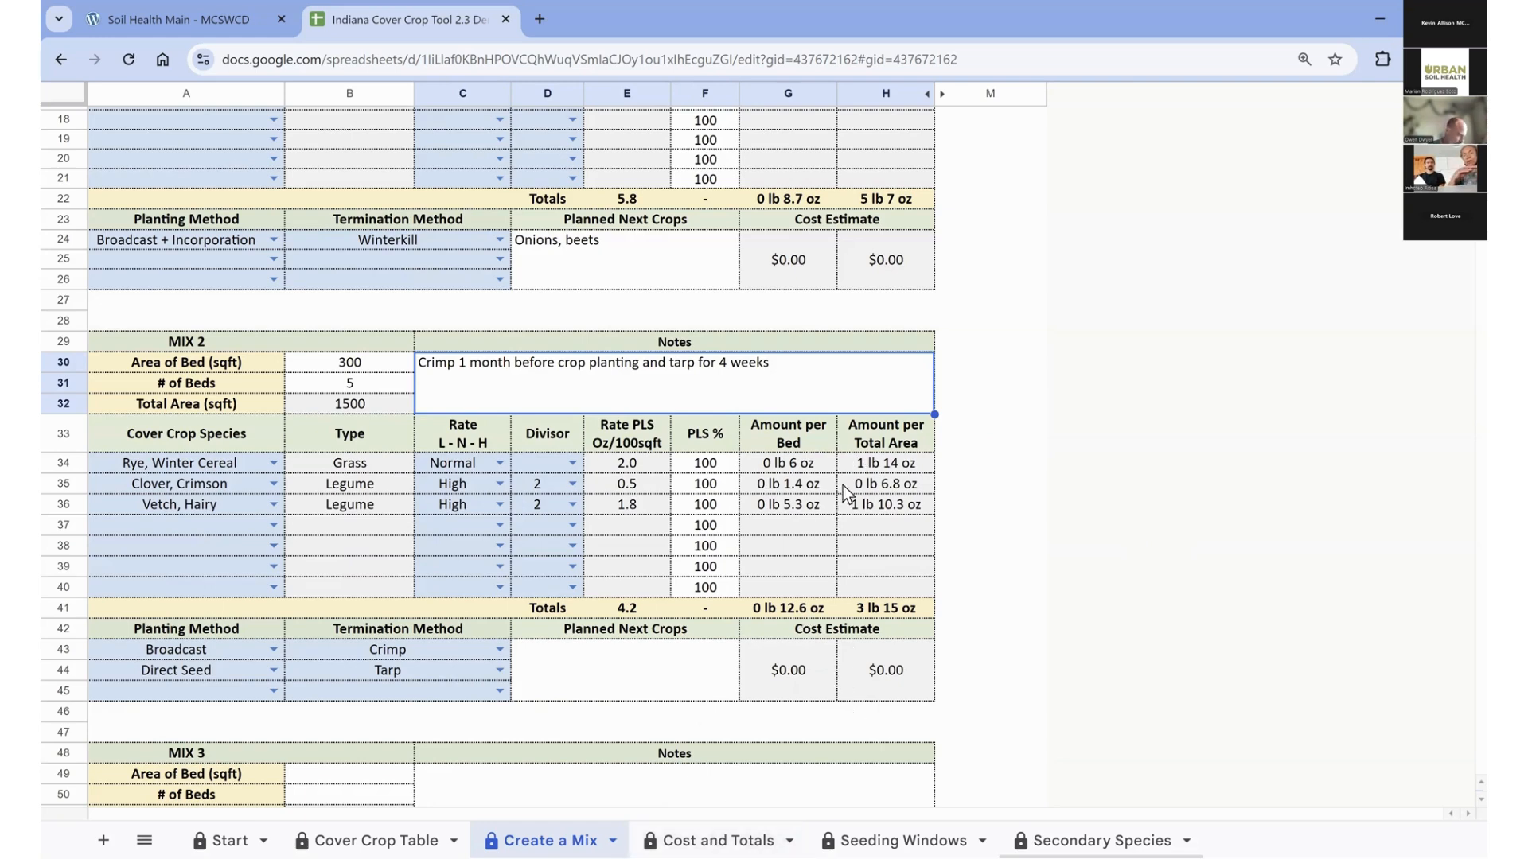
Set Mix 2's PLS % to 80 for Rye, Winter Cereal and 90 for Clover, Crimson.
left_click(713, 468)
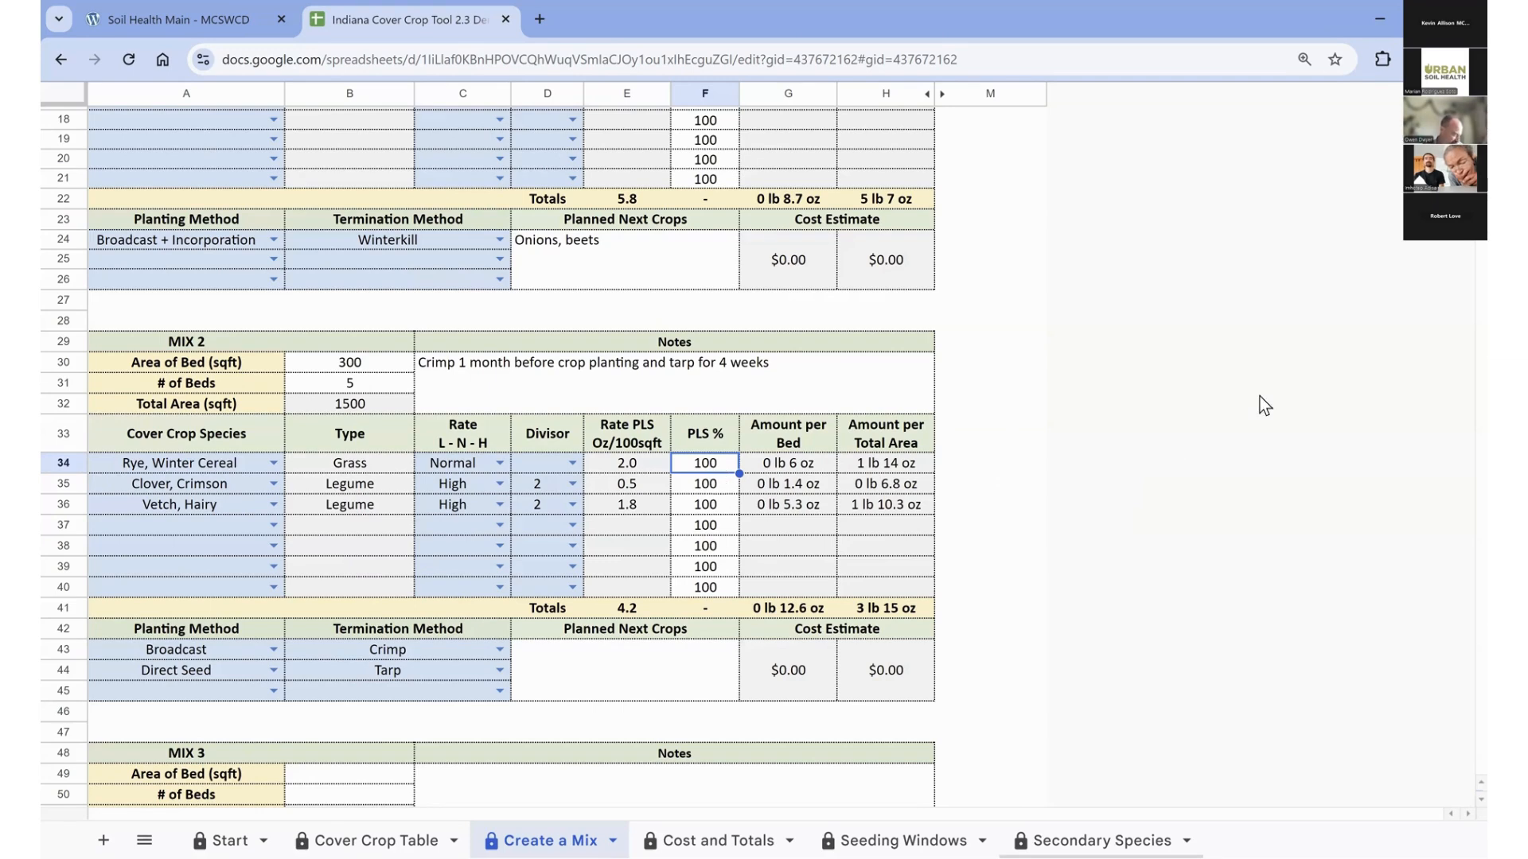
type("80")
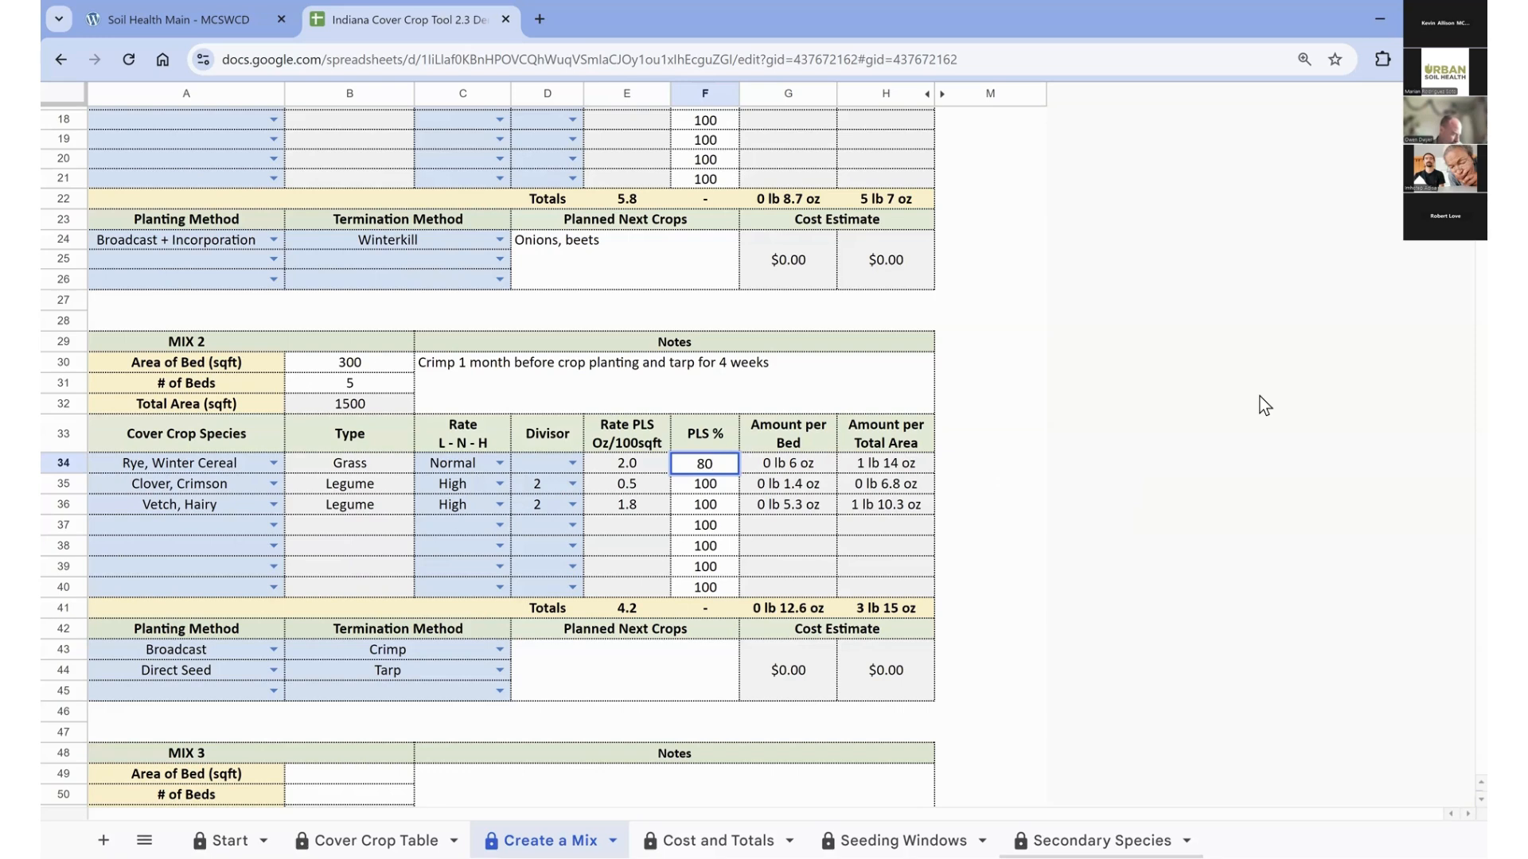
key("Return")
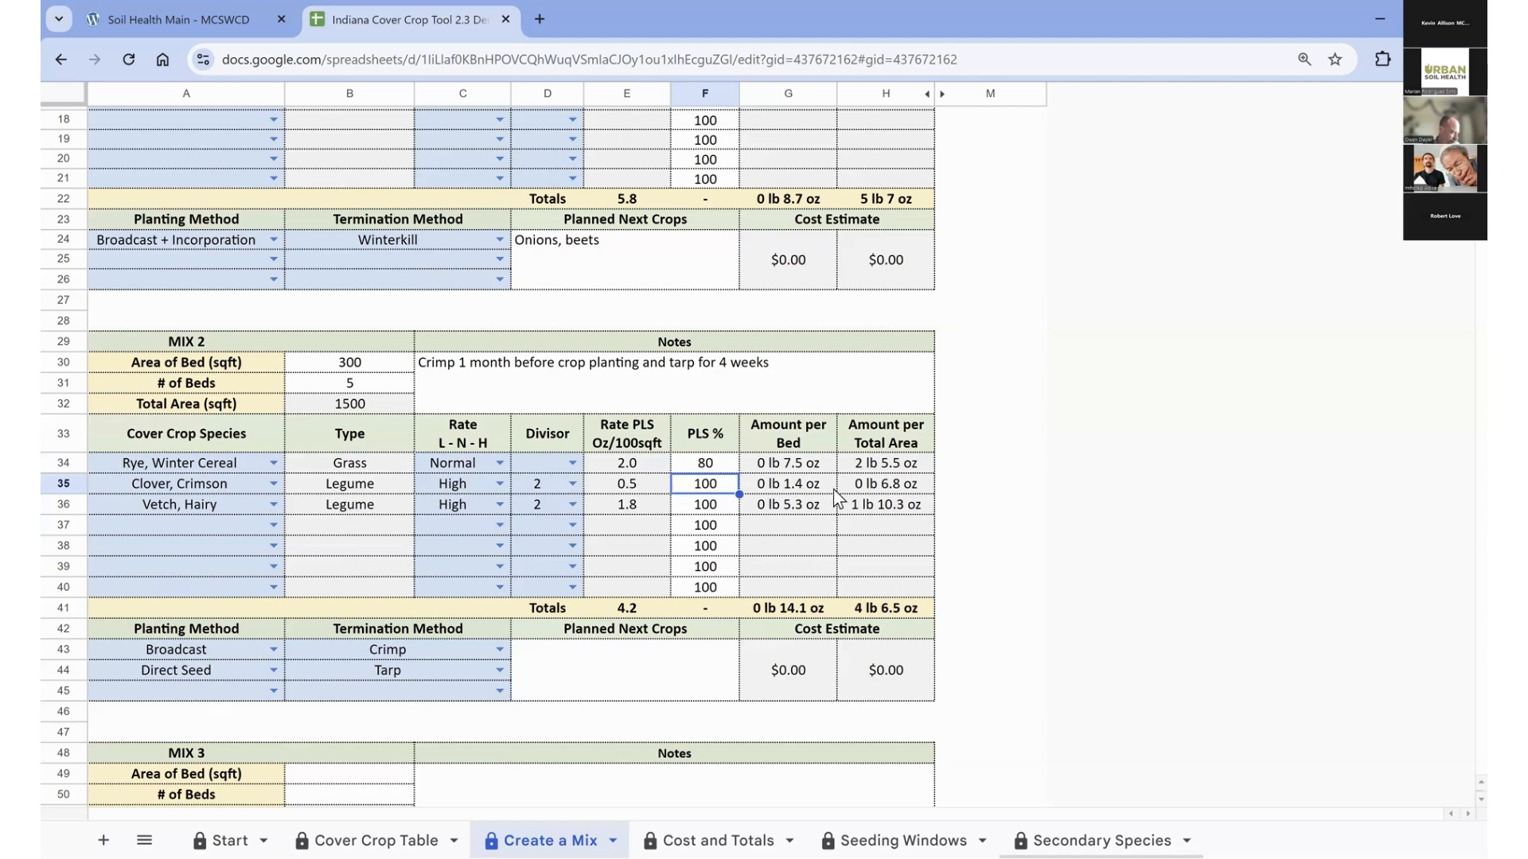
type("80")
key("BackSpace")
key("BackSpace")
type("90")
key("Return")
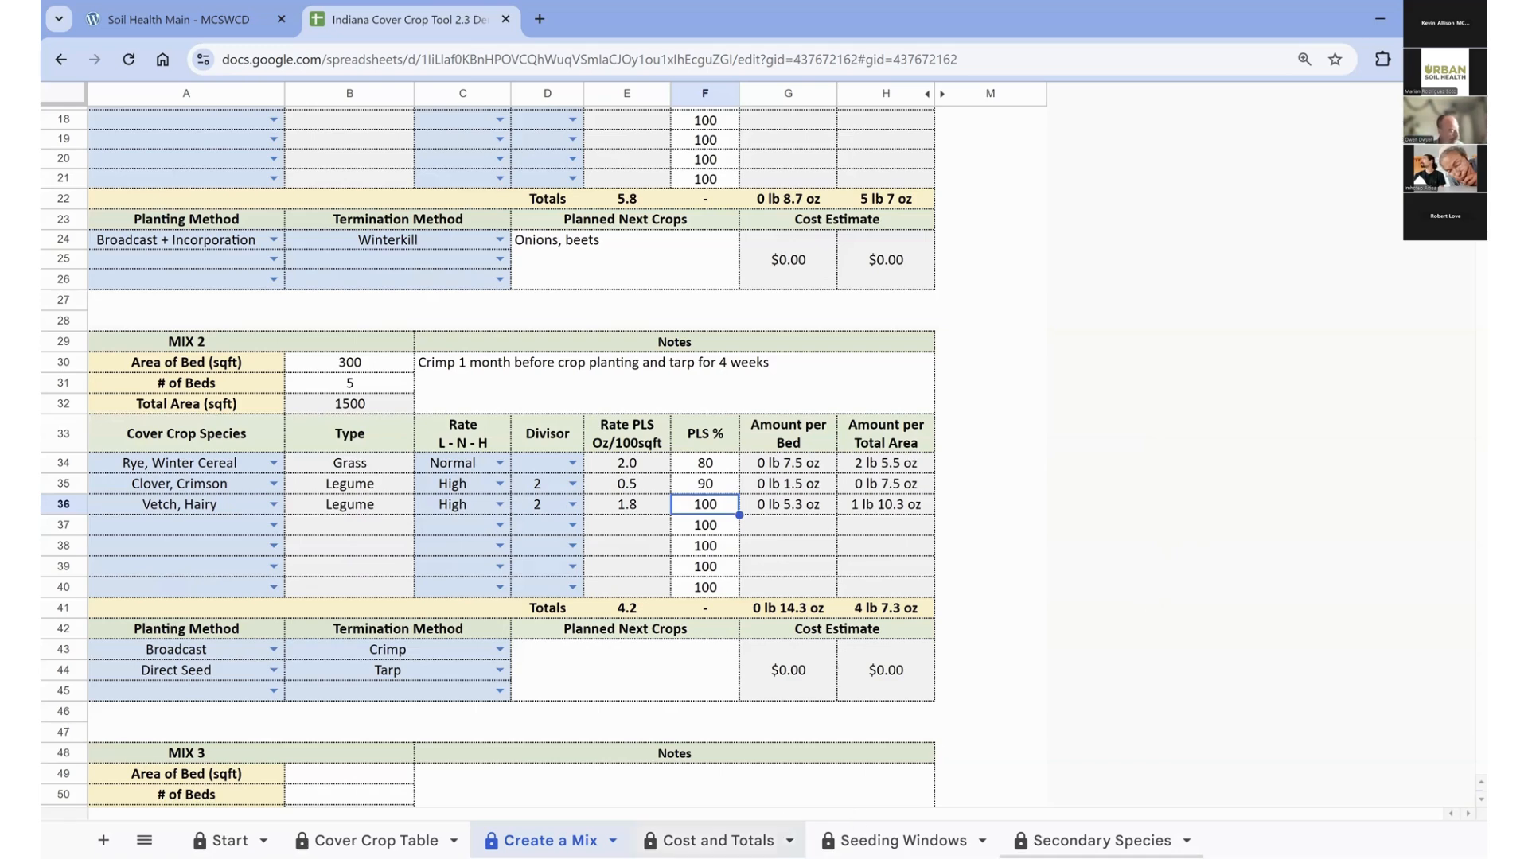
Set the cost per pound of Clover, Crimson to 1.25 on the Cost and Totals sheet.
left_click(718, 841)
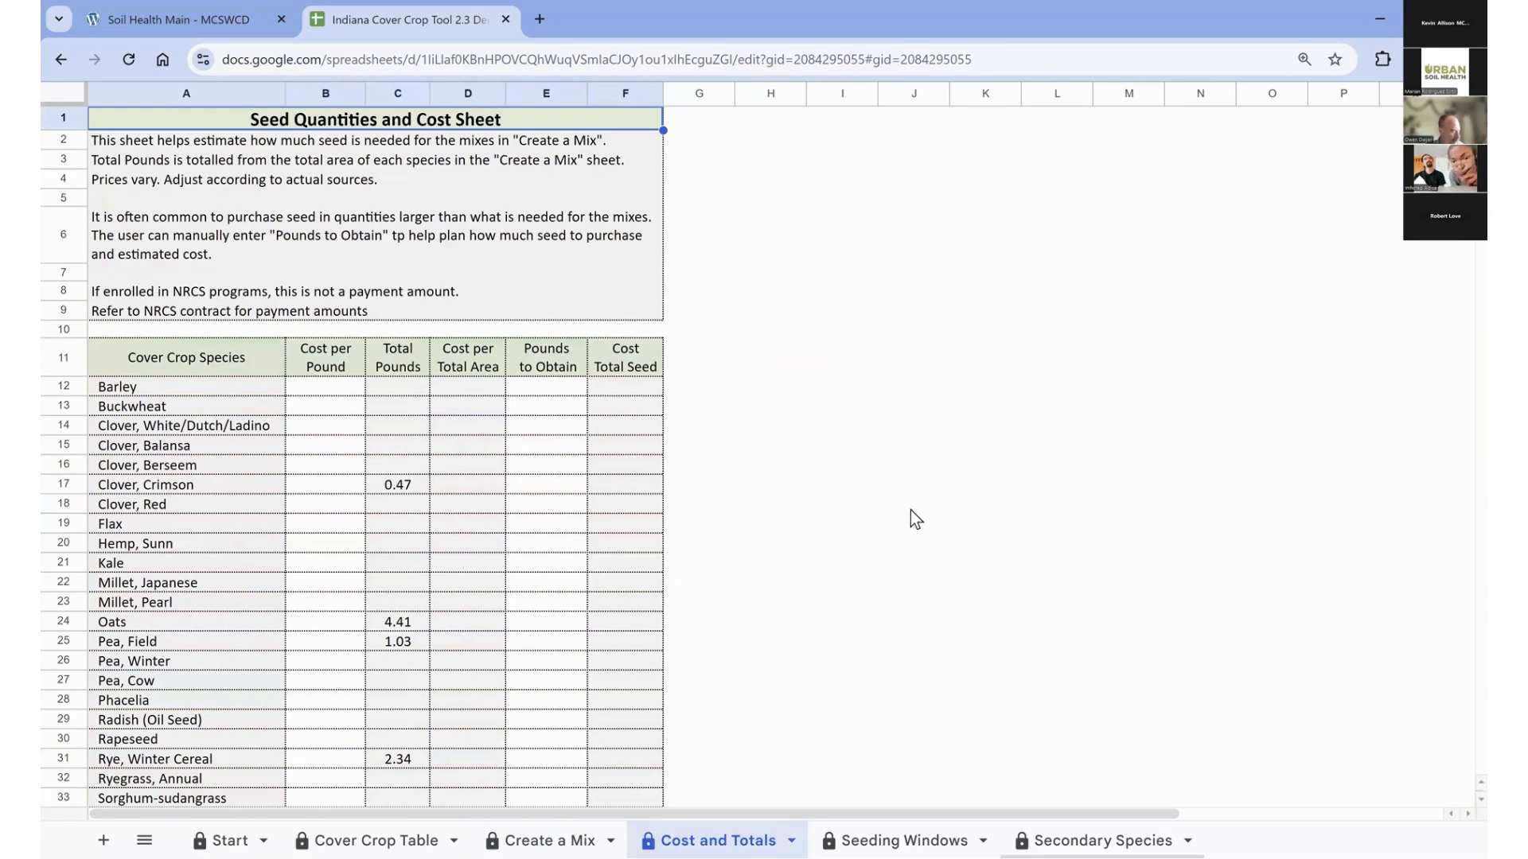
scroll(910, 519, "down", 2)
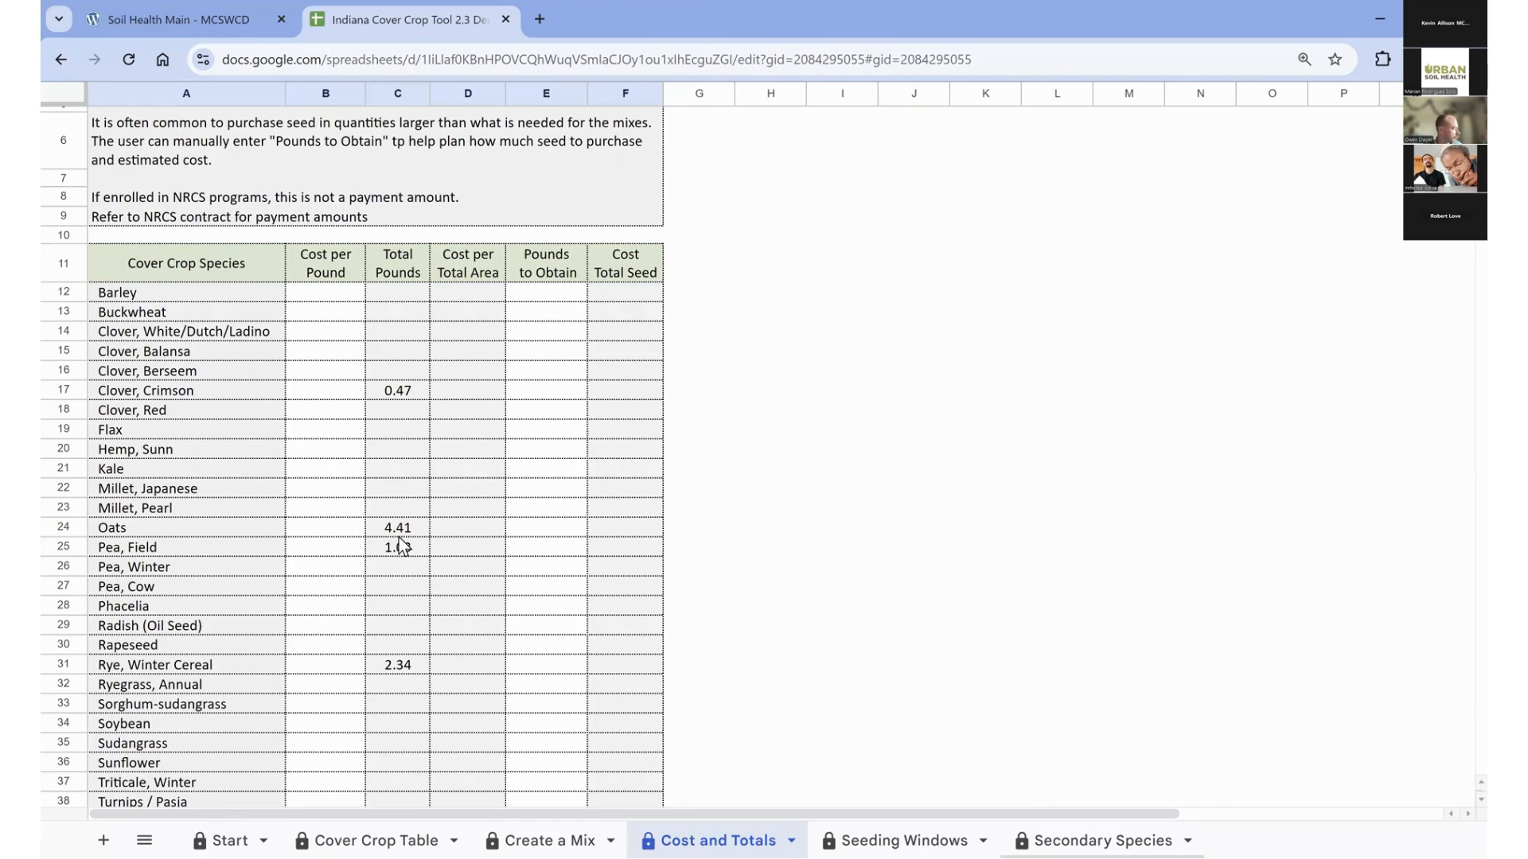
left_click(328, 390)
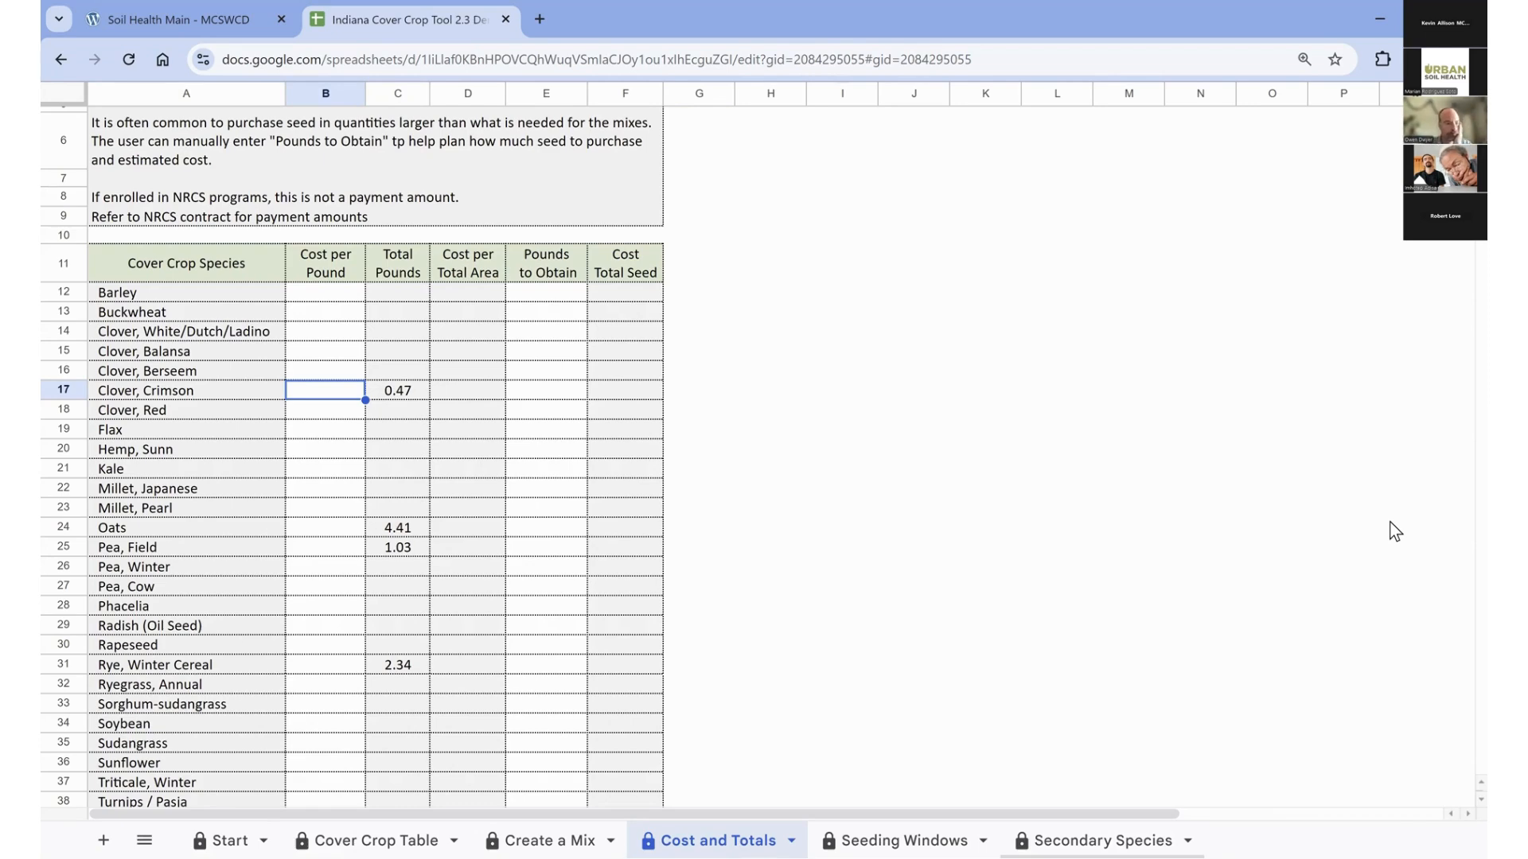
type("1.")
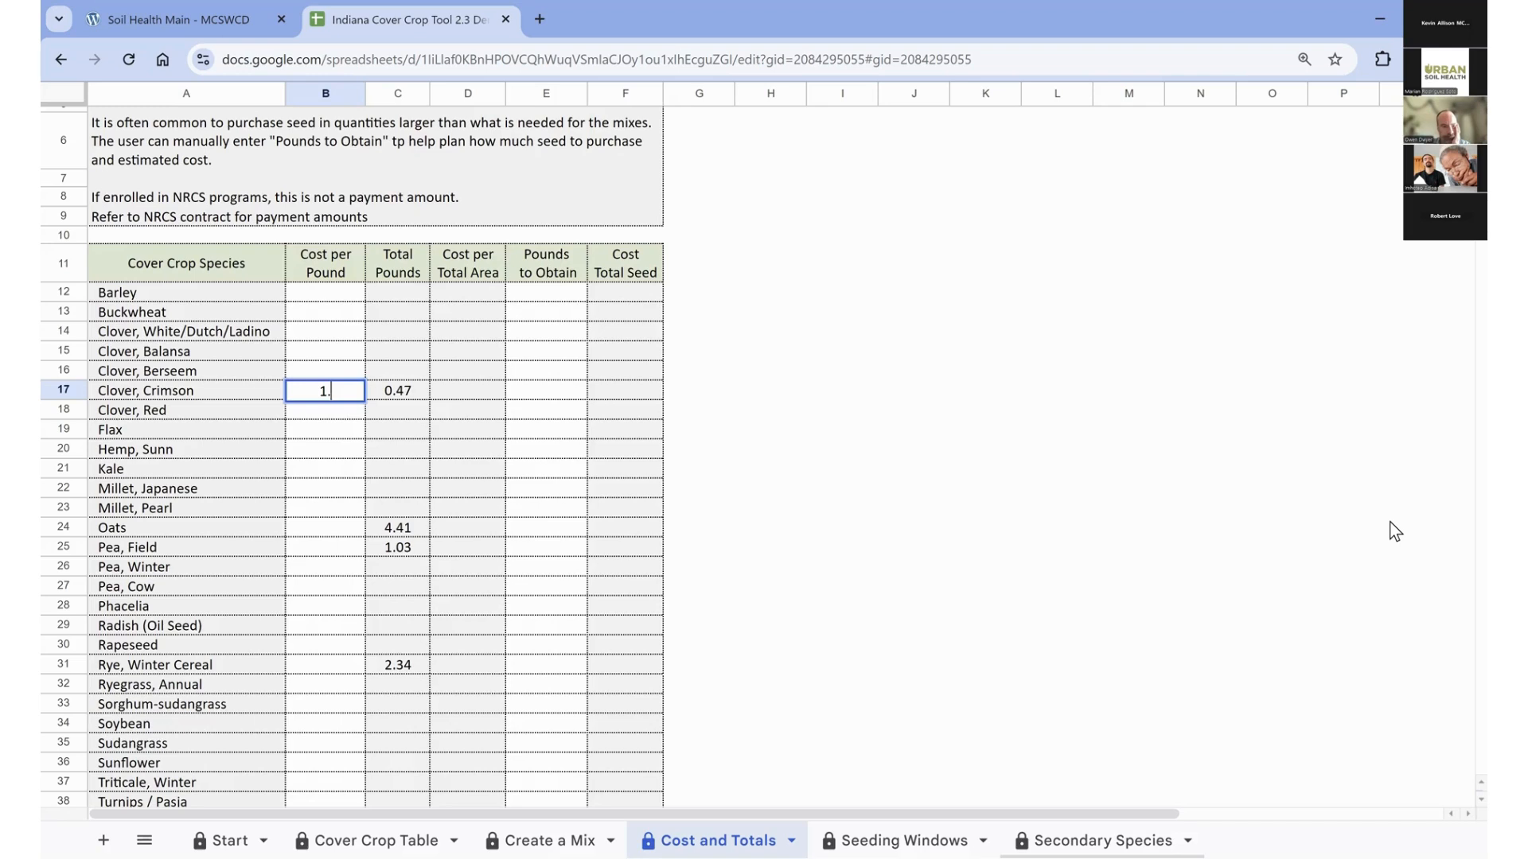
type("25")
key("Return")
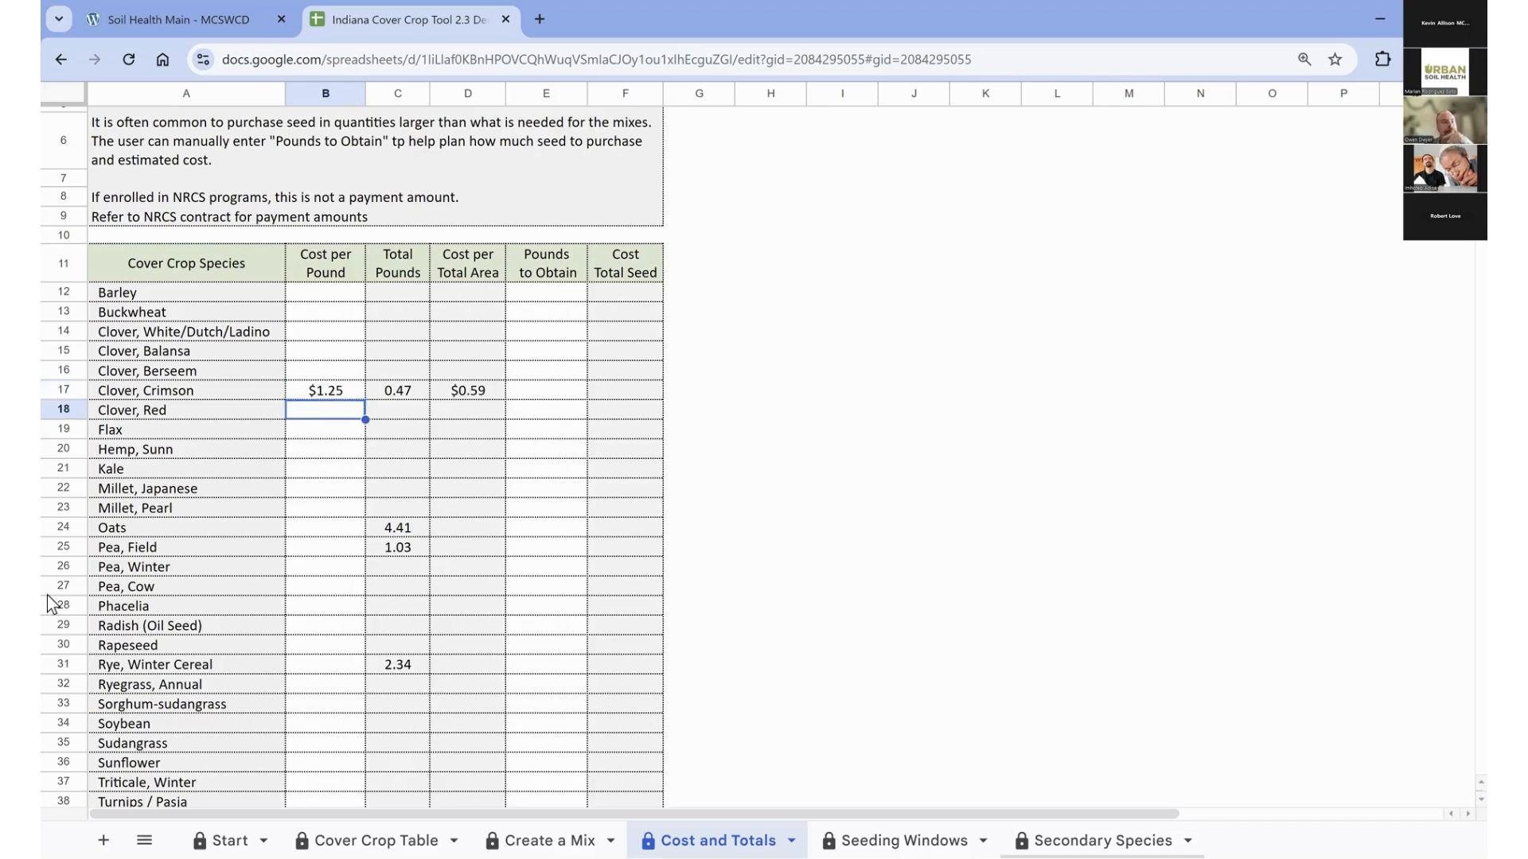
Set the cost per pound to 0.75 for Oats and 1.75 for Pea, Field.
left_click(333, 522)
type(".7")
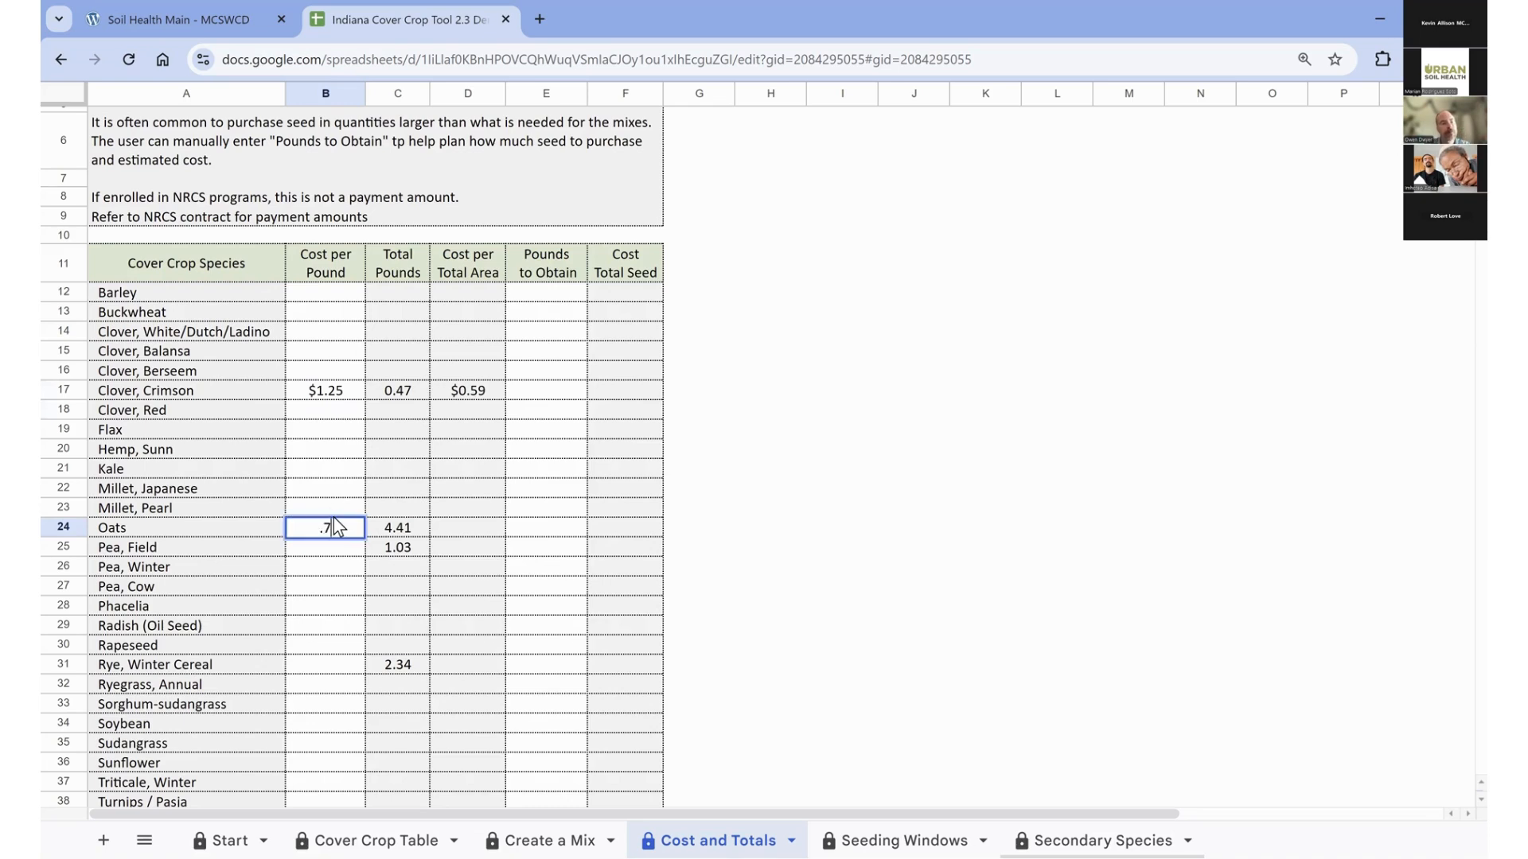
key("Return")
type("1")
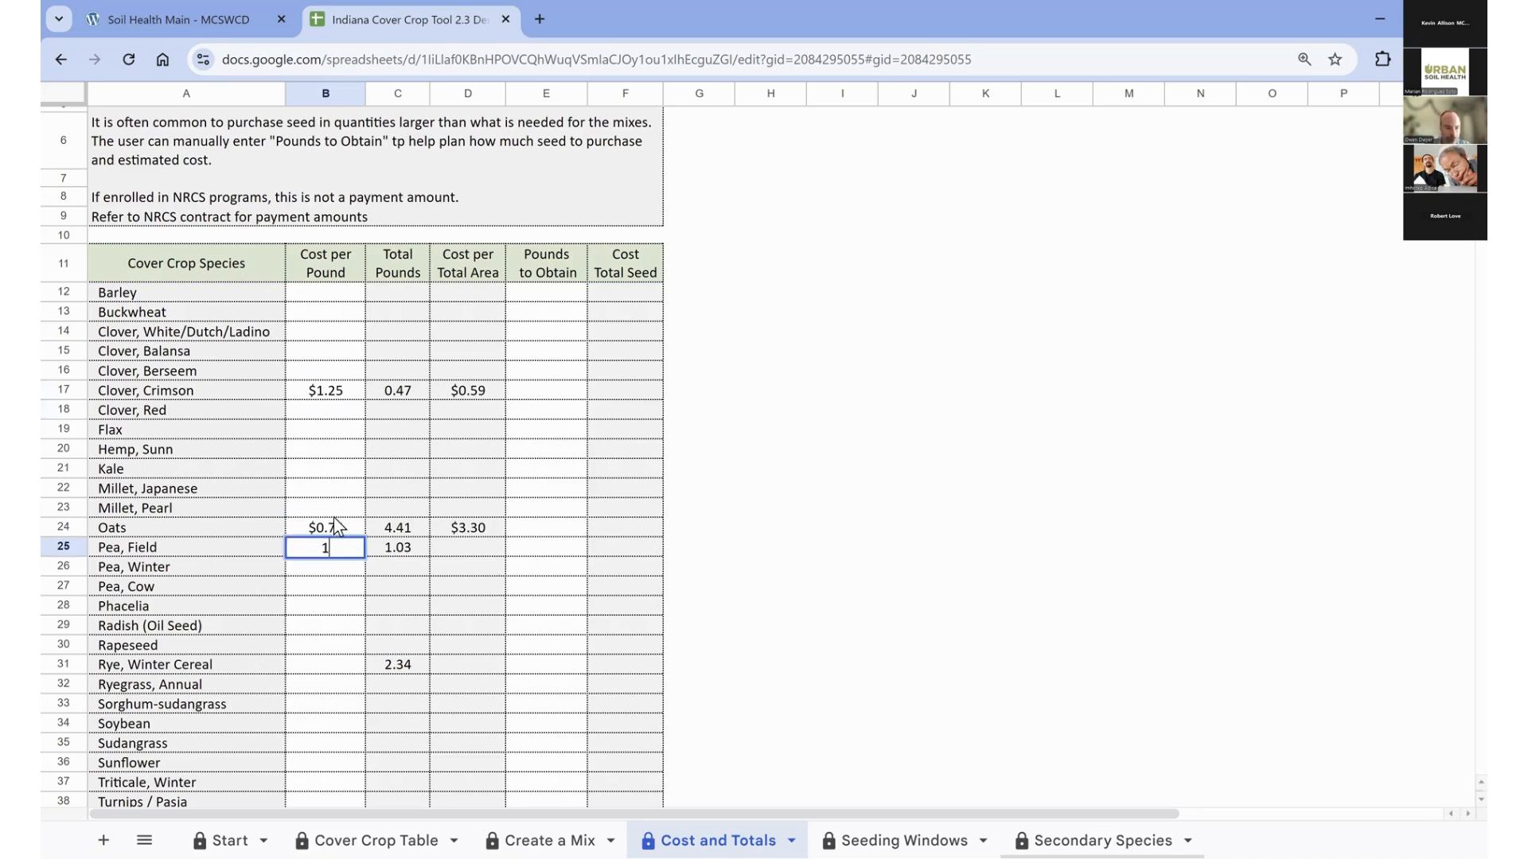
type(".75")
key("Return")
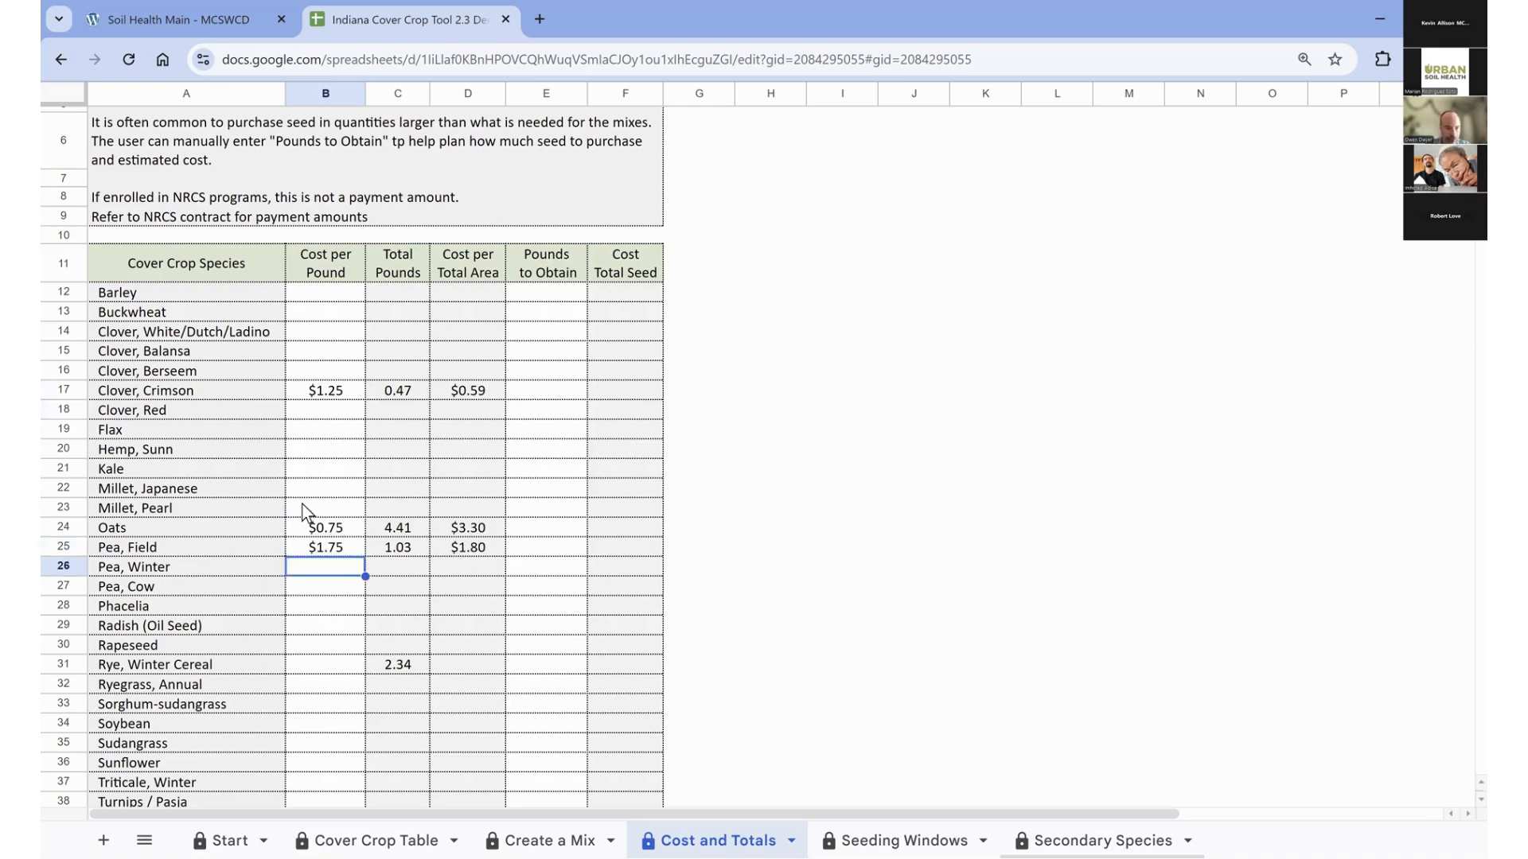
Set the cost per pound of Rye, Winter Cereal to 0.50.
left_click(329, 667)
type(".")
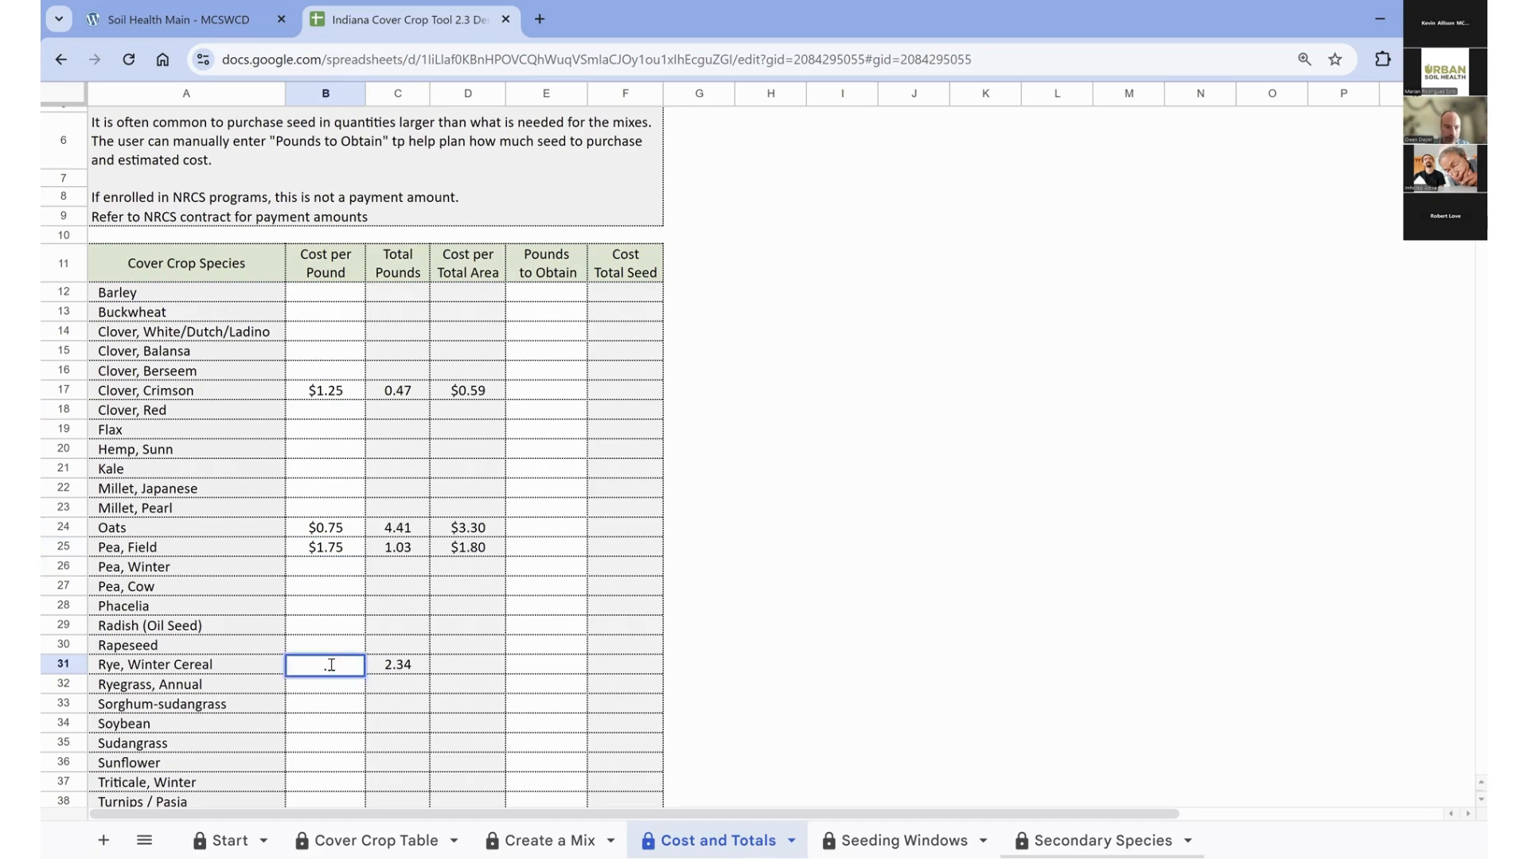
type("5")
key("Return")
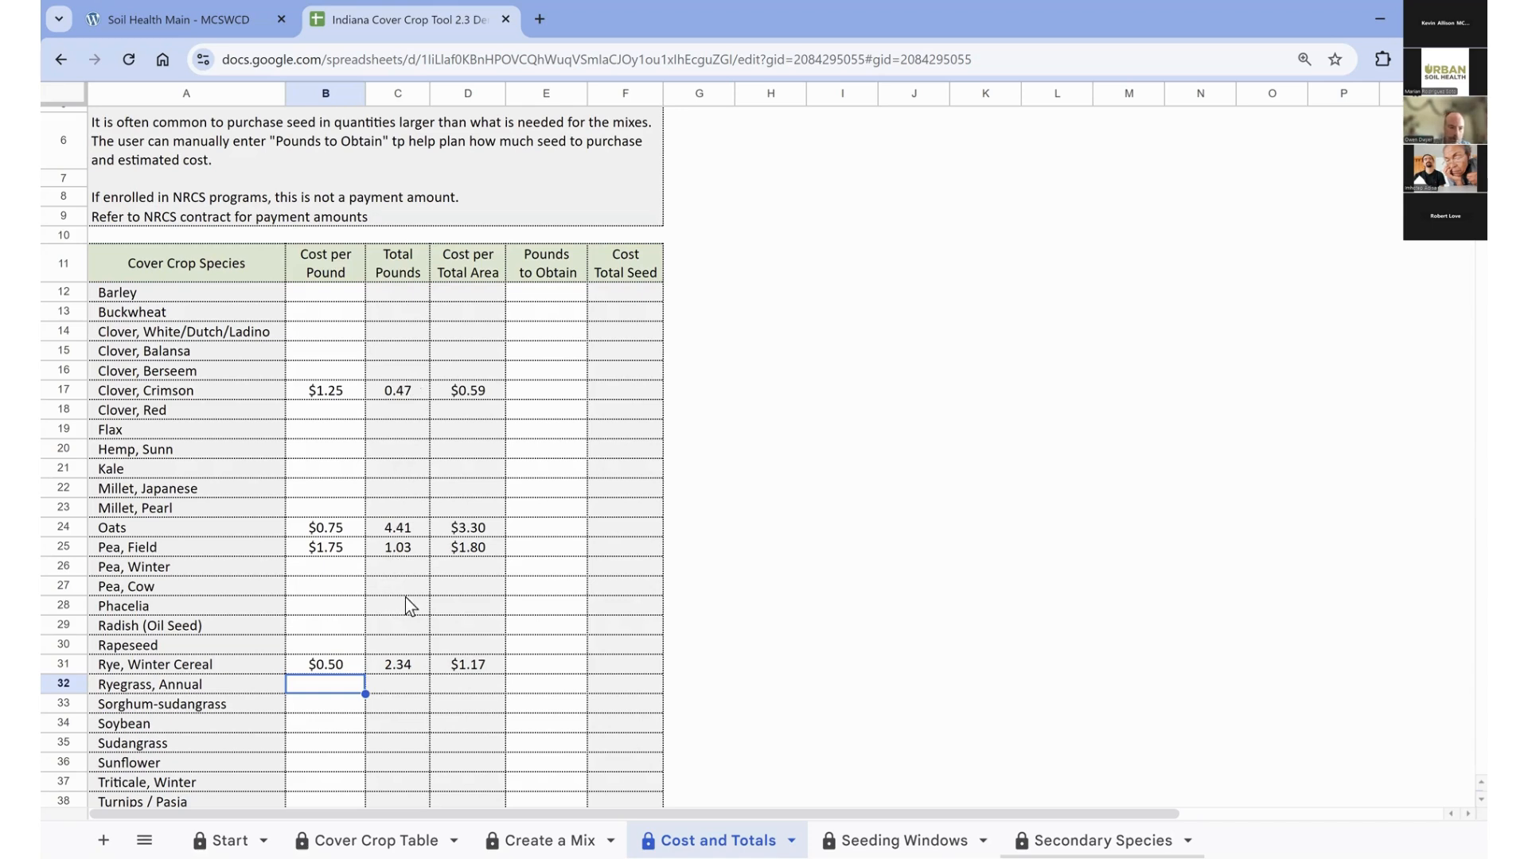
Set the pounds to obtain for Clover, Crimson to 5.
left_click(550, 393)
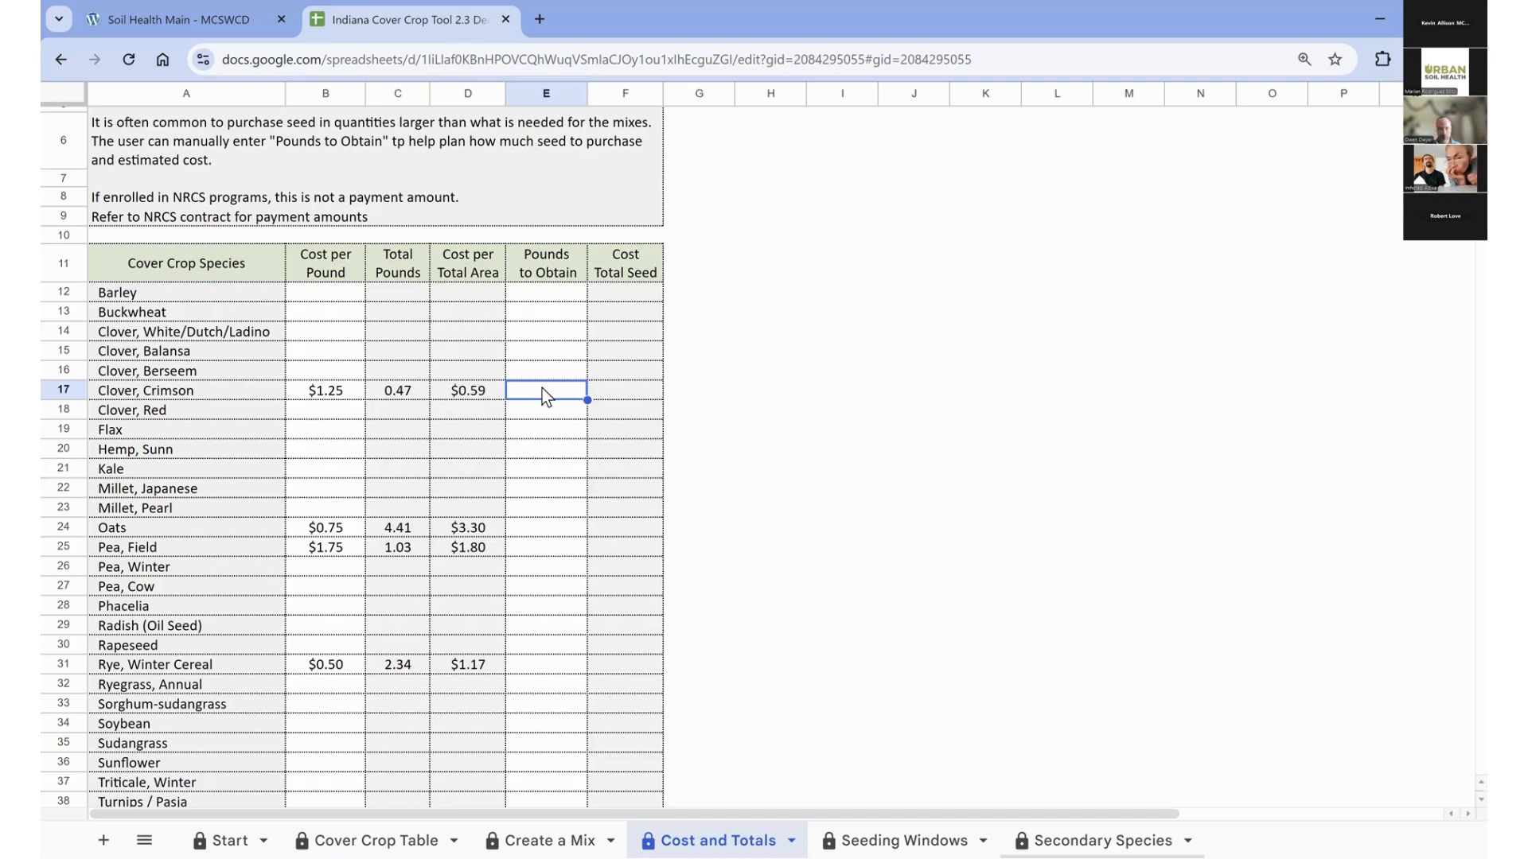
type("5")
left_click(777, 389)
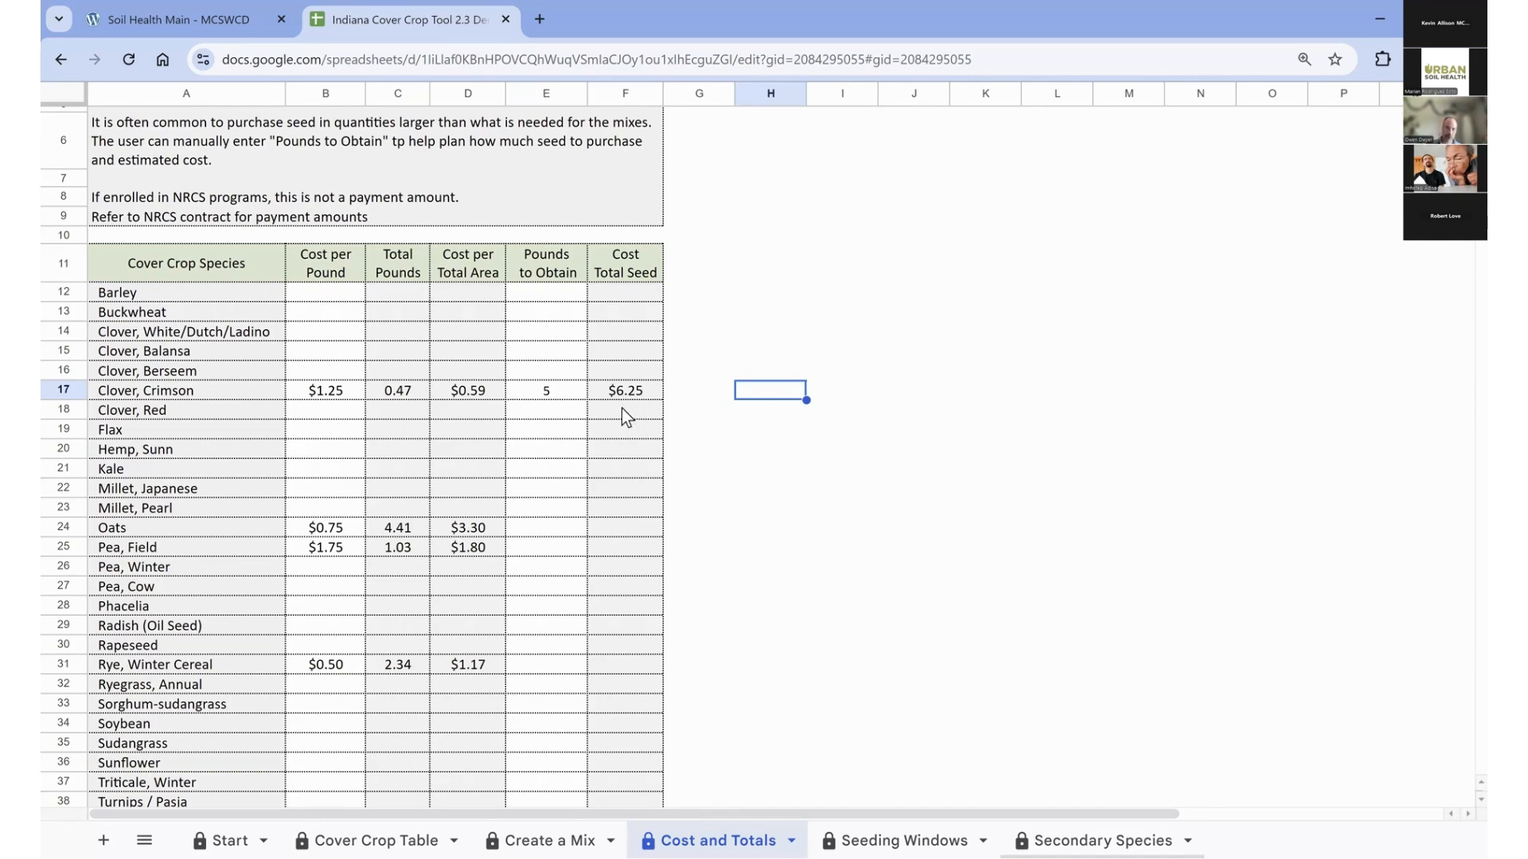
Set the pounds to obtain to 10 for Oats and 5 for Pea, Field.
left_click(544, 527)
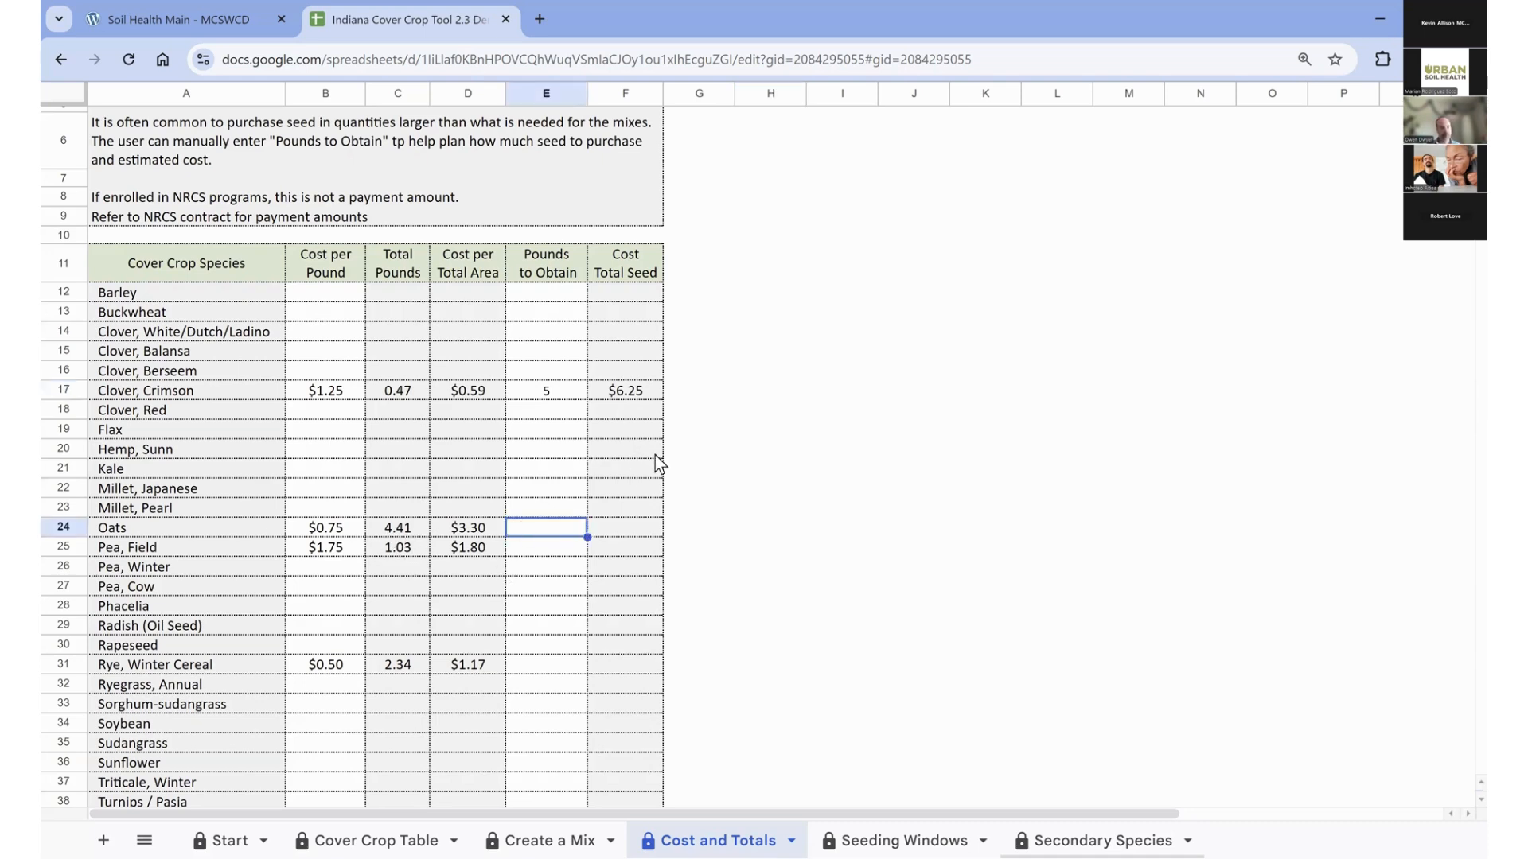
type("10")
key("Return")
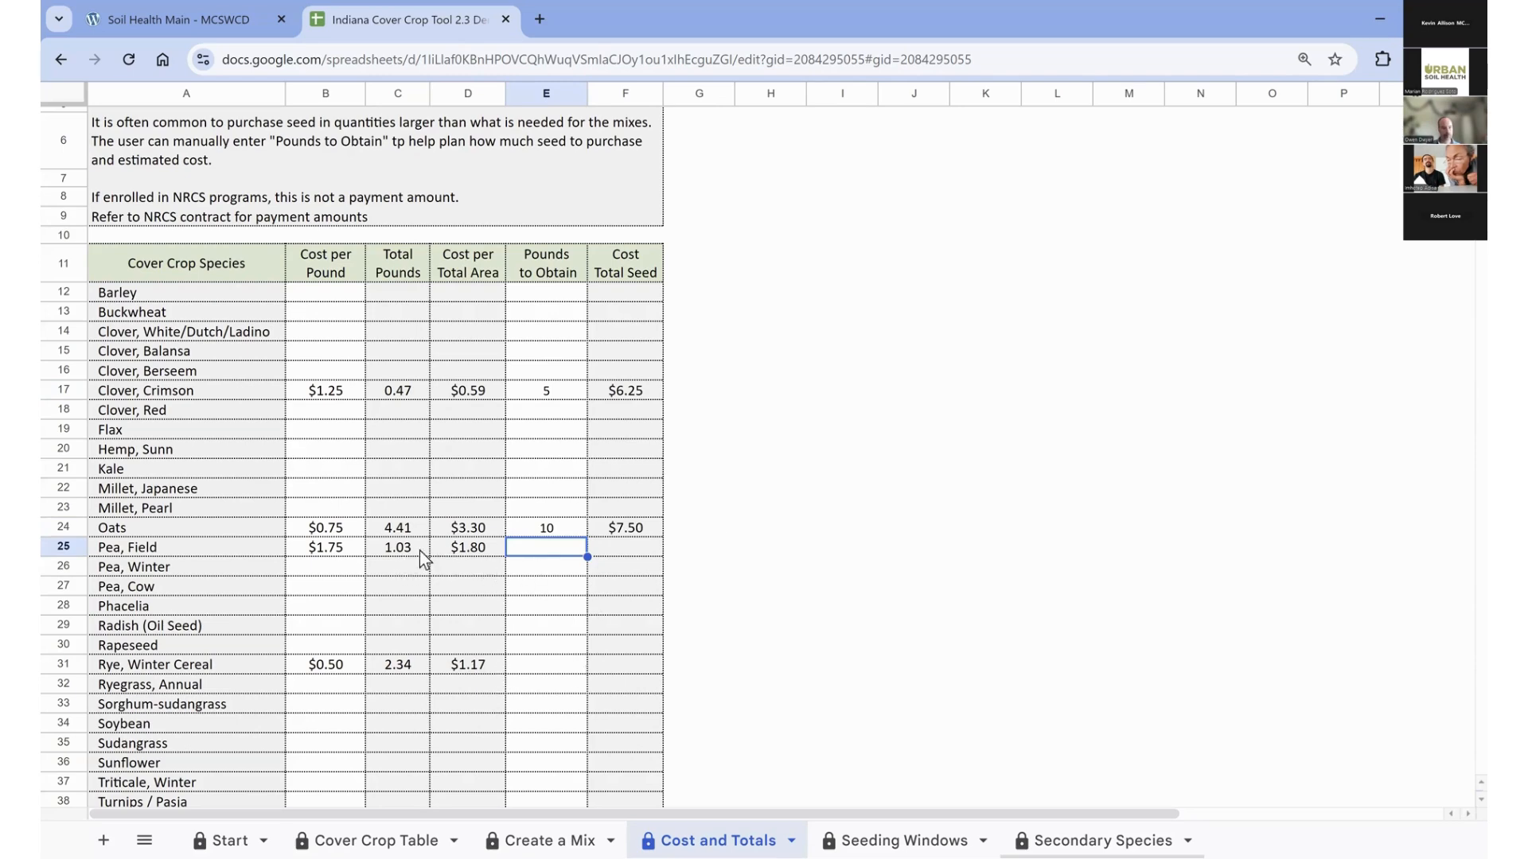
type("5")
key("Return")
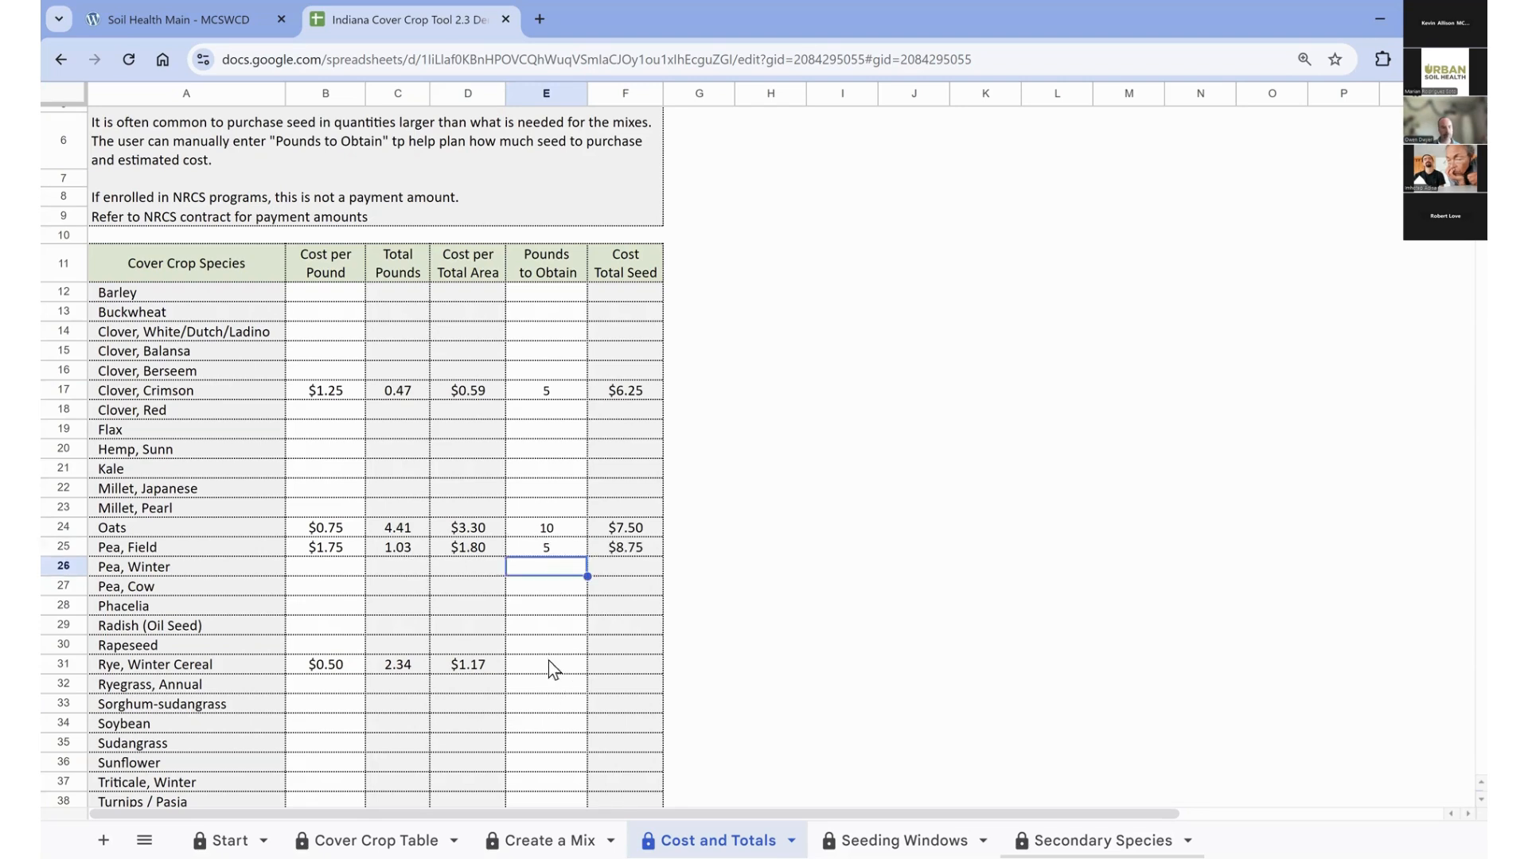
Set the pounds to obtain for Rye, Winter Cereal to 5.
left_click(548, 652)
left_click(552, 667)
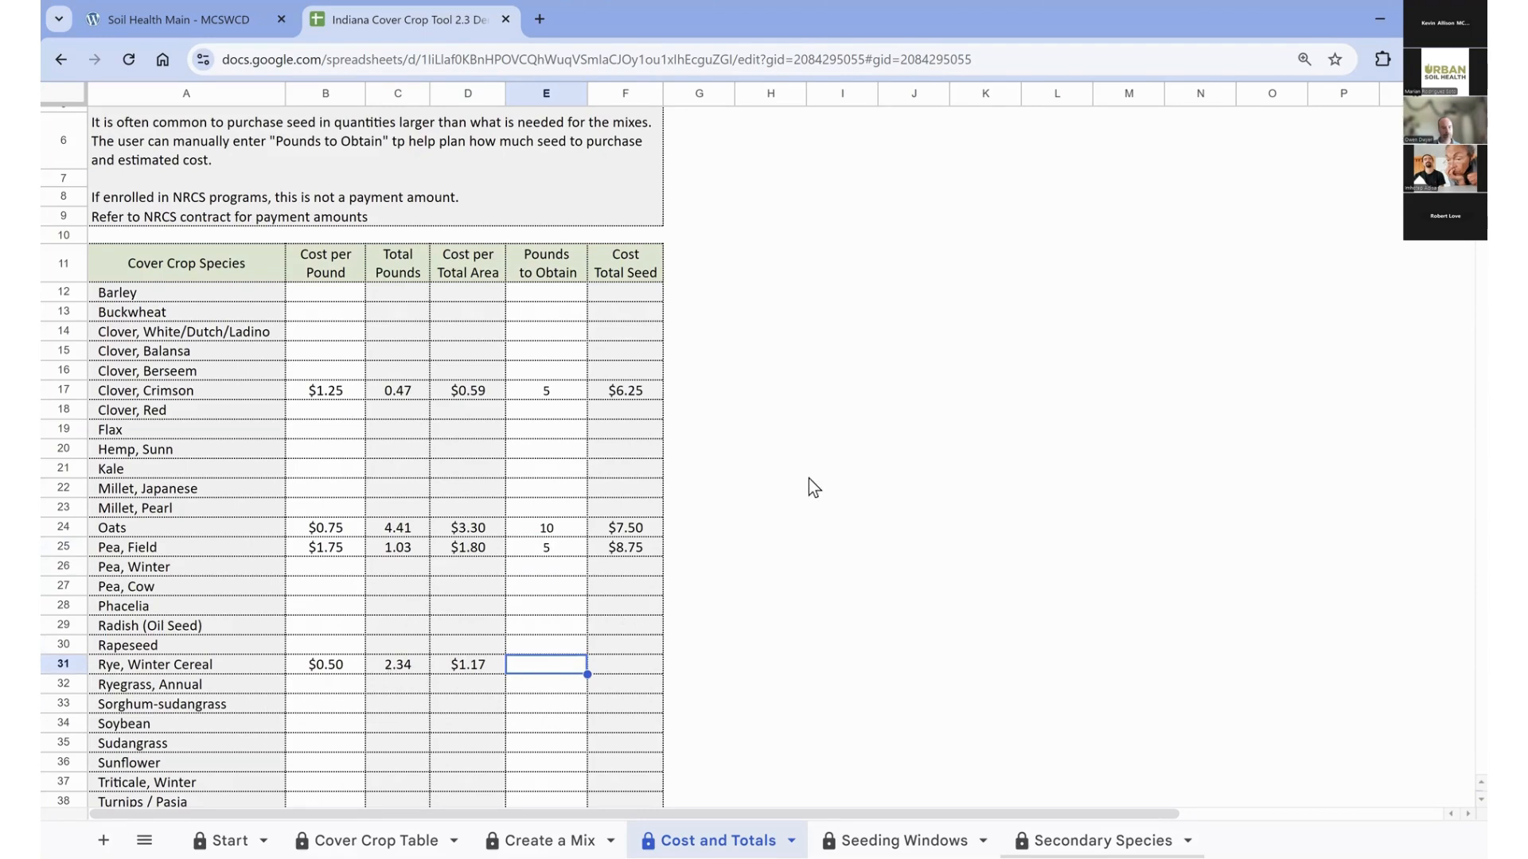
type("5")
key("Return")
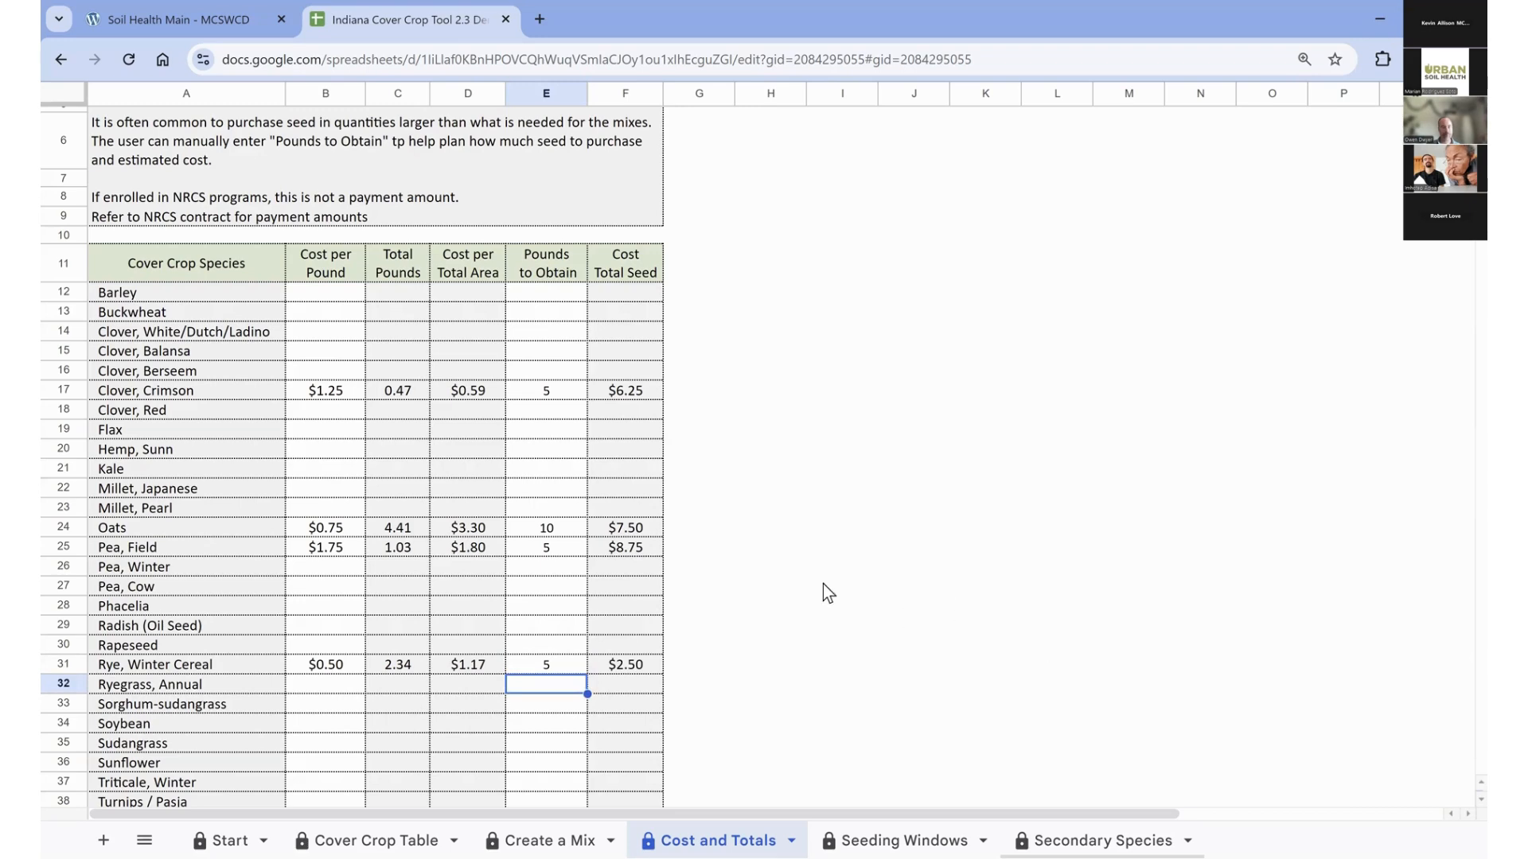
Return to the Create a Mix sheet and set Mix 1's number of beds to 20.
scroll(786, 618, "down", 2)
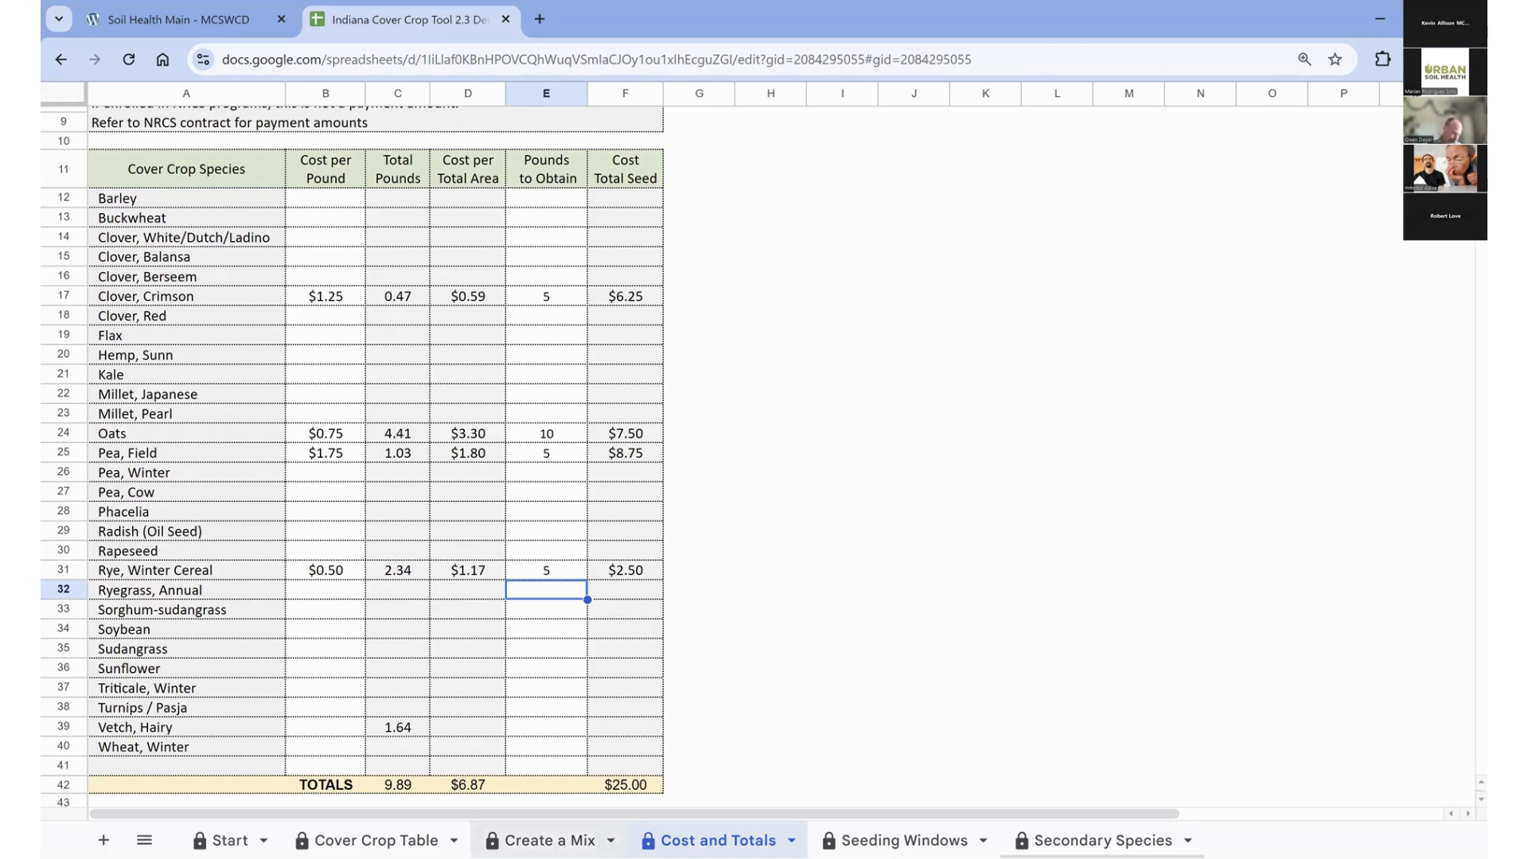
left_click(549, 840)
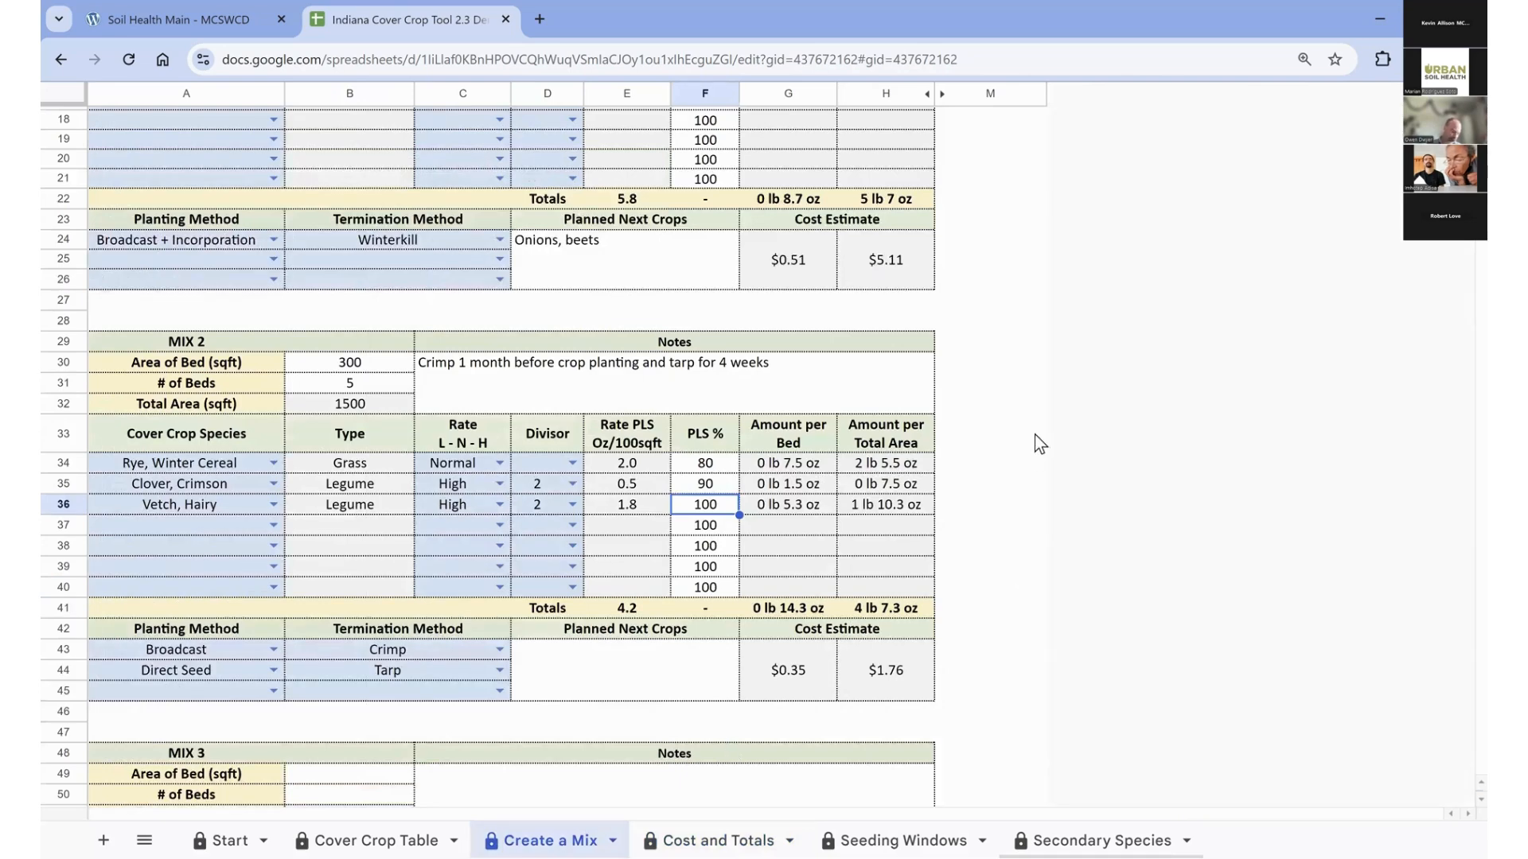
scroll(1035, 440, "up", 3)
scroll(748, 547, "up", 2)
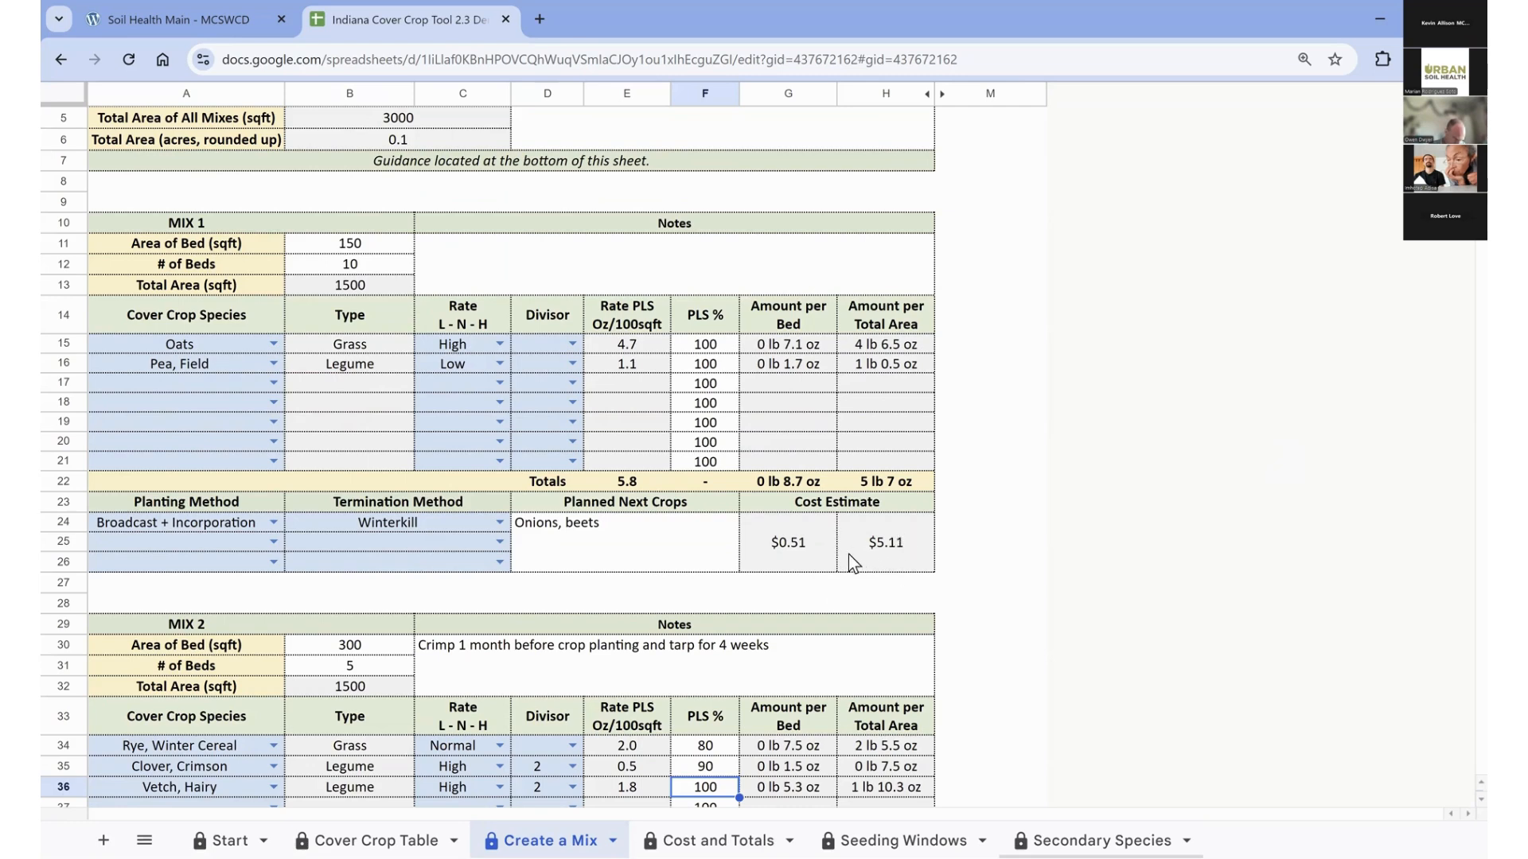
left_click(340, 266)
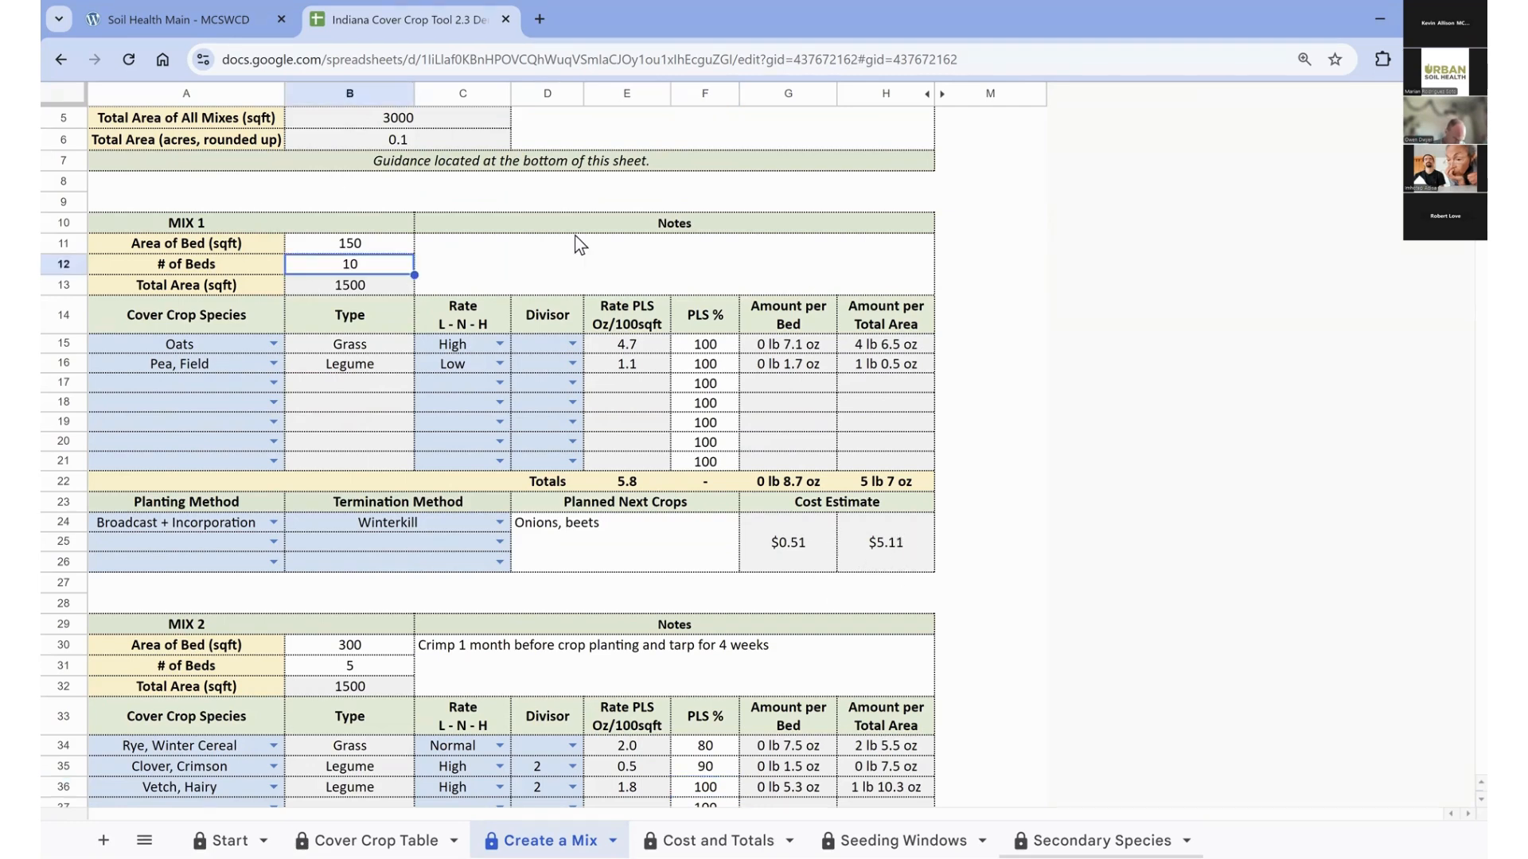
type("20")
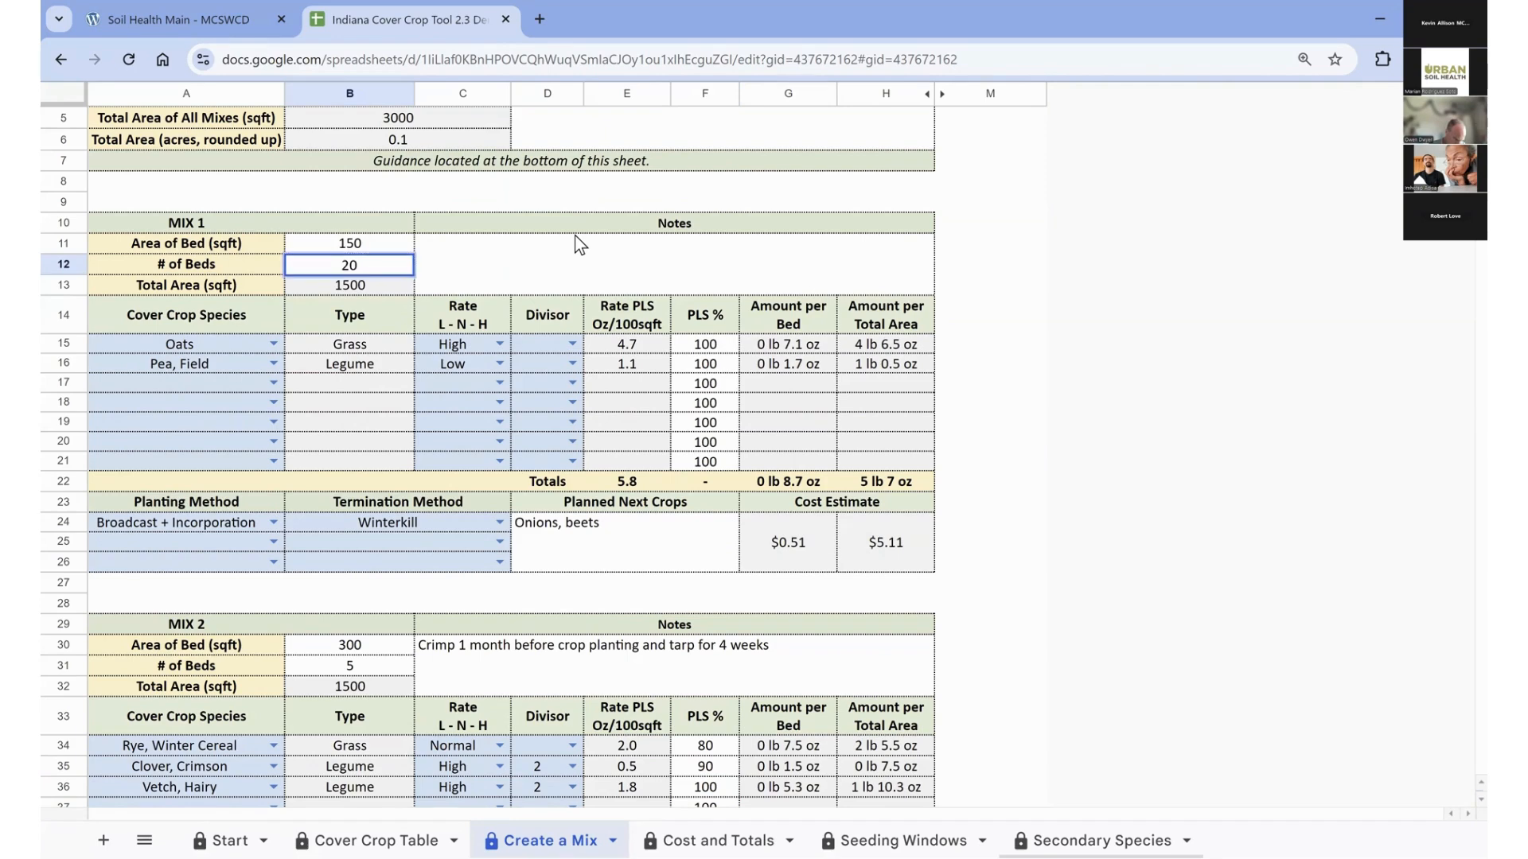
key("Return")
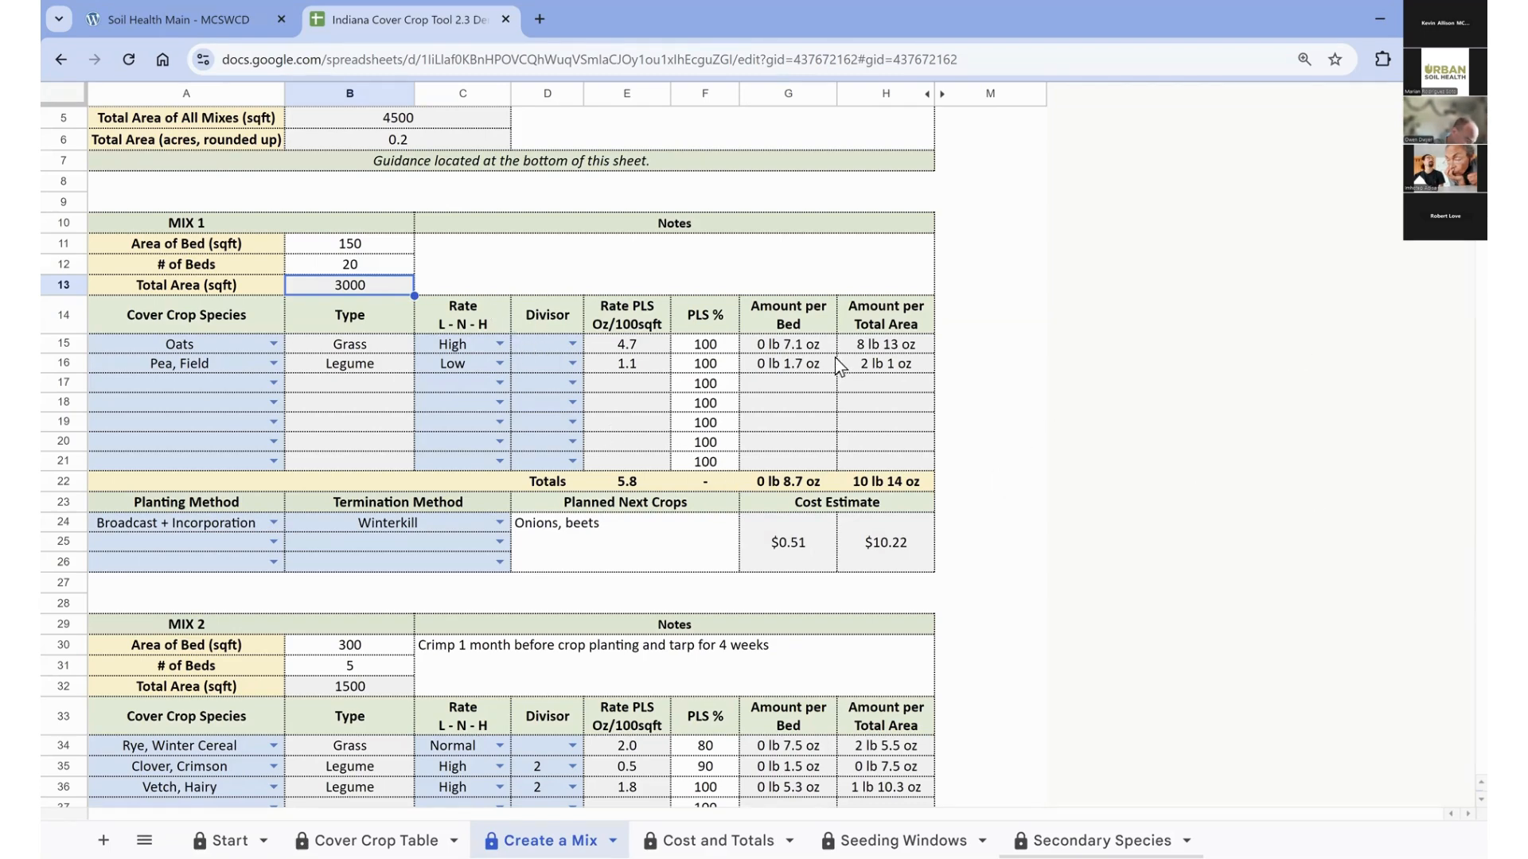
Set Mix 1's number of beds back to 10.
left_click(394, 264)
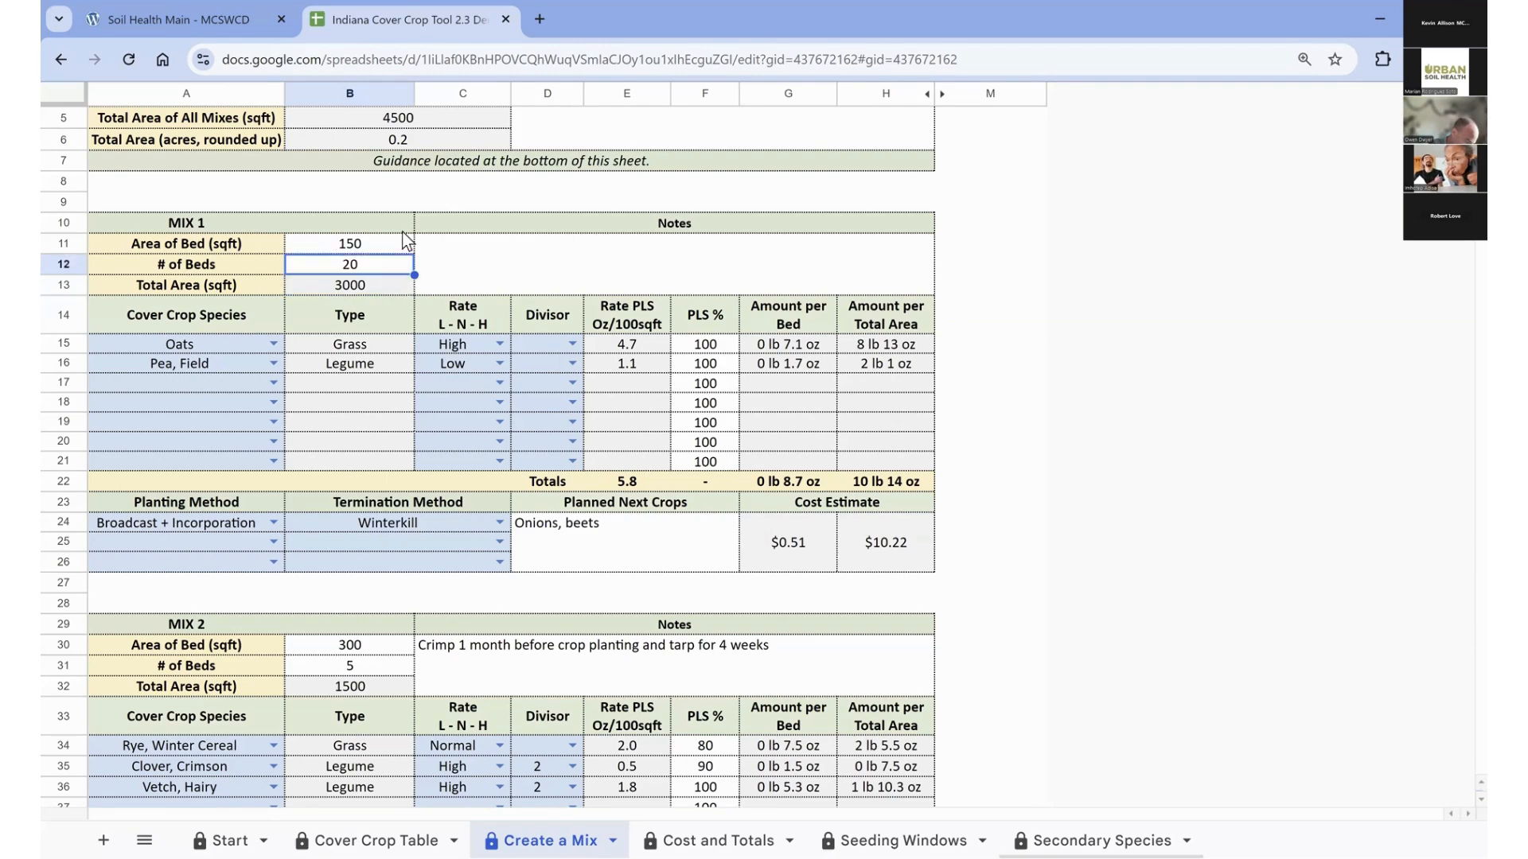
type("10")
key("Return")
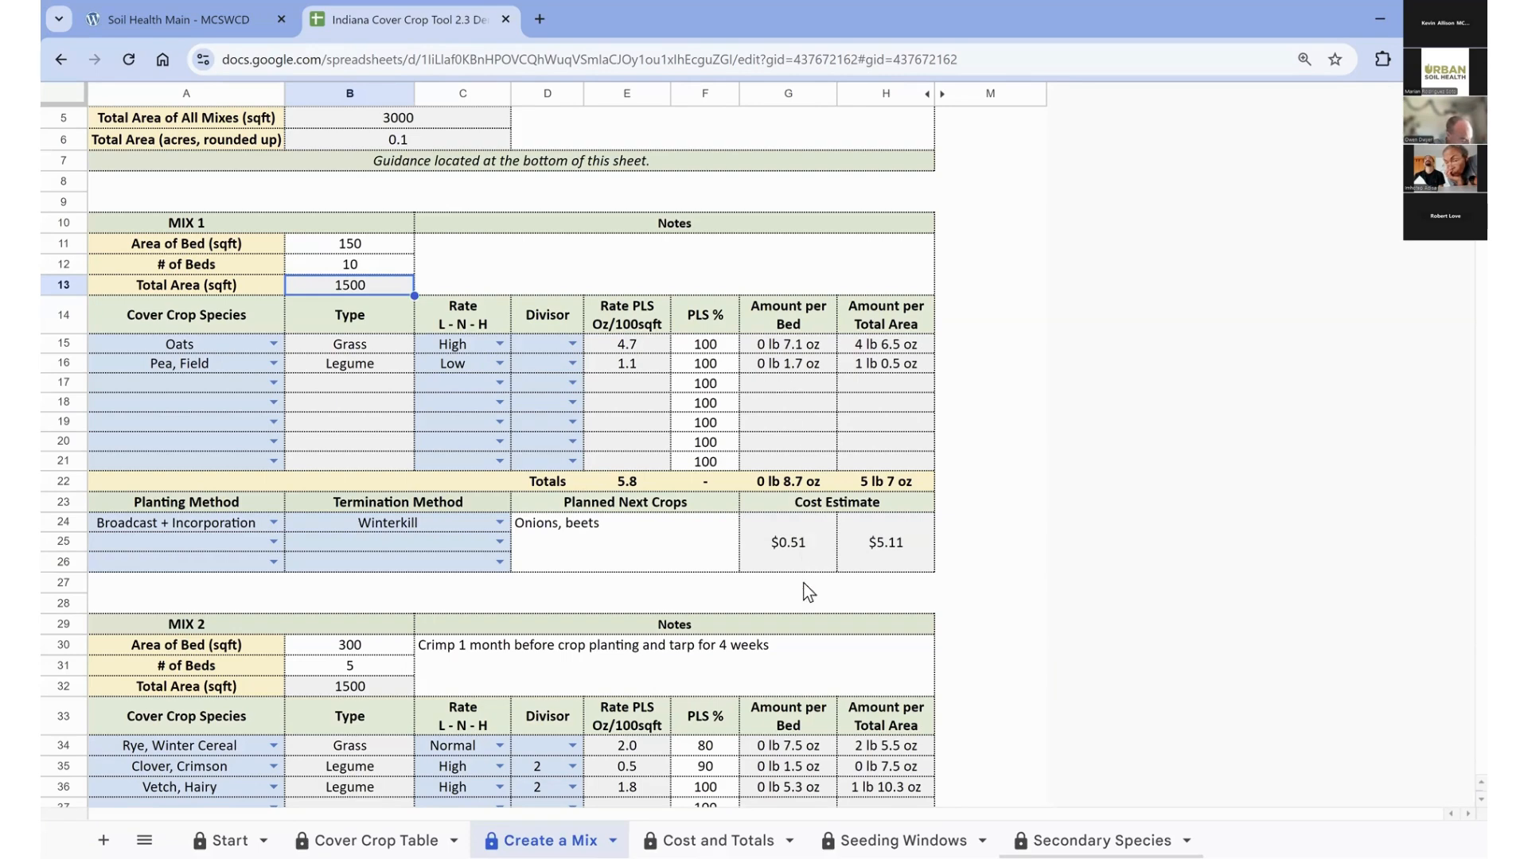
Set Mix 1's area of bed to 300 sqft.
left_click(346, 245)
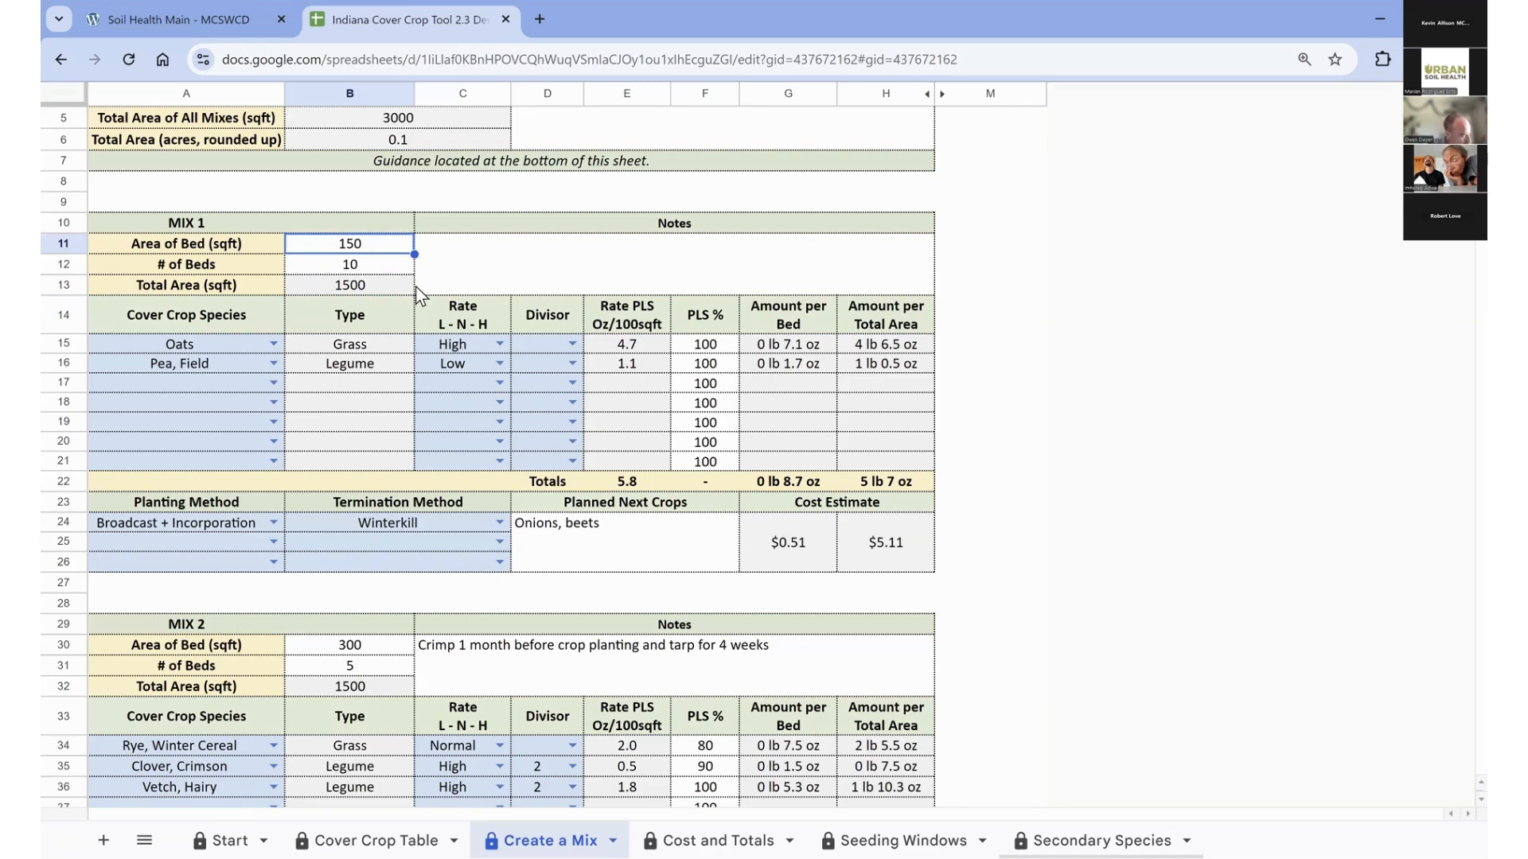
type("300")
key("Return")
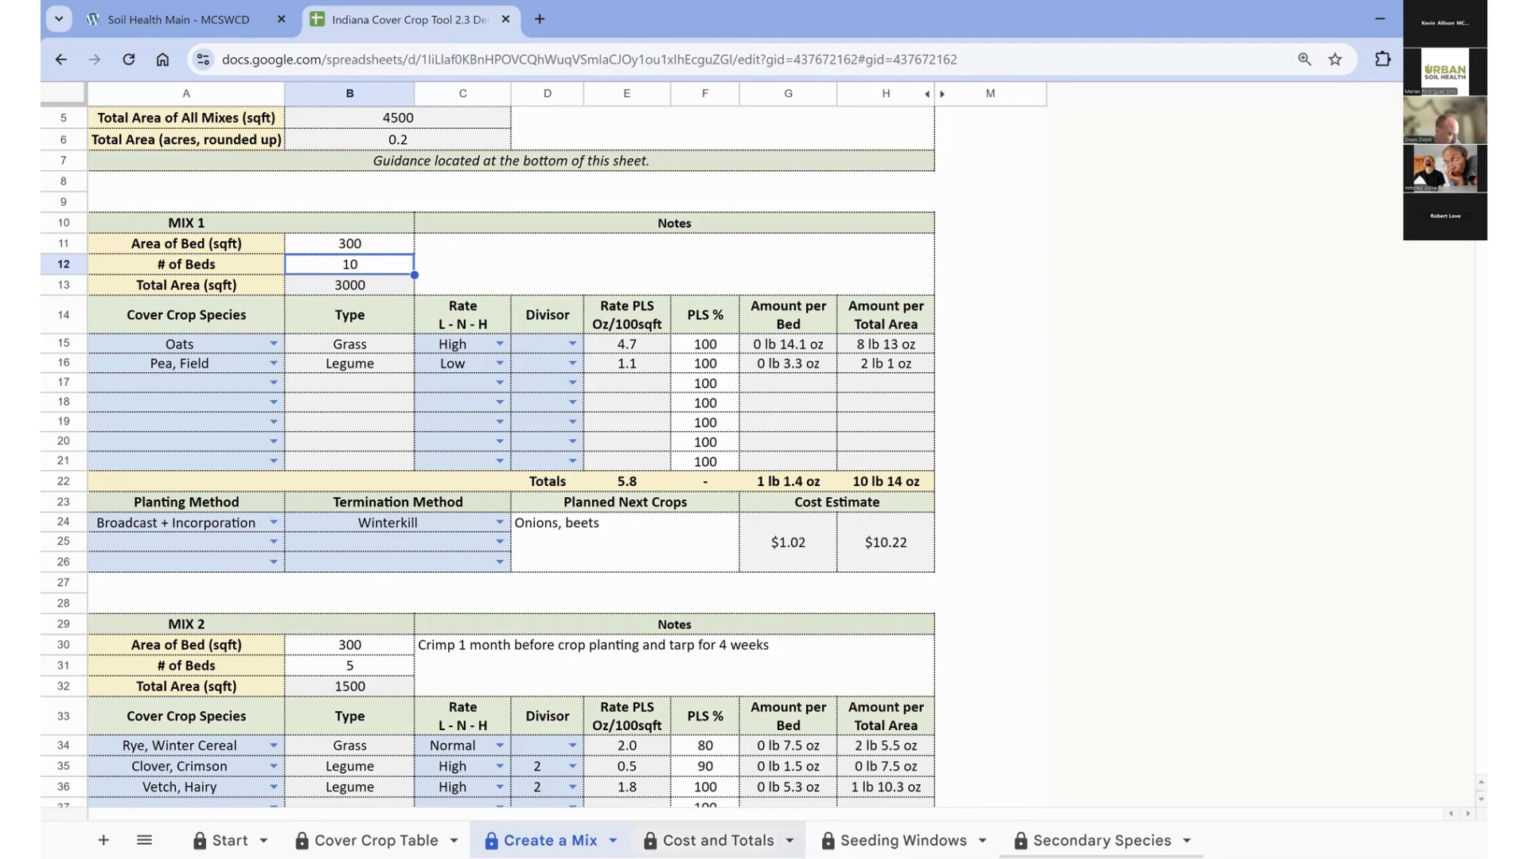
Check the Cost and Totals sheet and the Seeding Windows sheet.
left_click(718, 841)
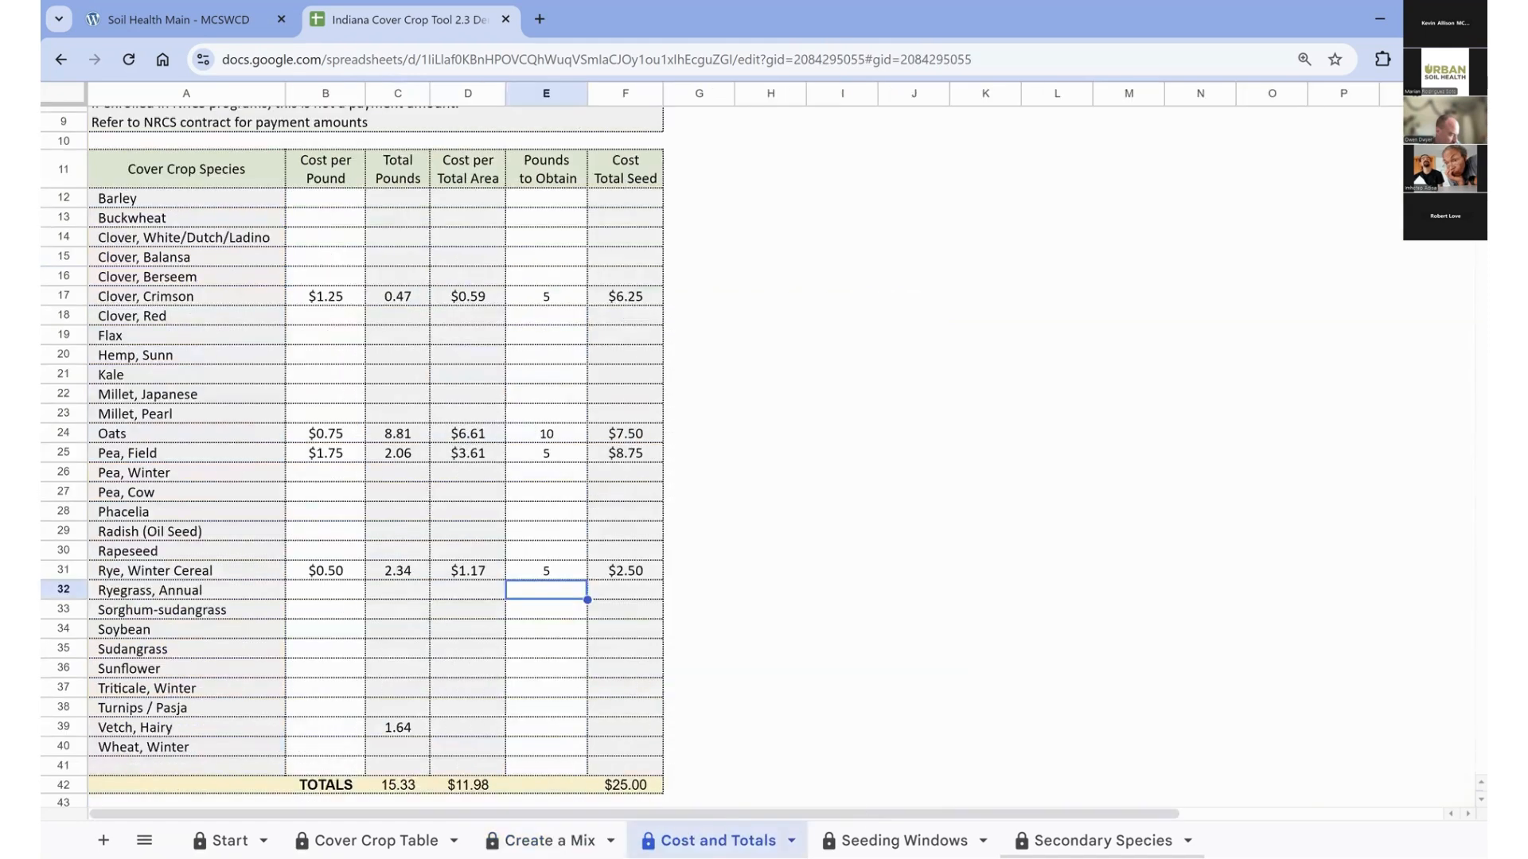
left_click(904, 841)
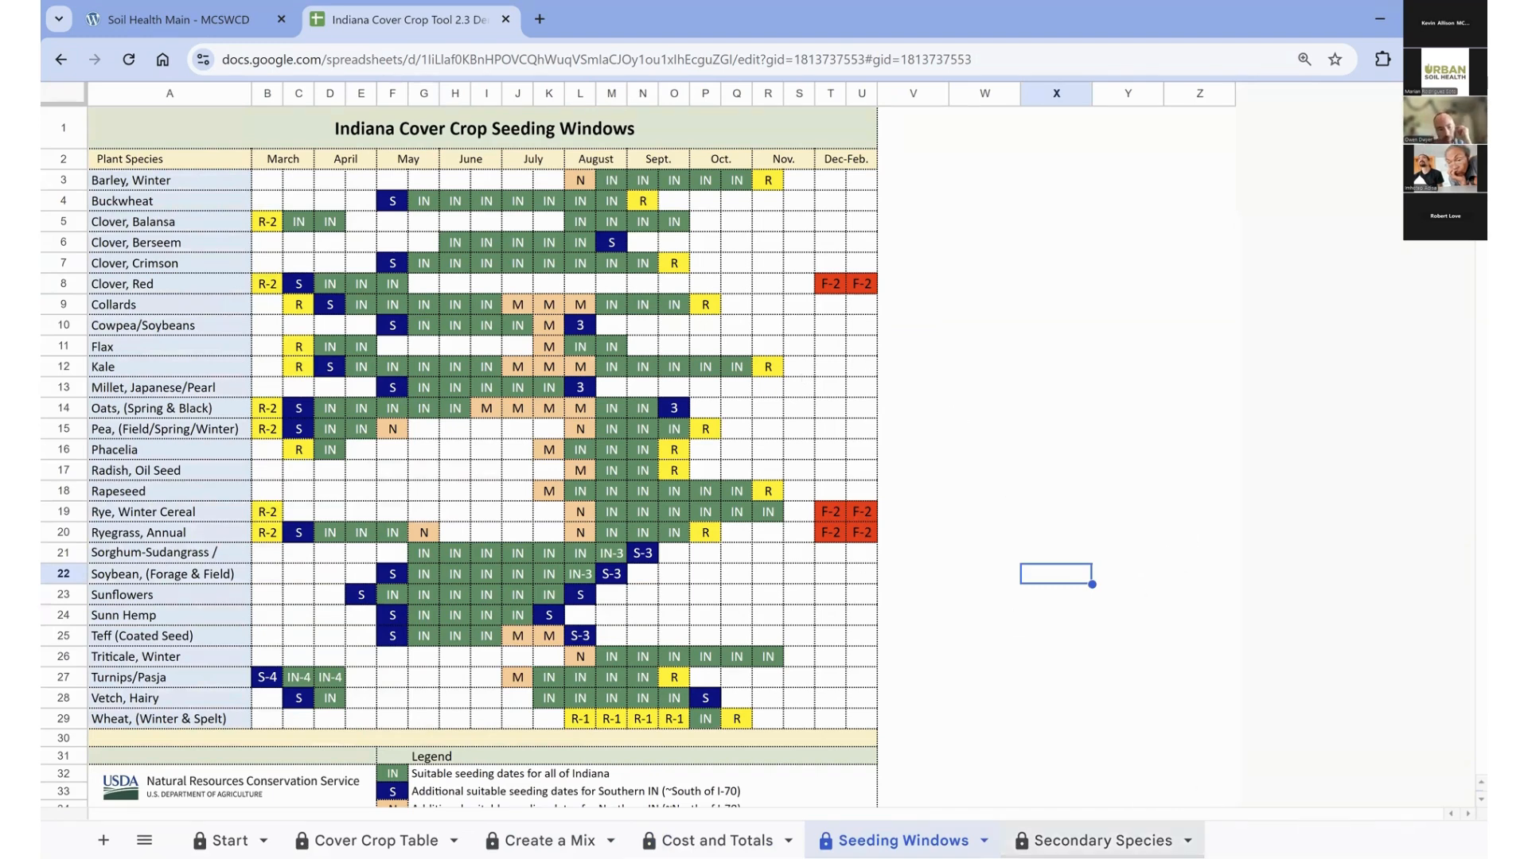
Examine the Secondary Species sheet, including the USDA-NRCS requirements for Sweet Clover, Mustards and Perennial Ryegrass.
left_click(1101, 841)
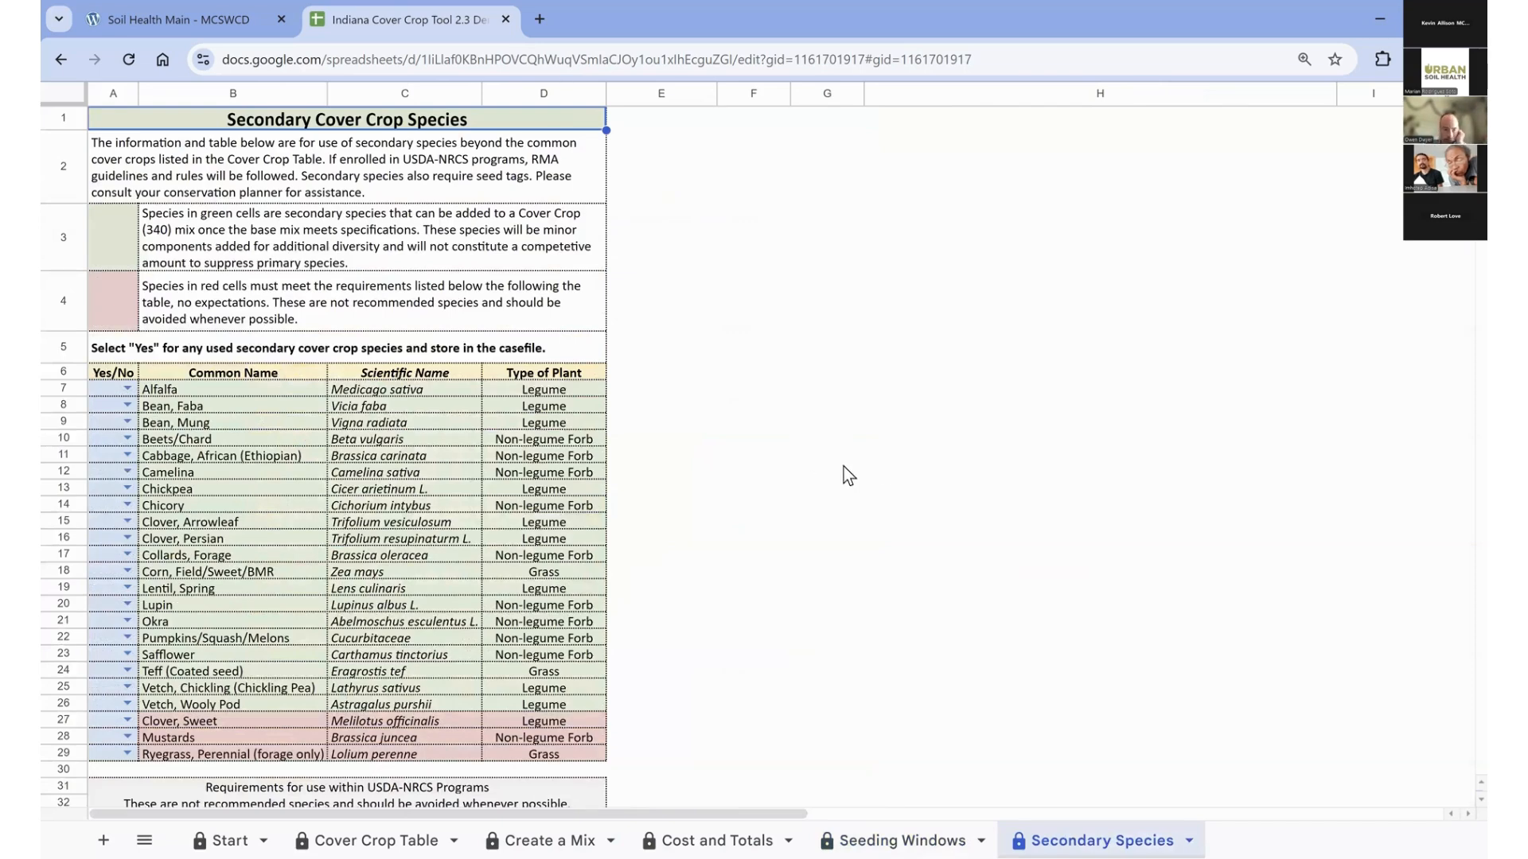
key("ctrl+plus")
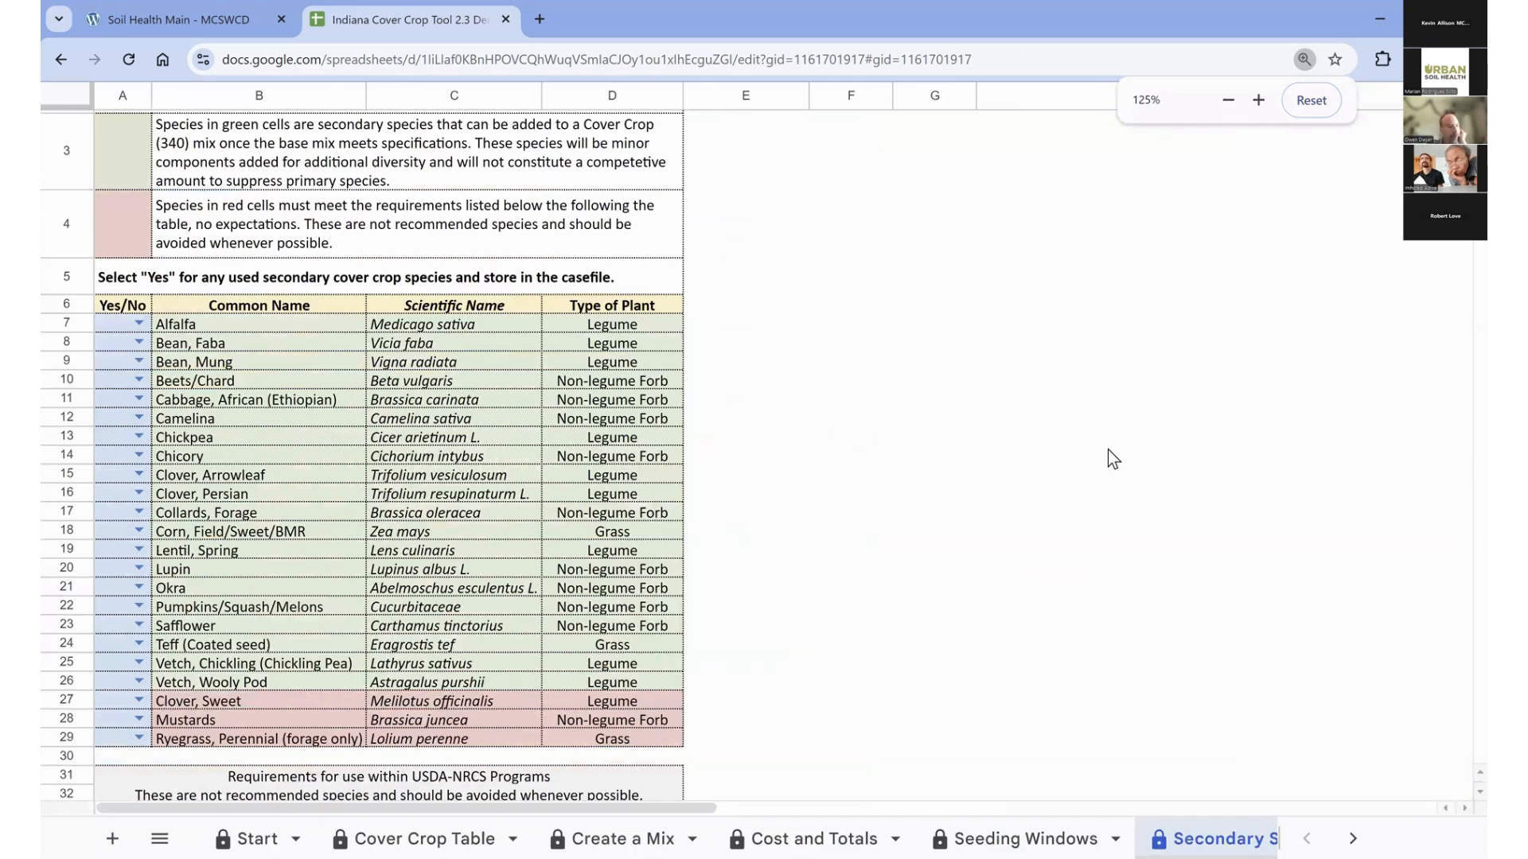
key("ctrl+plus")
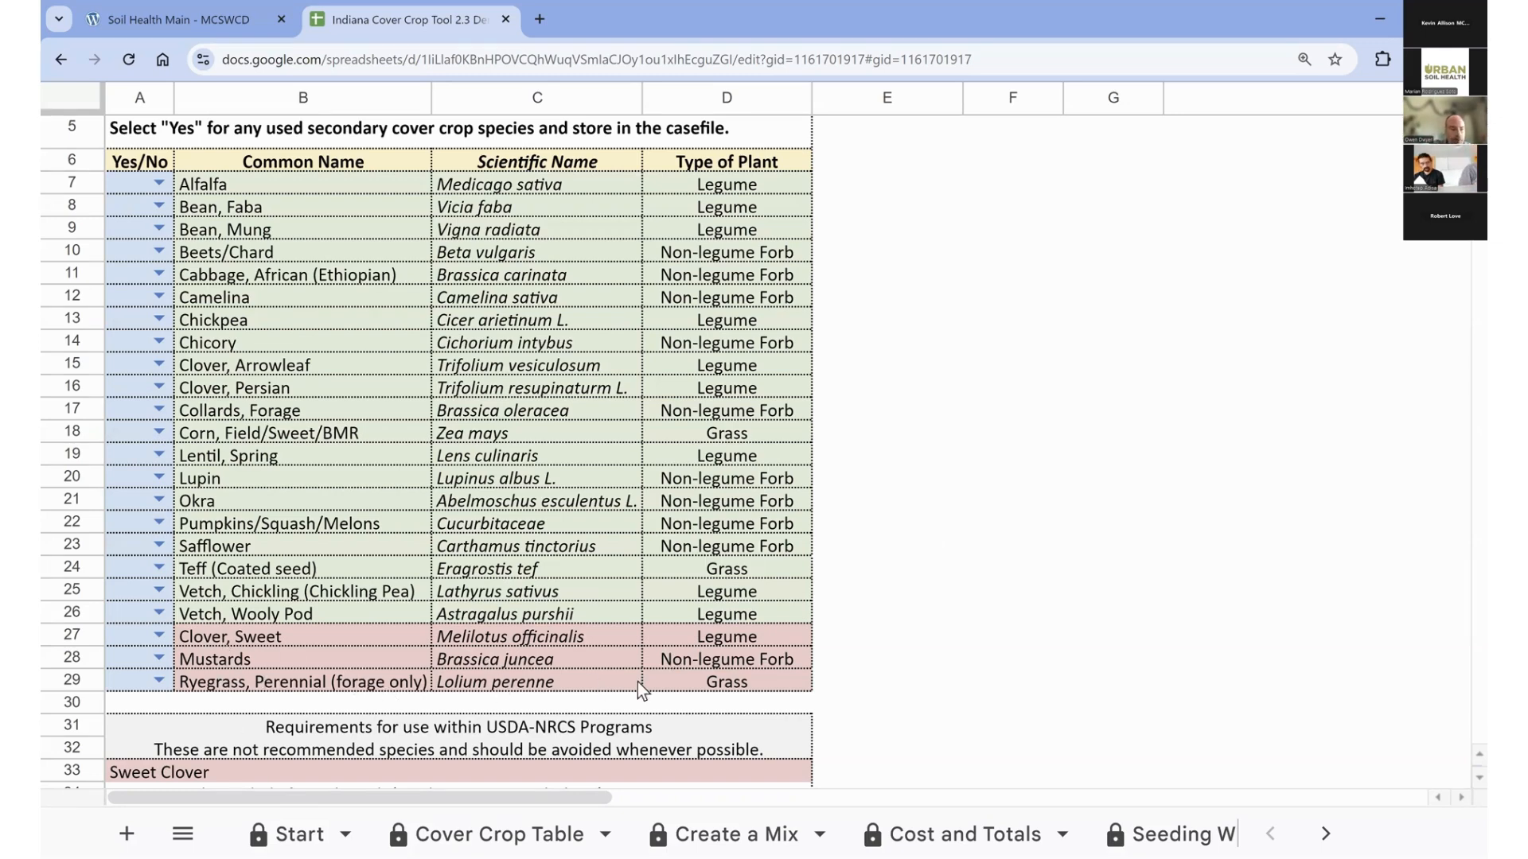
left_click(801, 685)
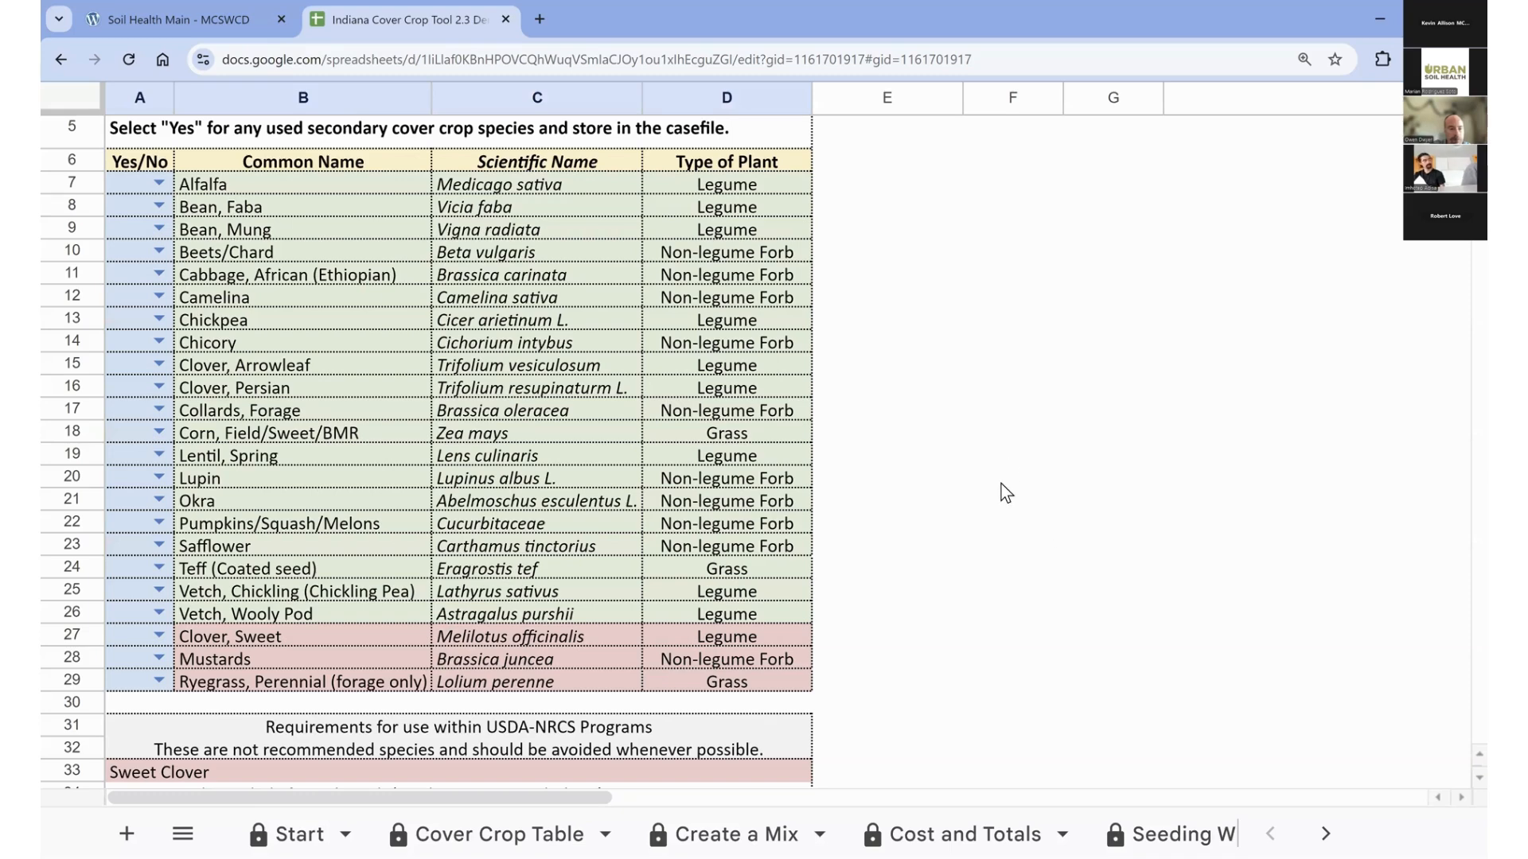
scroll(1006, 511, "down", 3)
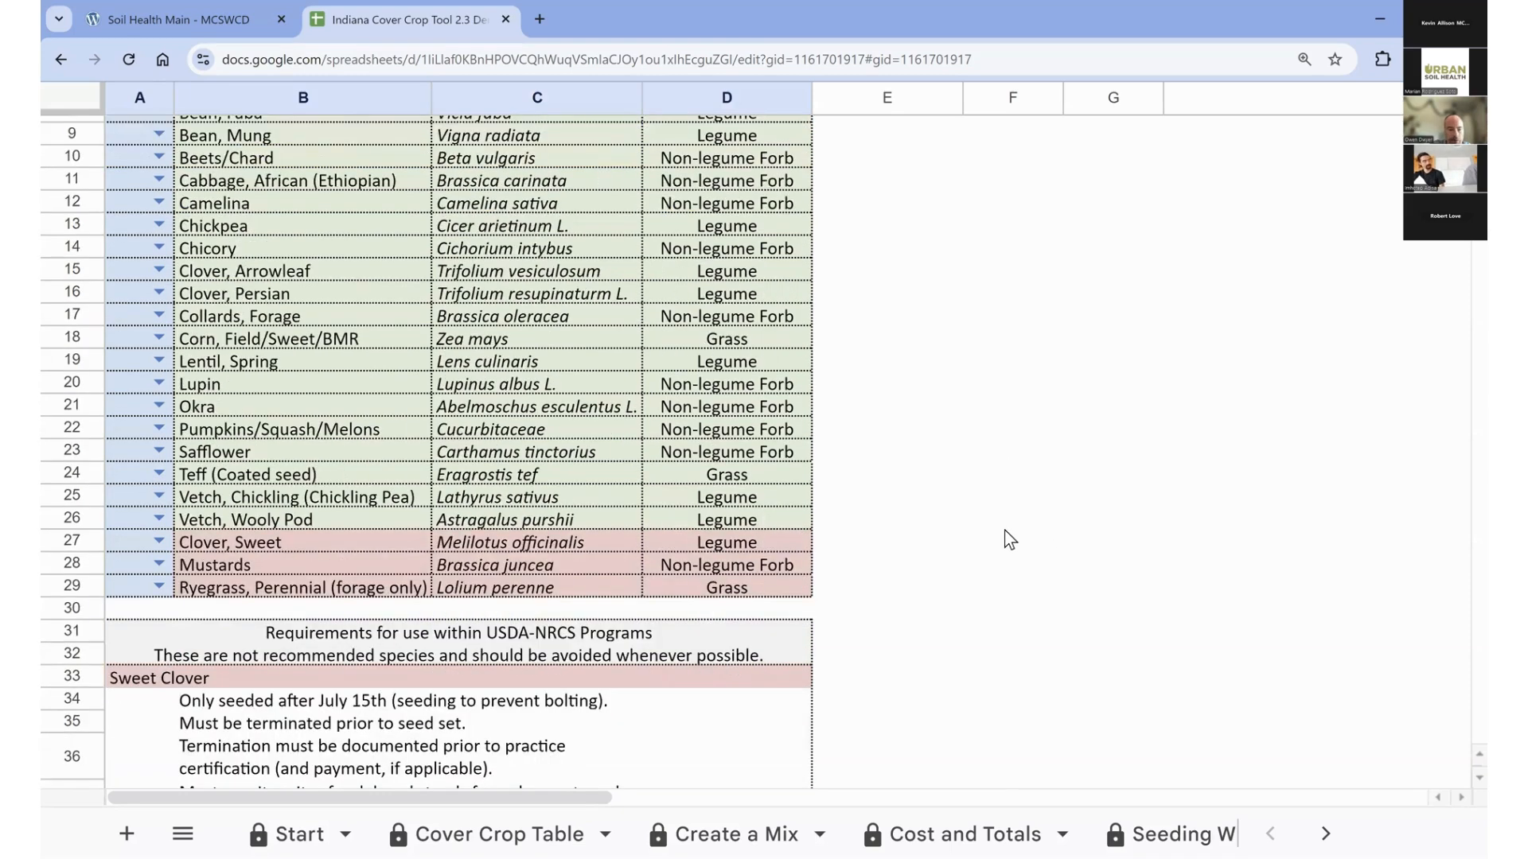
scroll(629, 532, "down", 3)
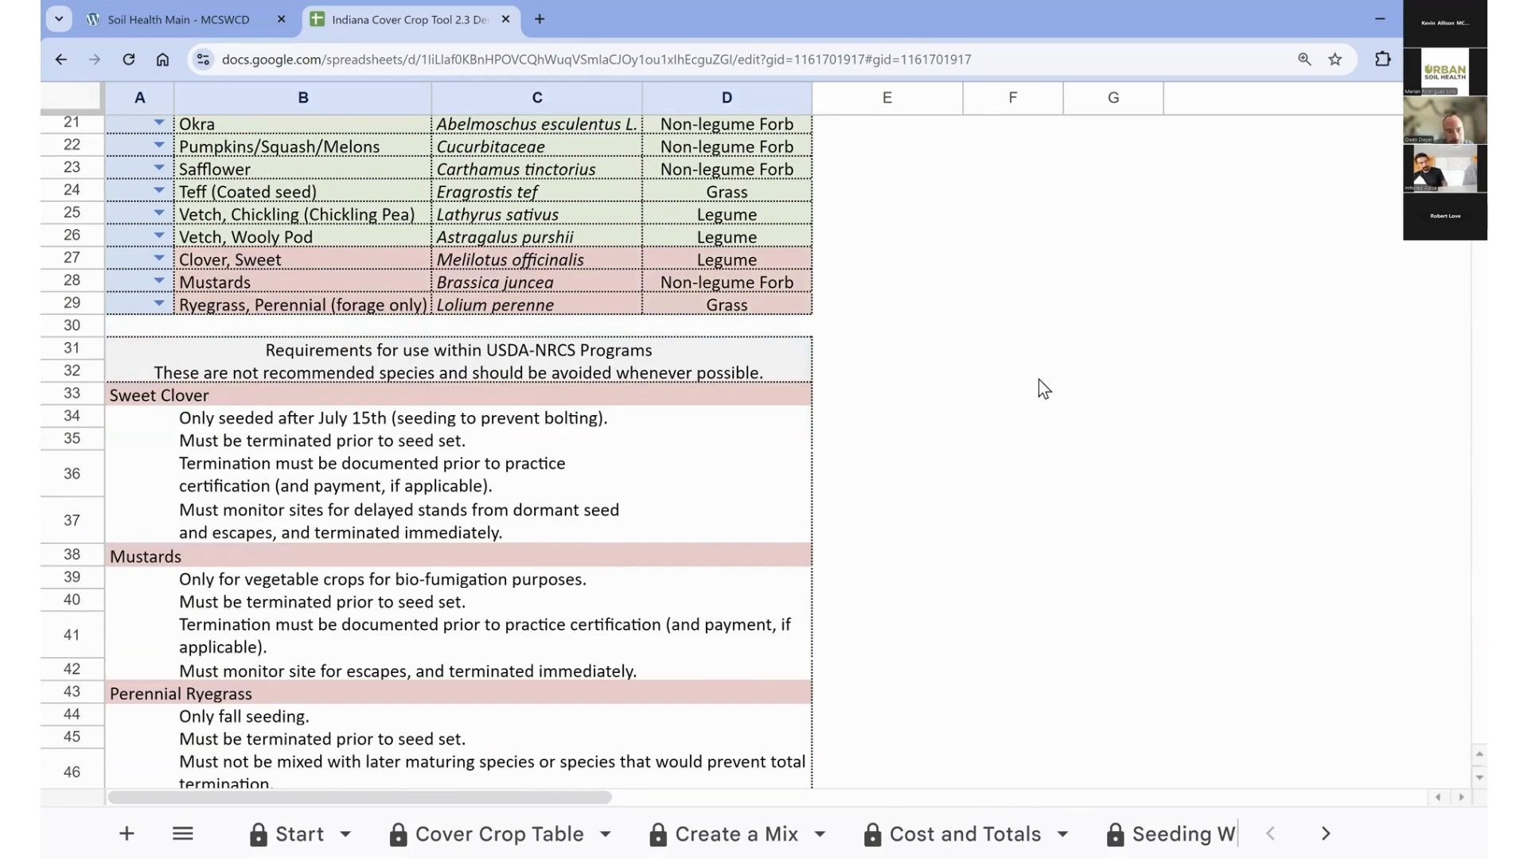
scroll(1052, 373, "down", 2)
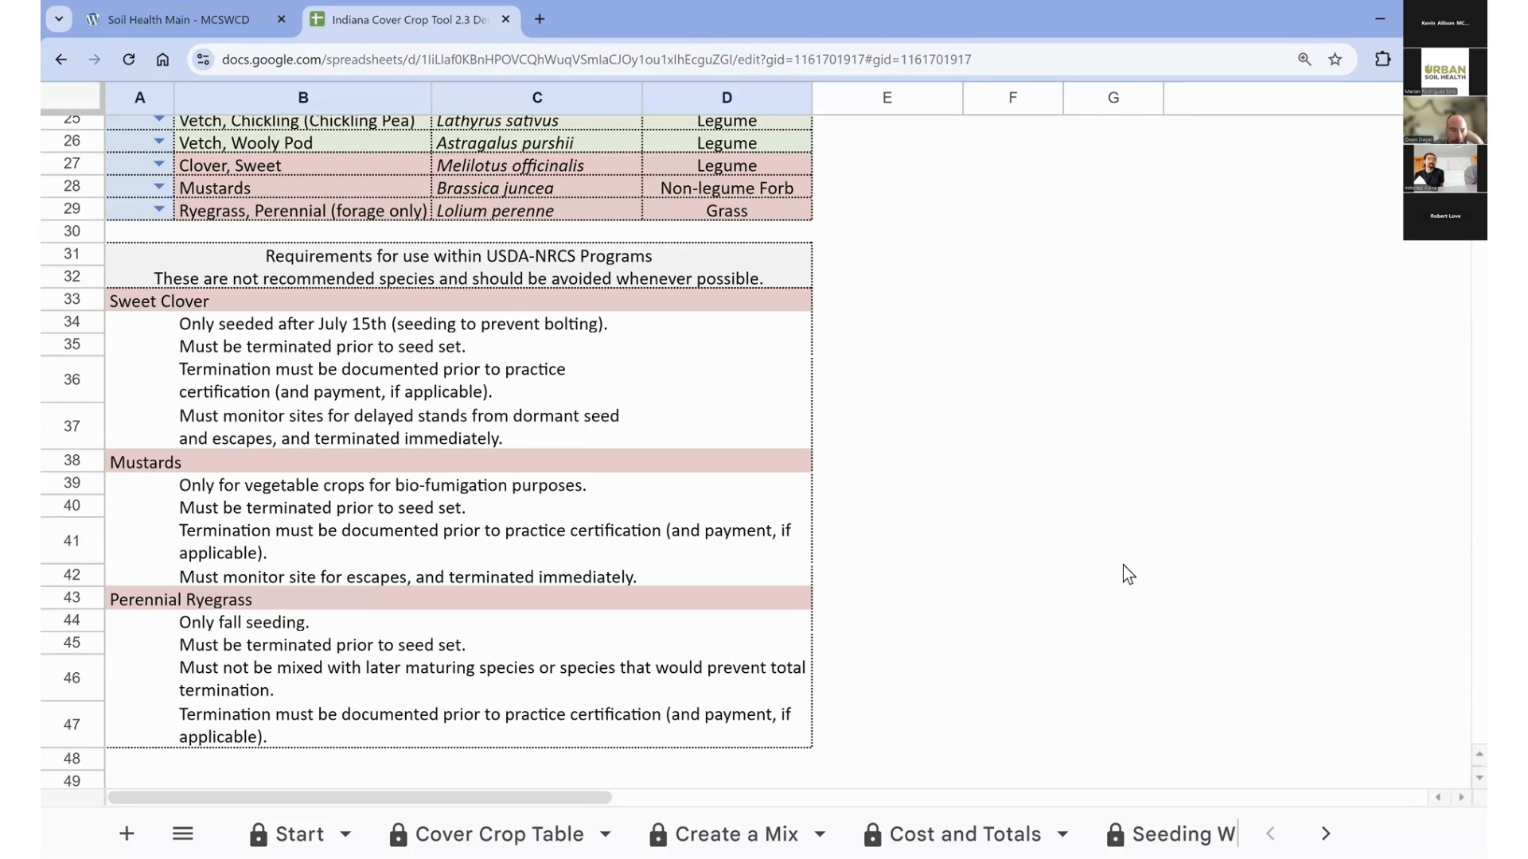
On the Create a Mix sheet, add Clover, Crimson and Vetch, Hairy to Mix 1 below Pea, Field.
left_click(732, 834)
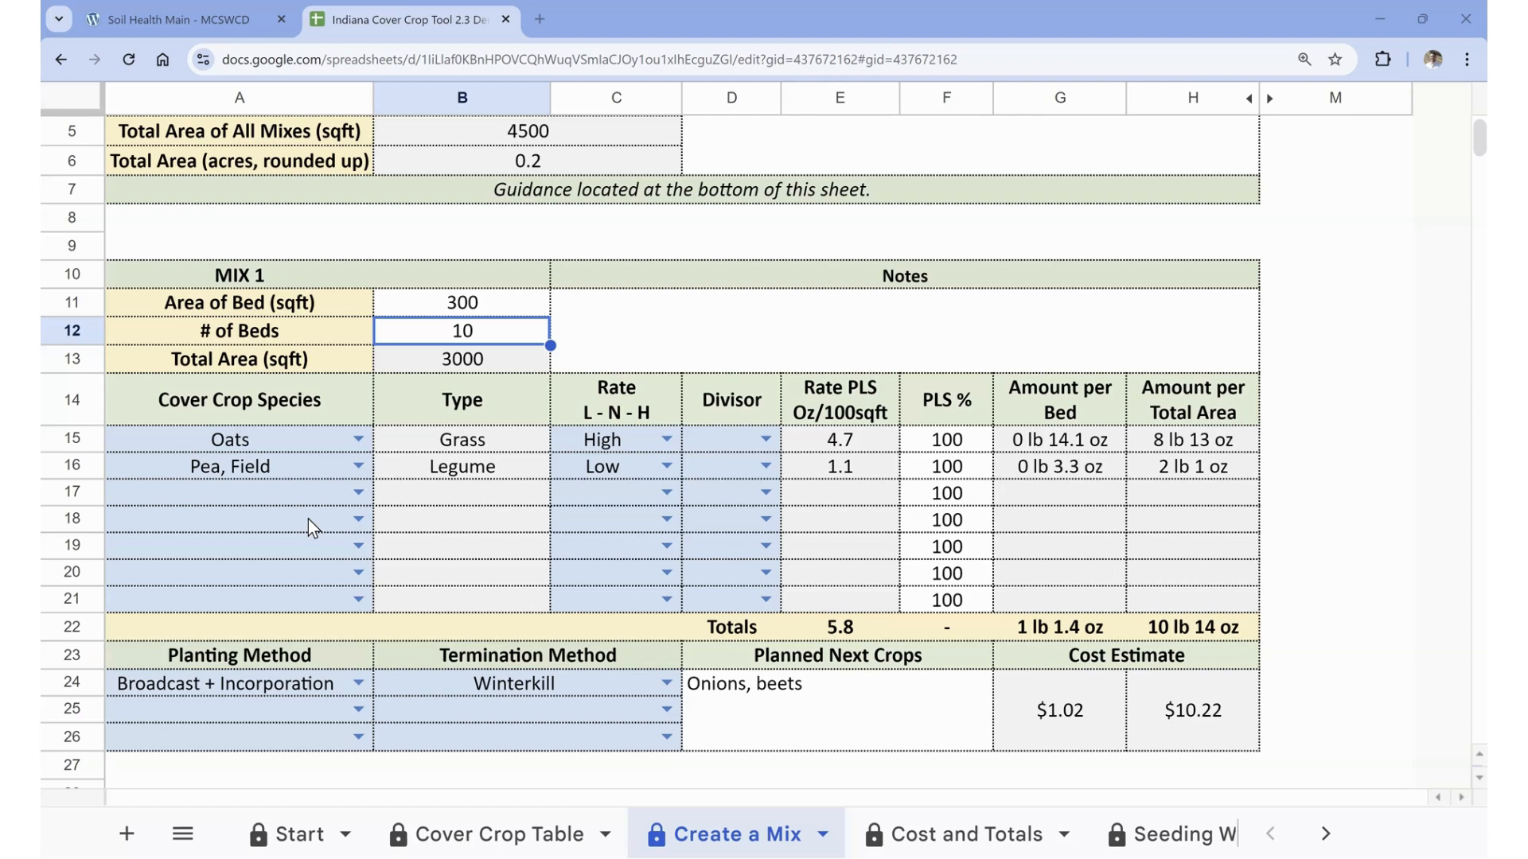
left_click(356, 493)
left_click(177, 728)
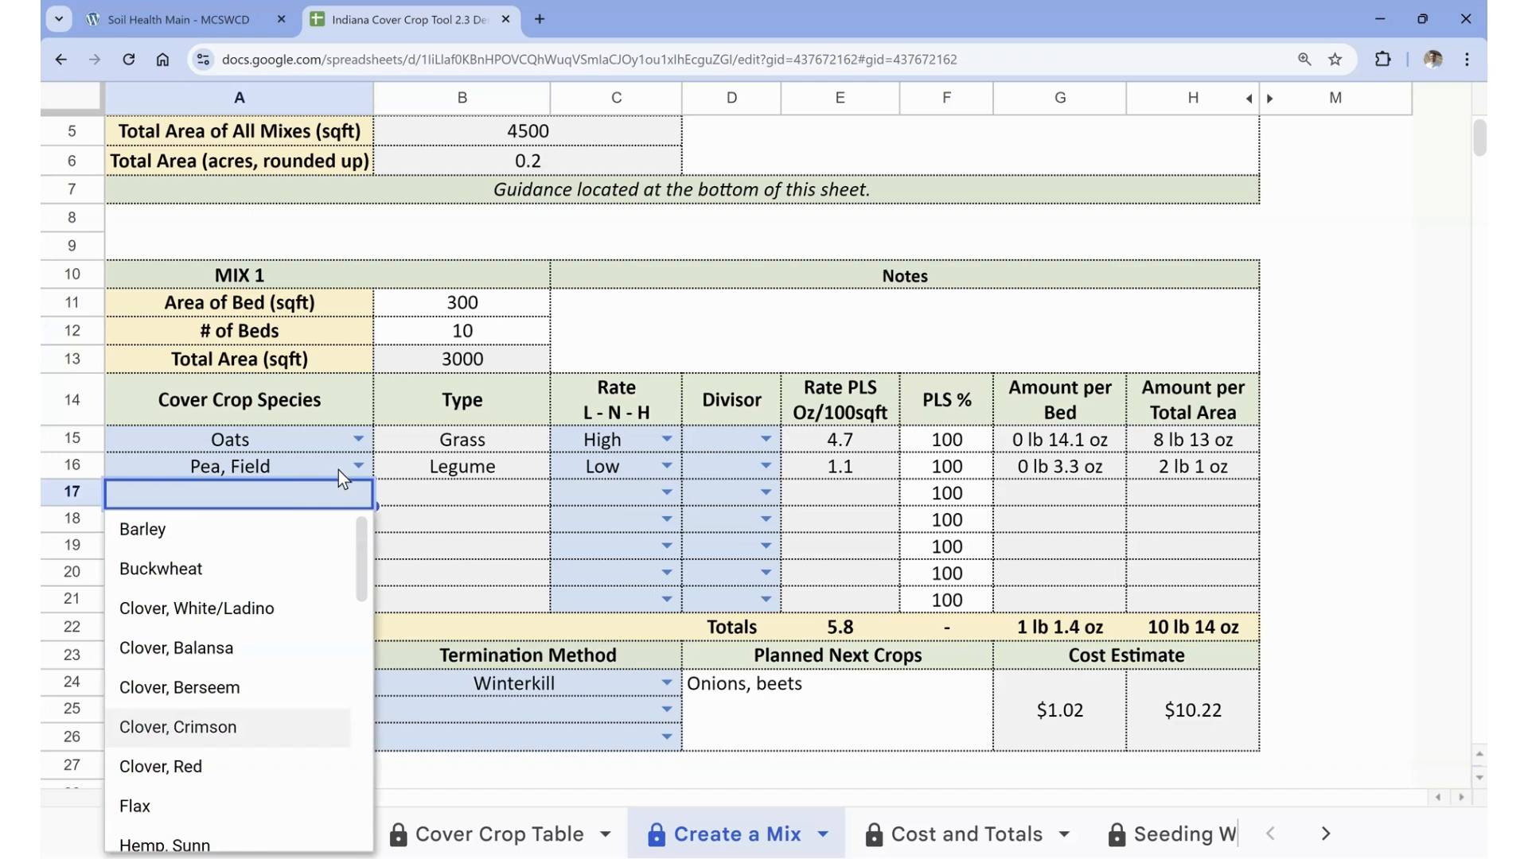
left_click(357, 519)
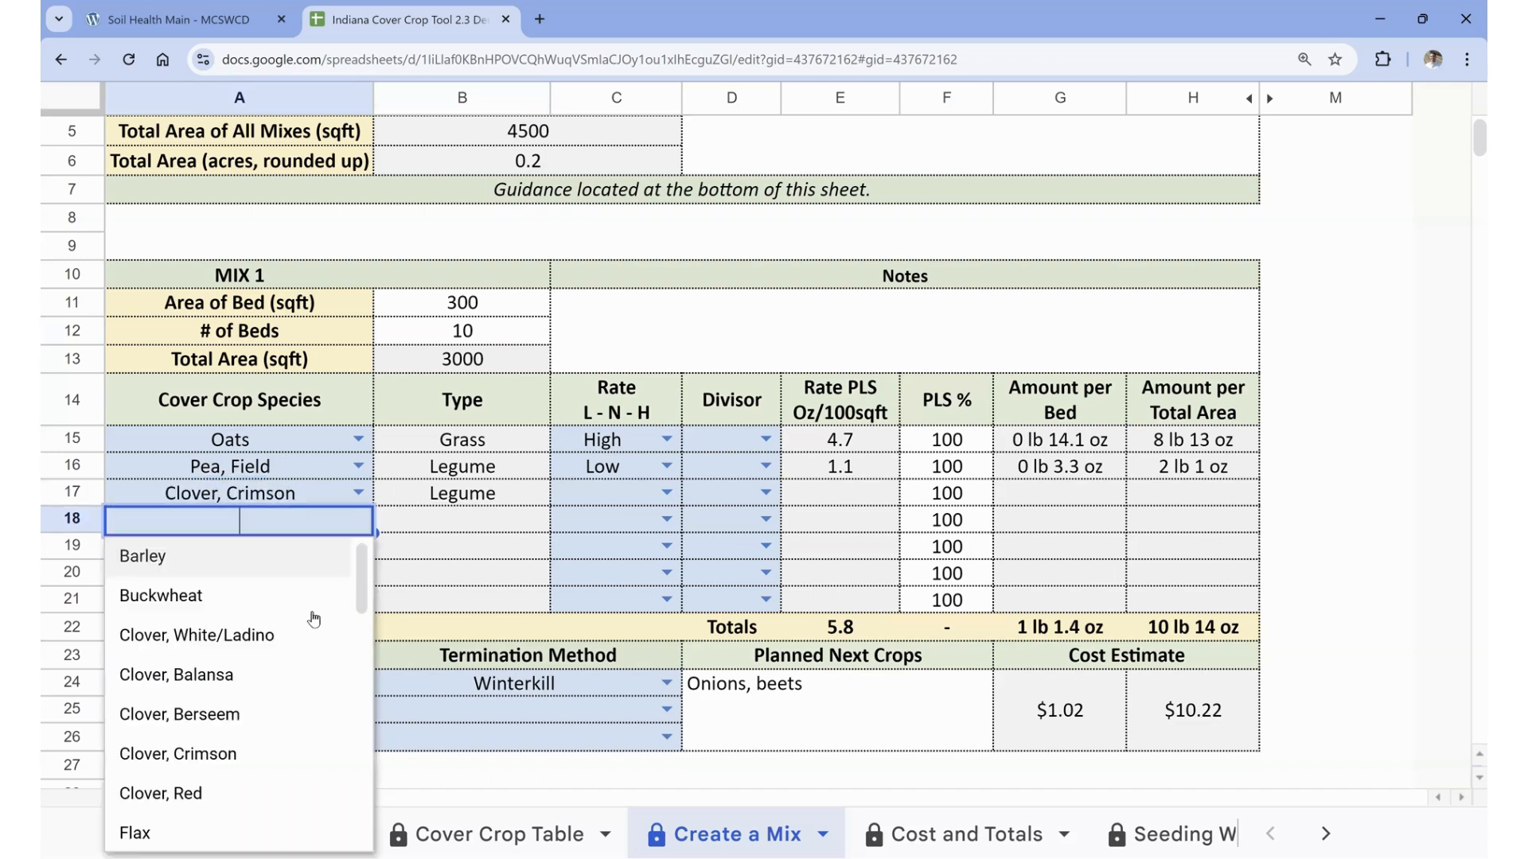
scroll(273, 764, "down", 3)
scroll(178, 744, "down", 3)
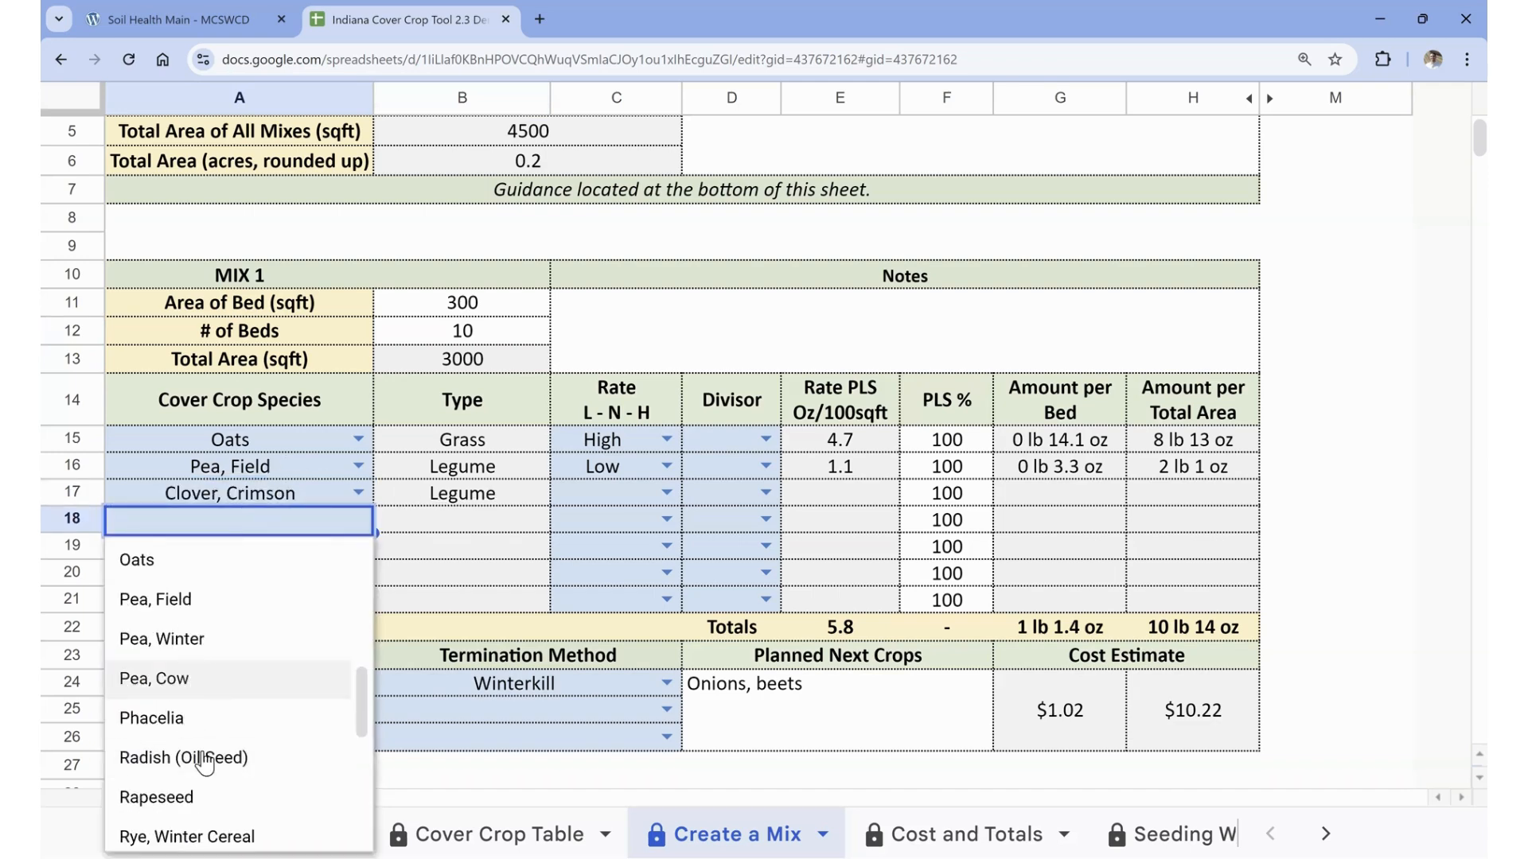
scroll(216, 796, "down", 2)
scroll(220, 799, "down", 3)
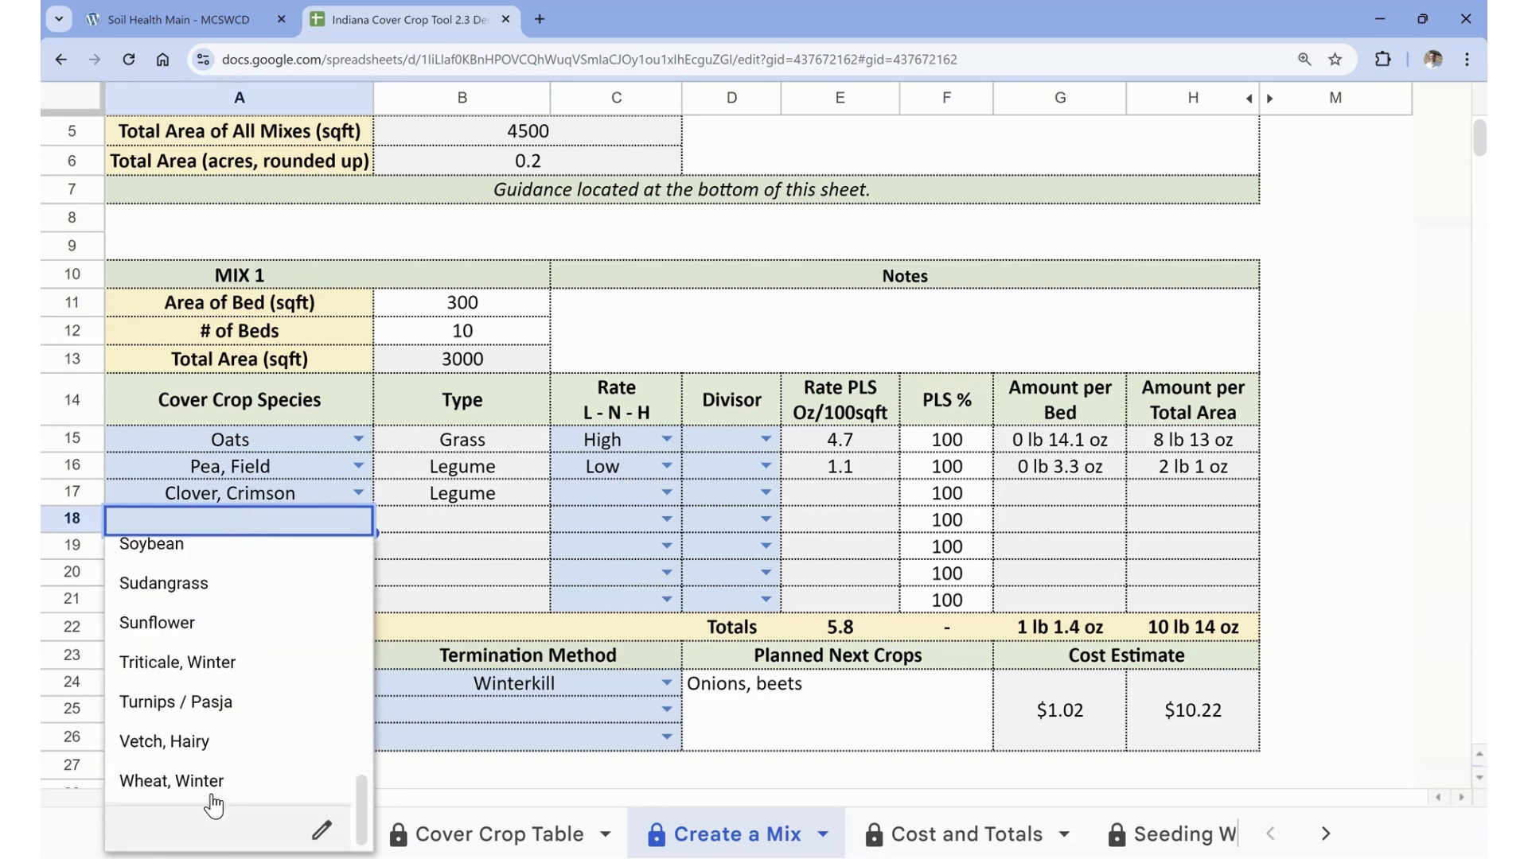
left_click(191, 749)
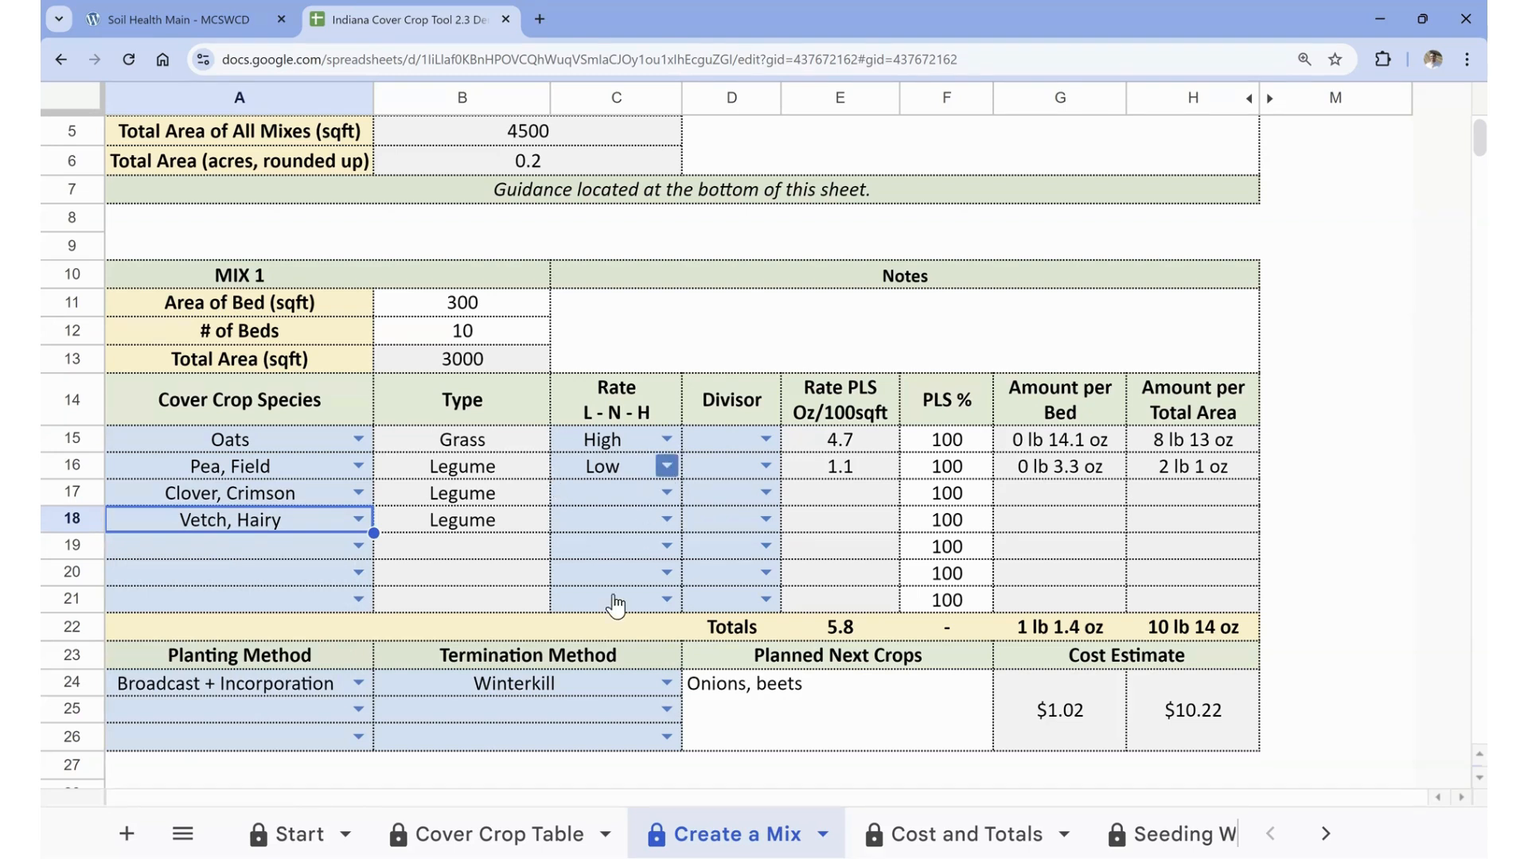
Set the rate of Mix 1's three legumes, Pea, Field; Clover, Crimson; and Vetch, Hairy, to High.
left_click(670, 492)
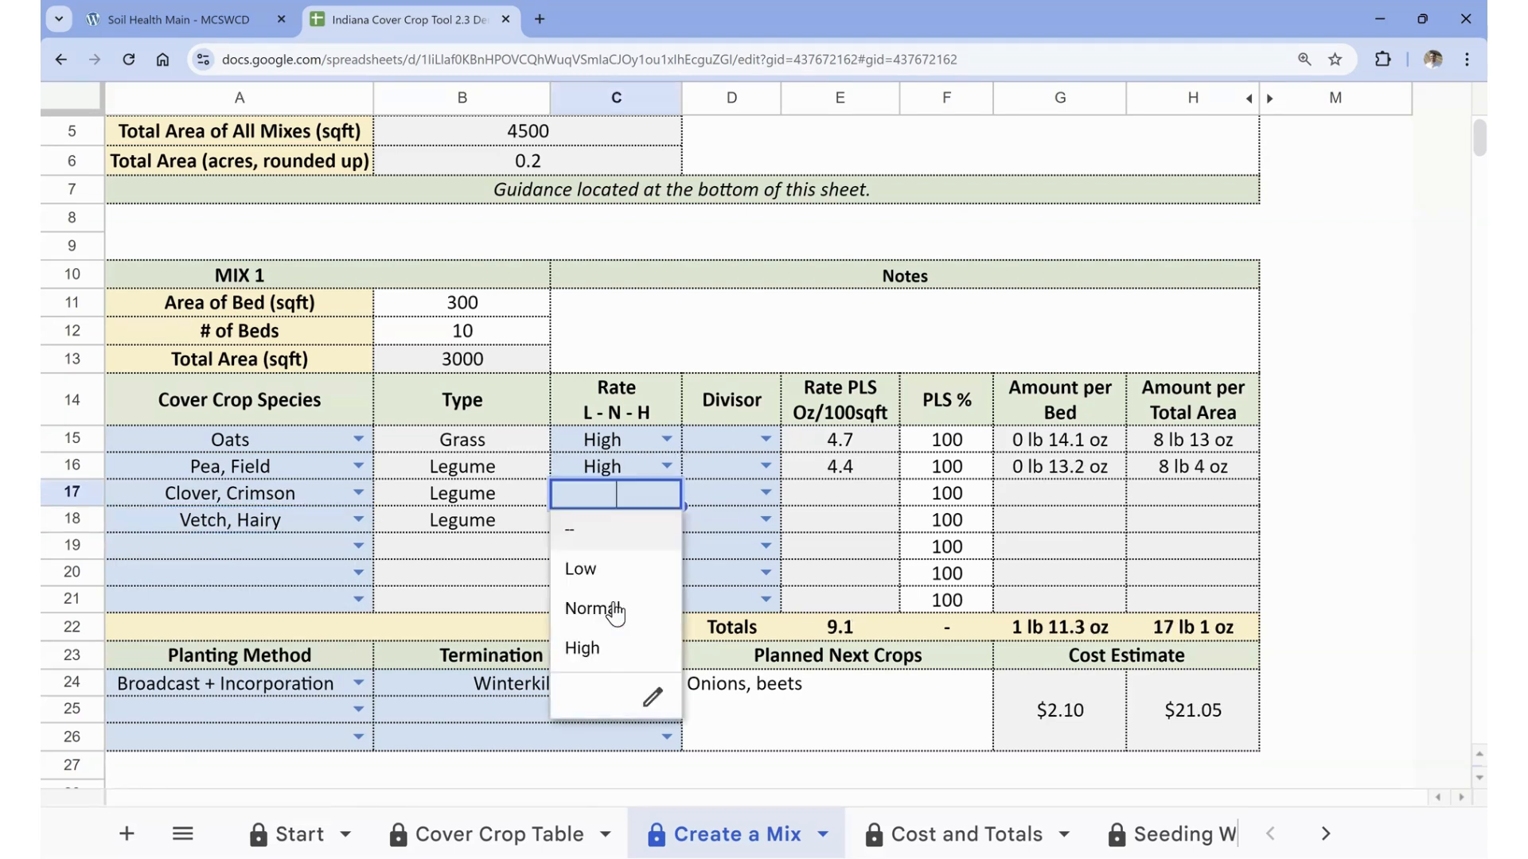
left_click(605, 647)
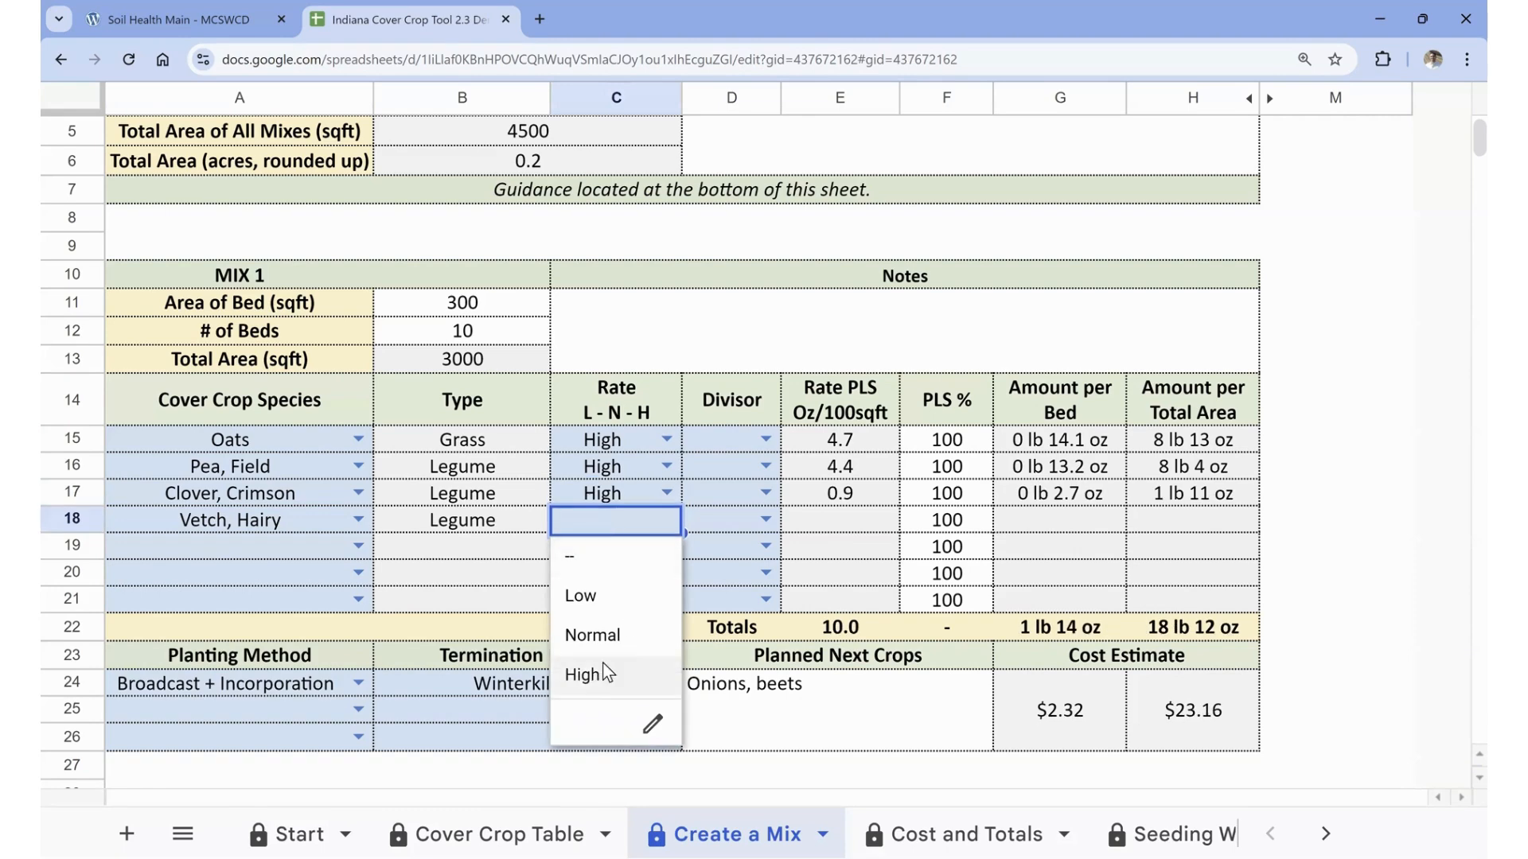
left_click(607, 673)
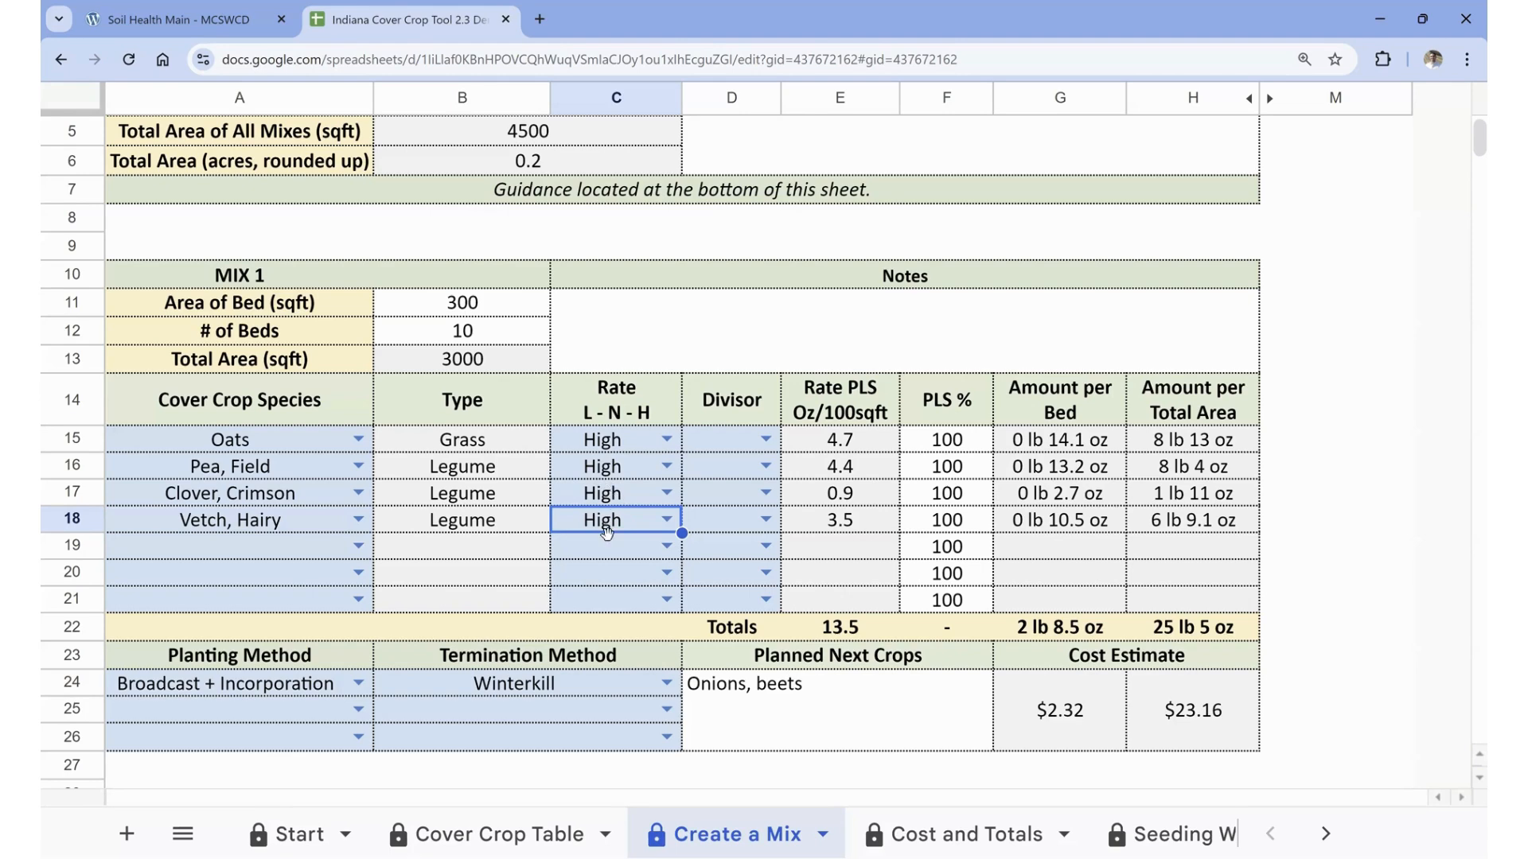
left_click(605, 471)
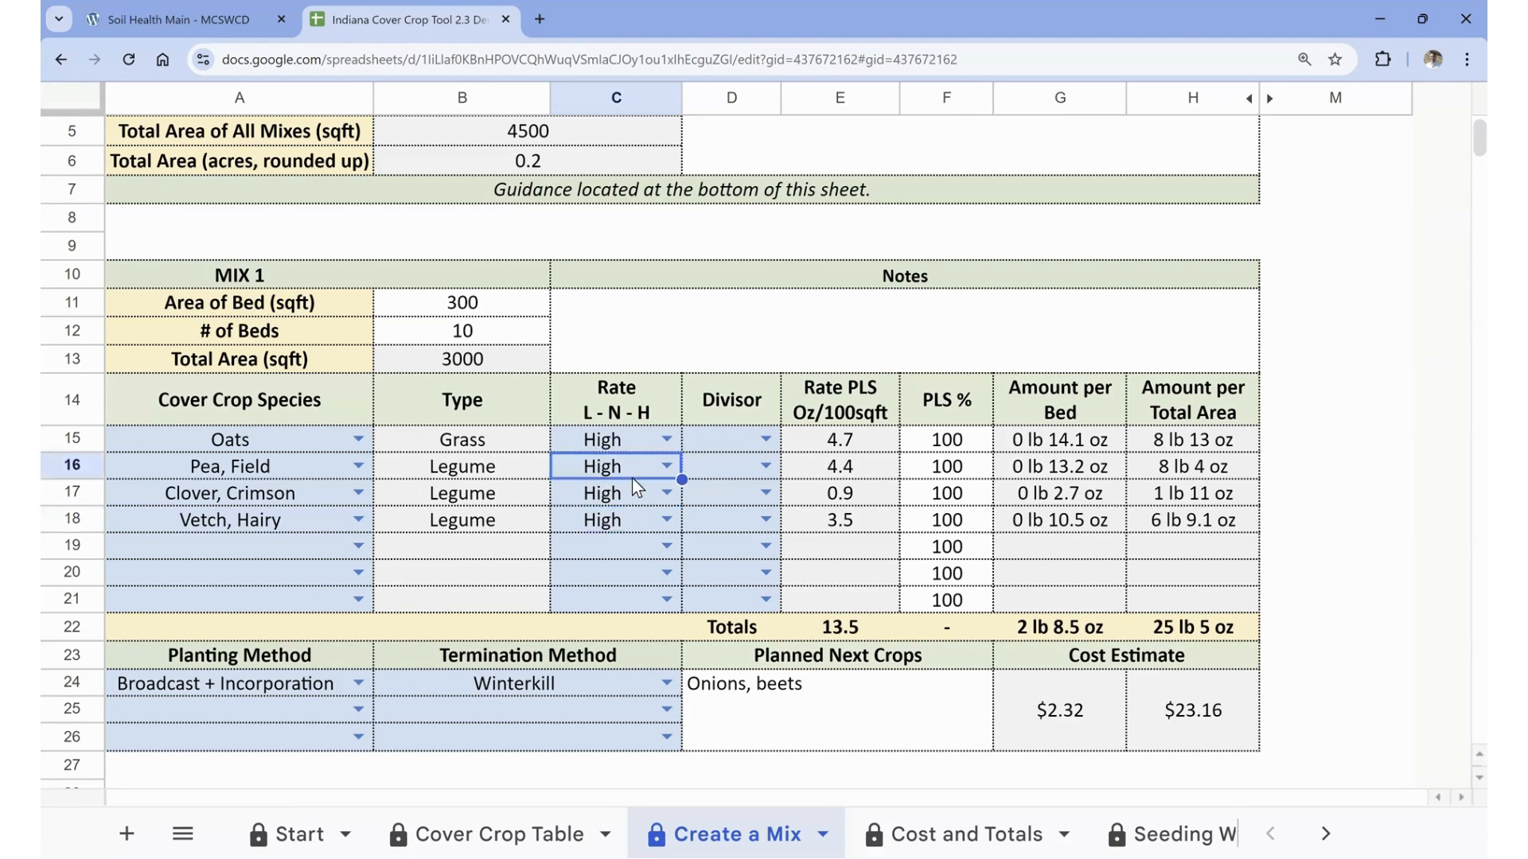
left_click(591, 501)
left_click(599, 523)
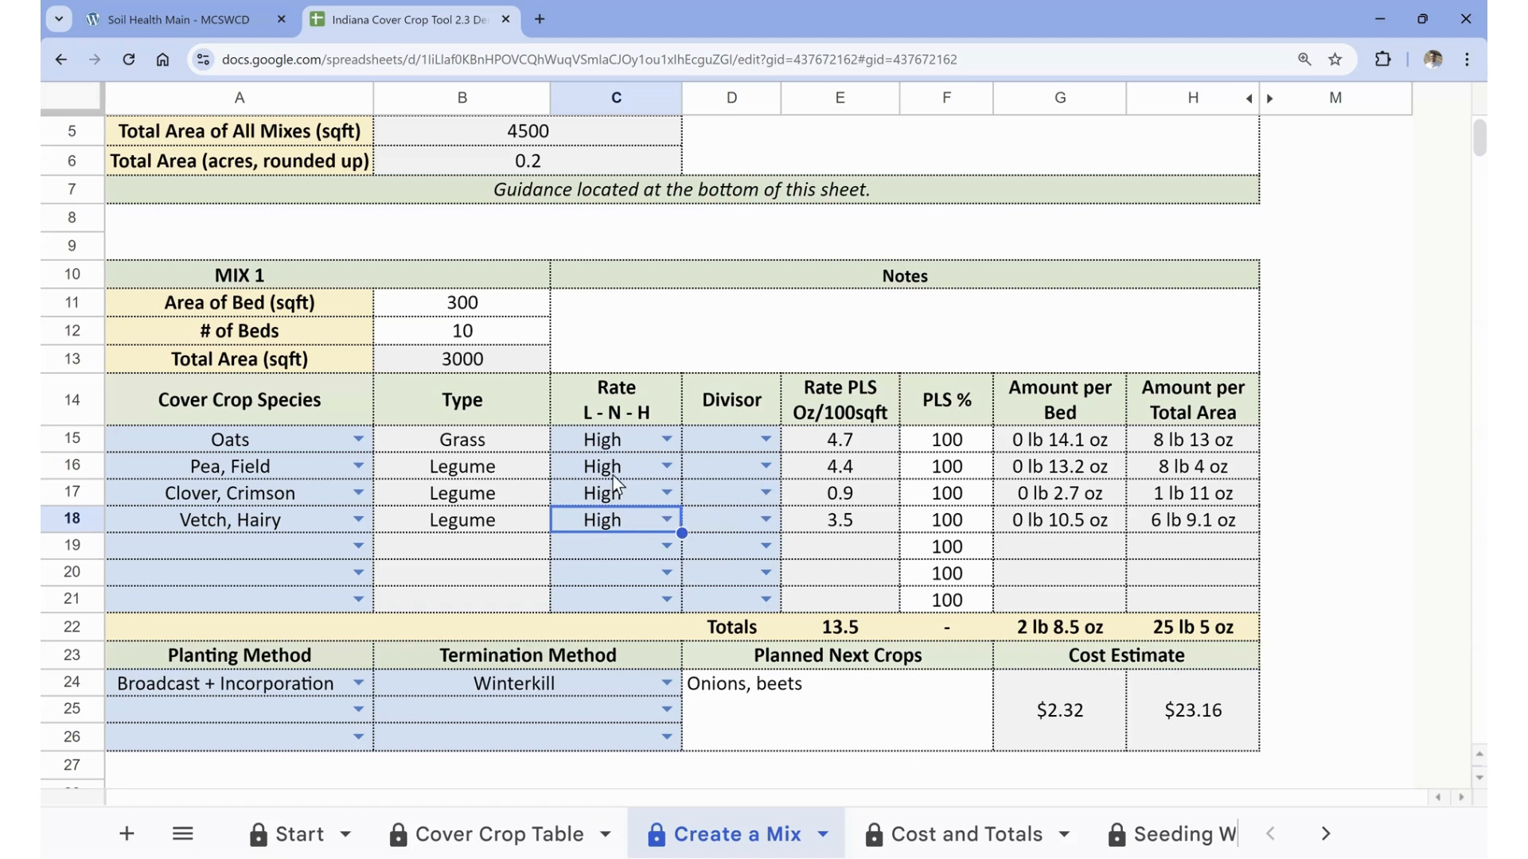
Set the divisor to 3 for Mix 1's Pea, Field; Clover, Crimson; and Vetch, Hairy.
left_click(765, 467)
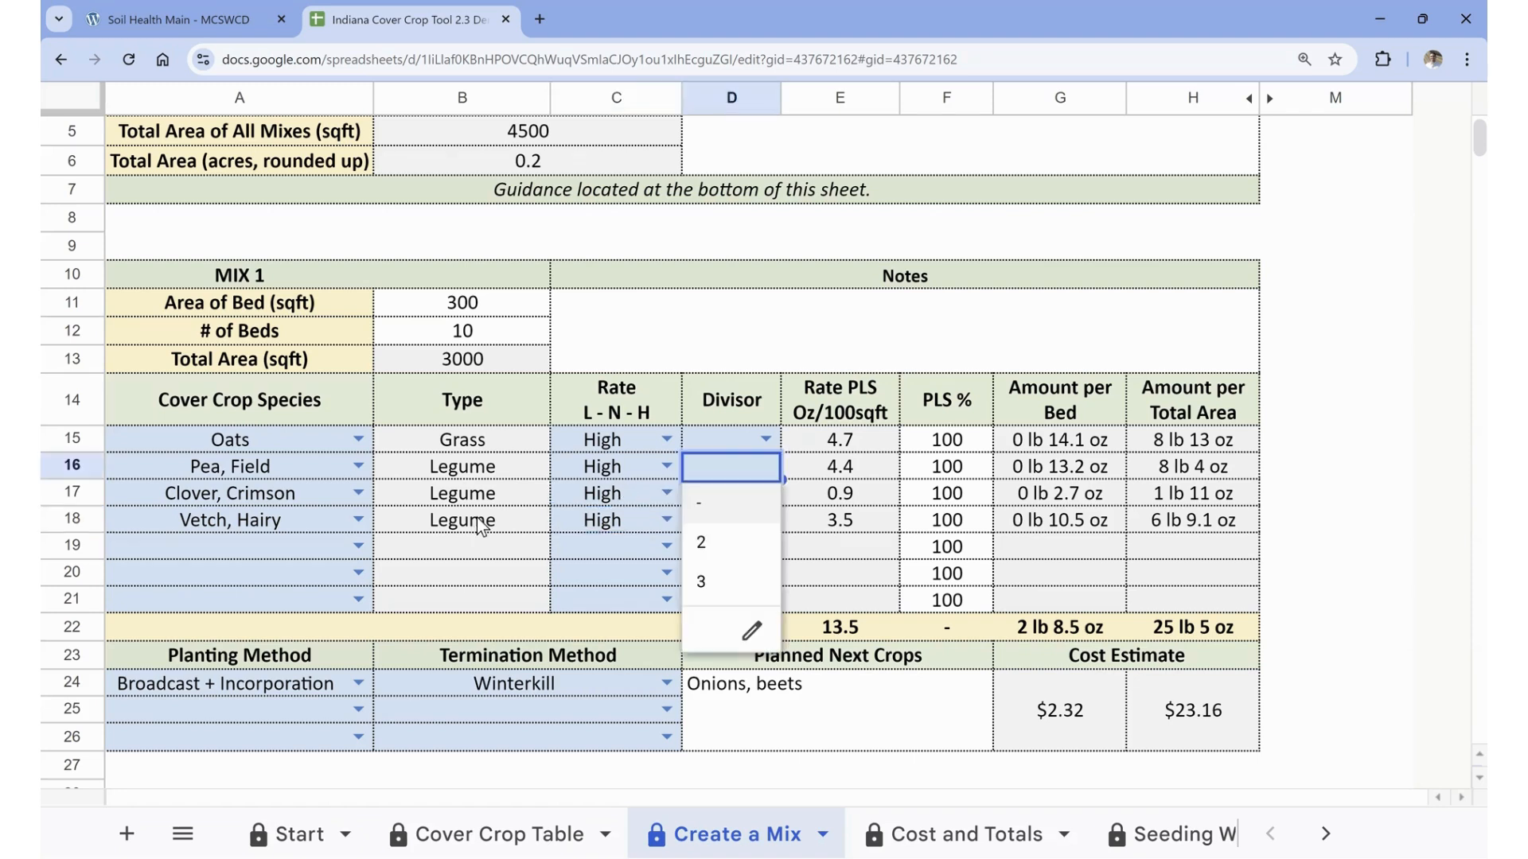
left_click(705, 580)
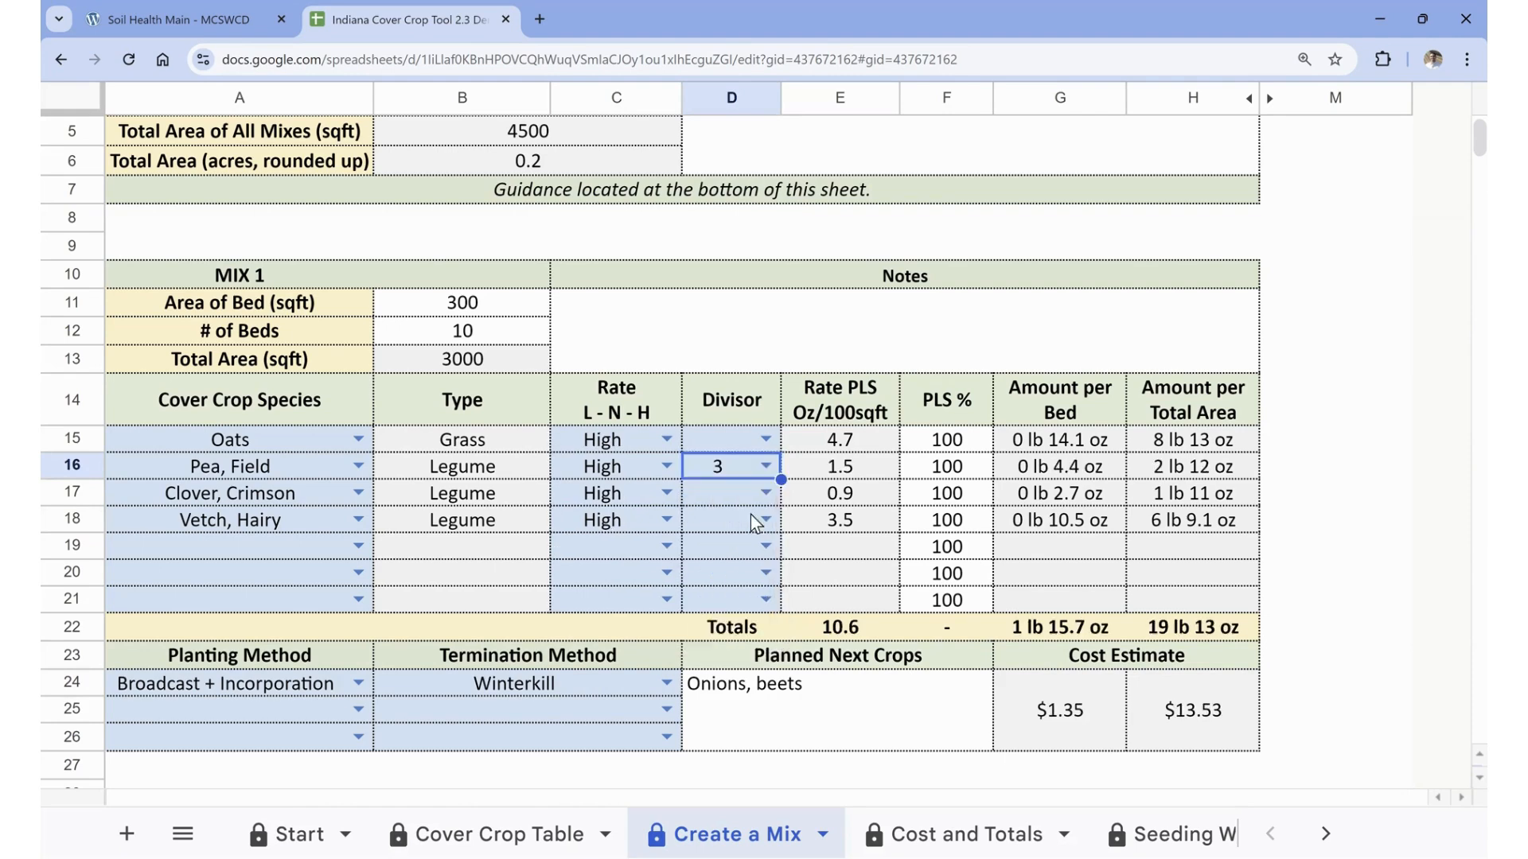
left_click(766, 492)
left_click(726, 607)
left_click(765, 520)
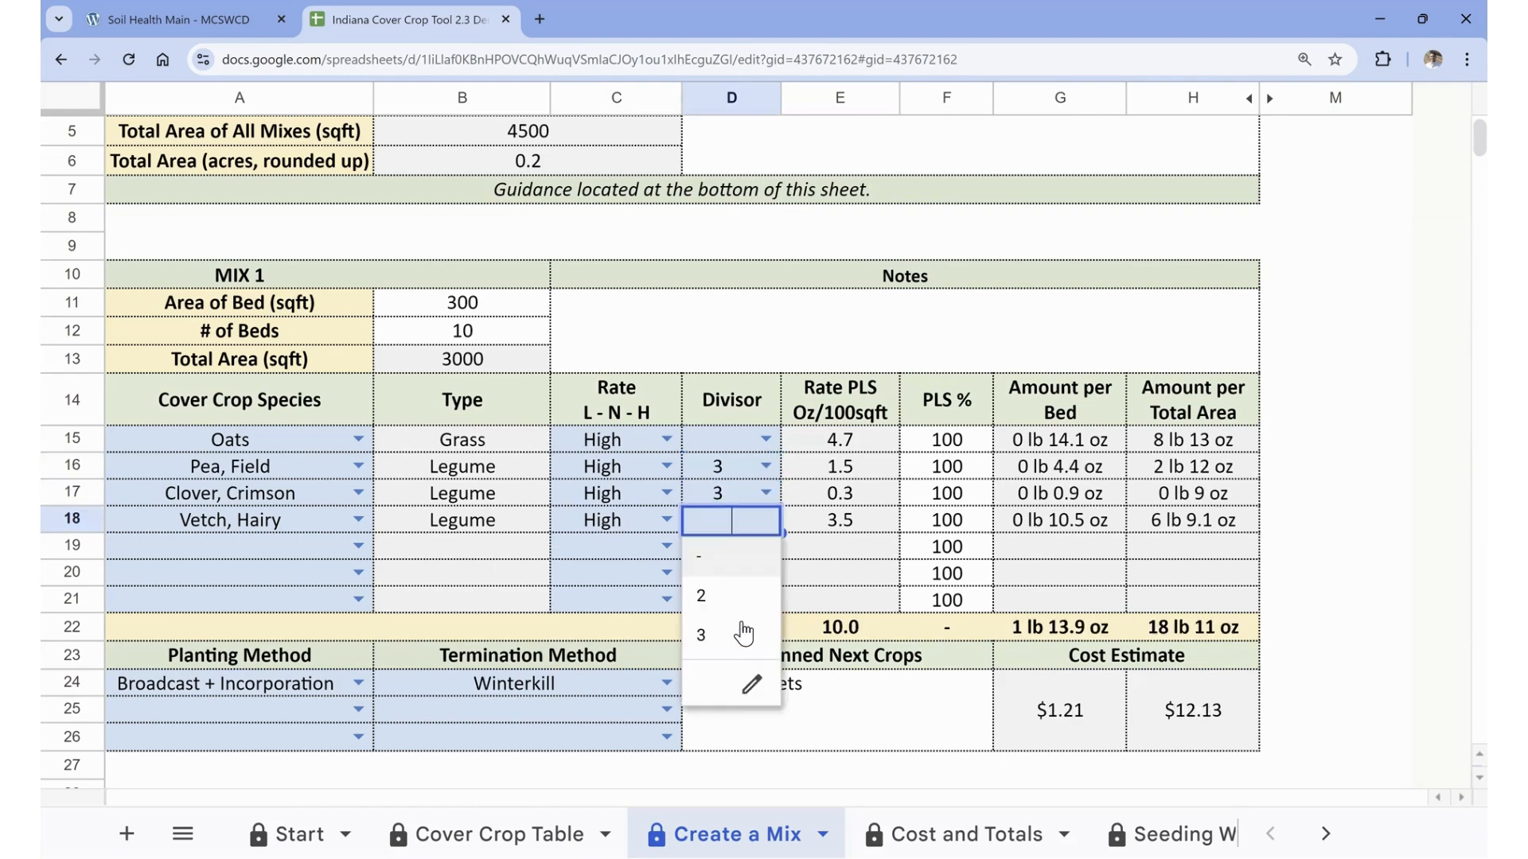
left_click(736, 635)
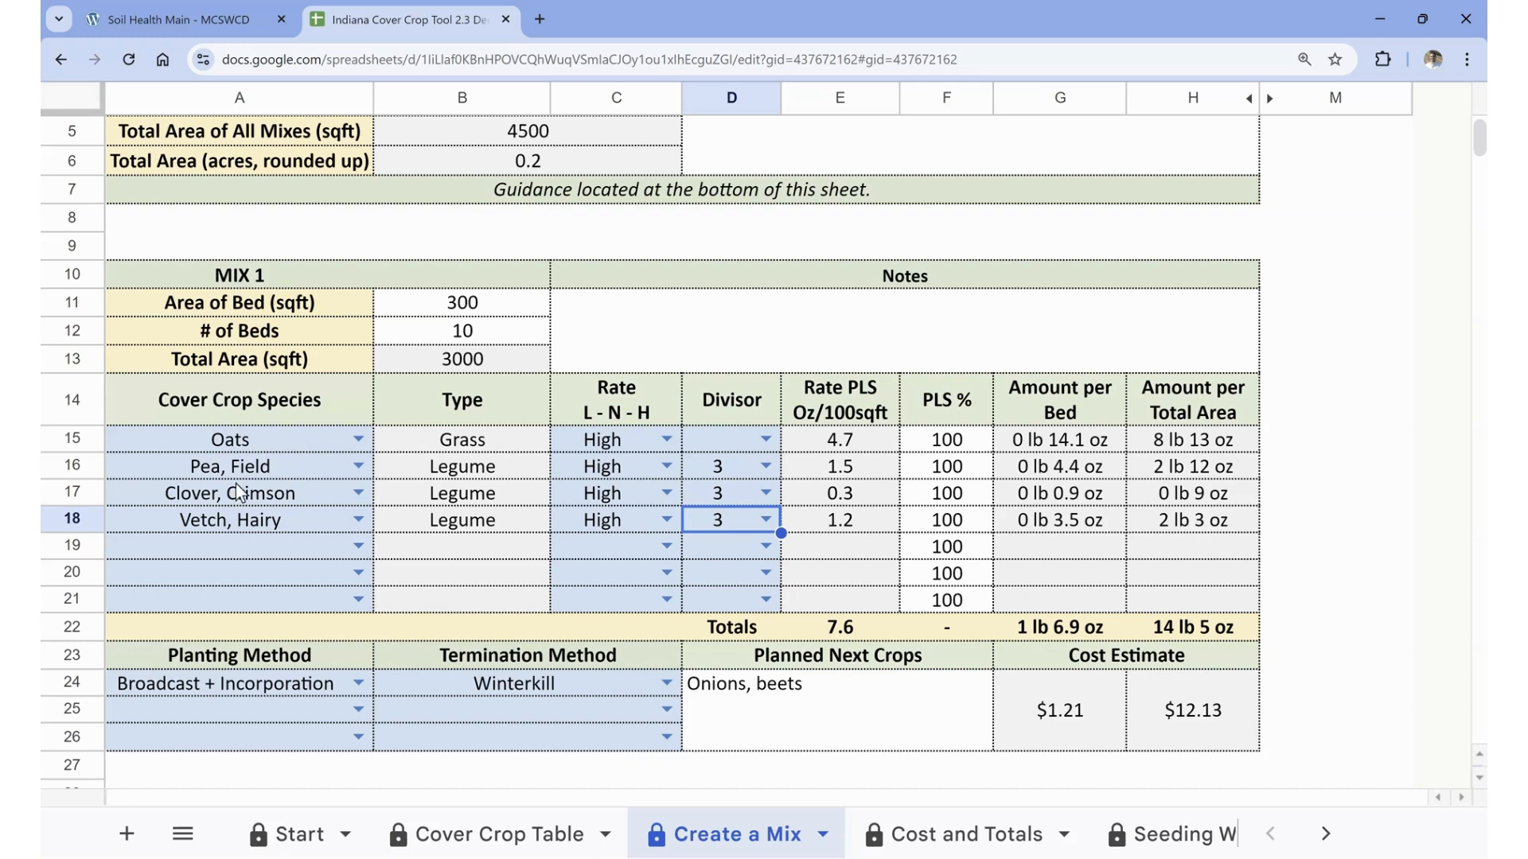
left_click(252, 521)
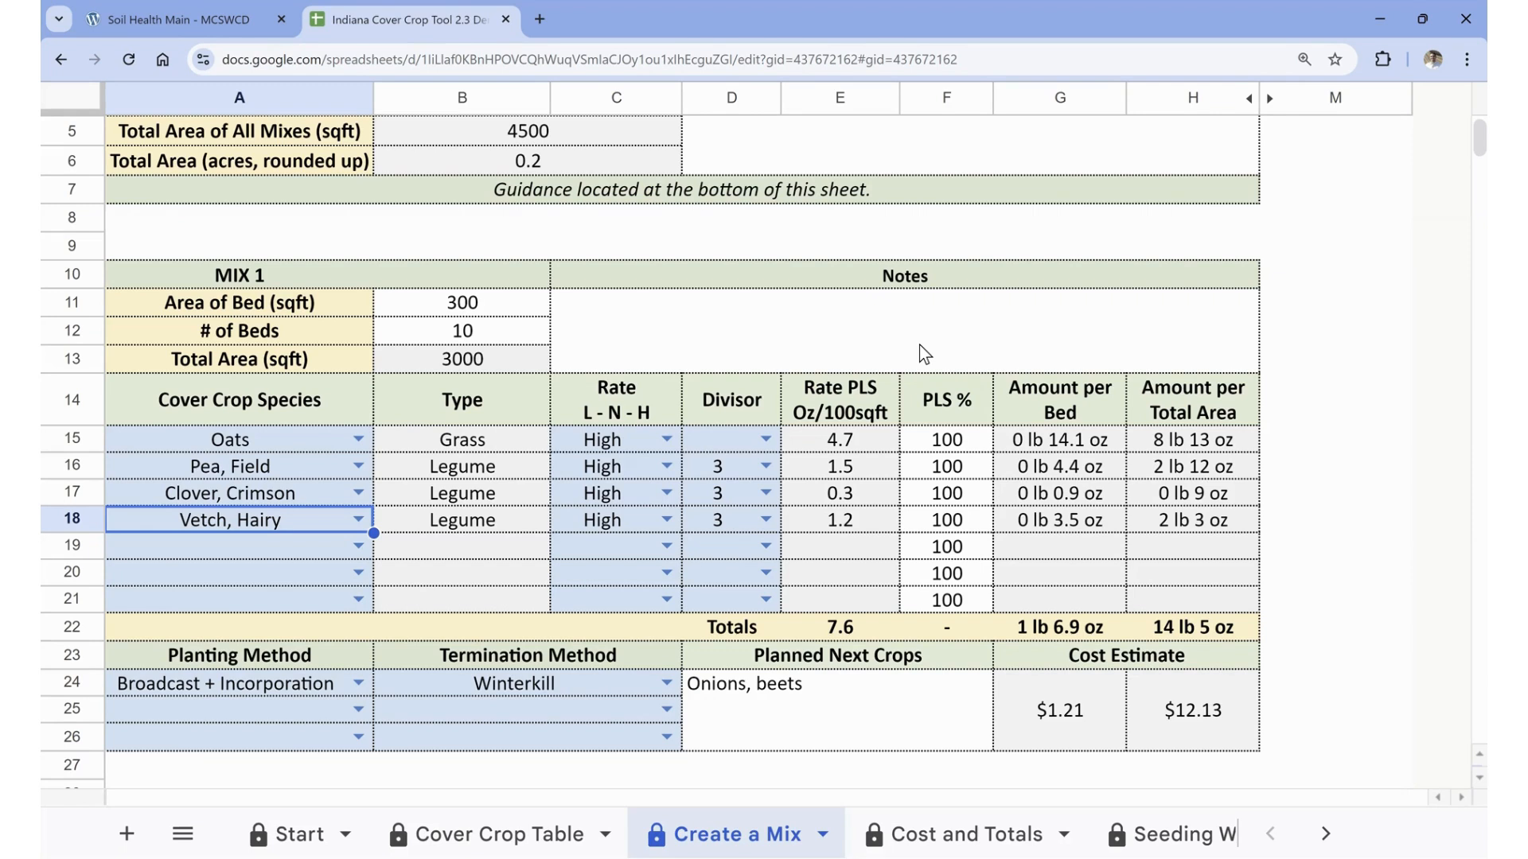
Switch to the MCSWCD Soil Health page and look over its list of Cover Crops resources.
left_click(198, 11)
scroll(795, 501, "down", 1)
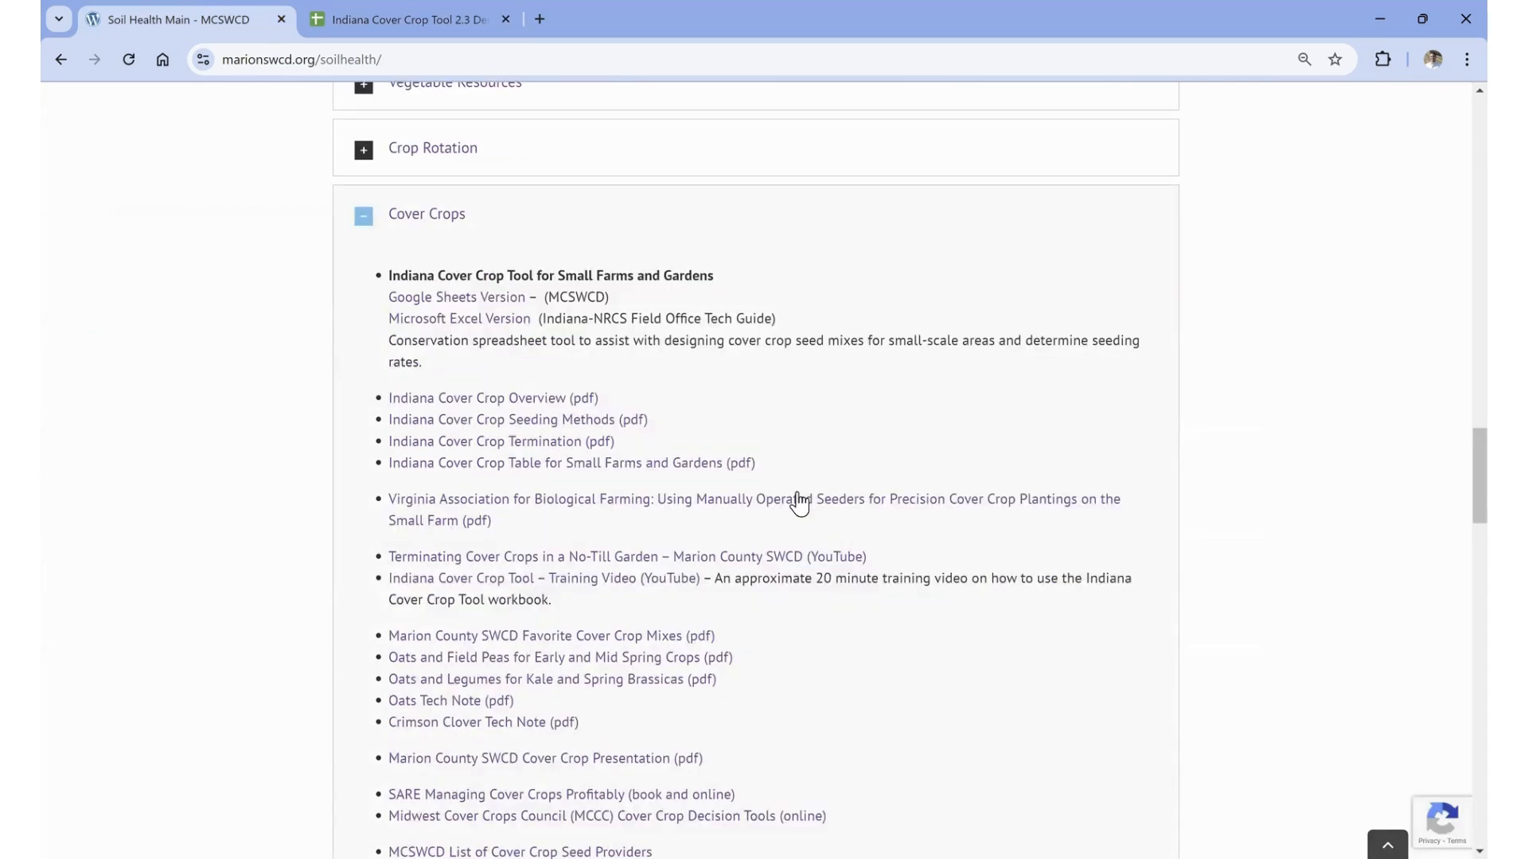
scroll(762, 449, "down", 1)
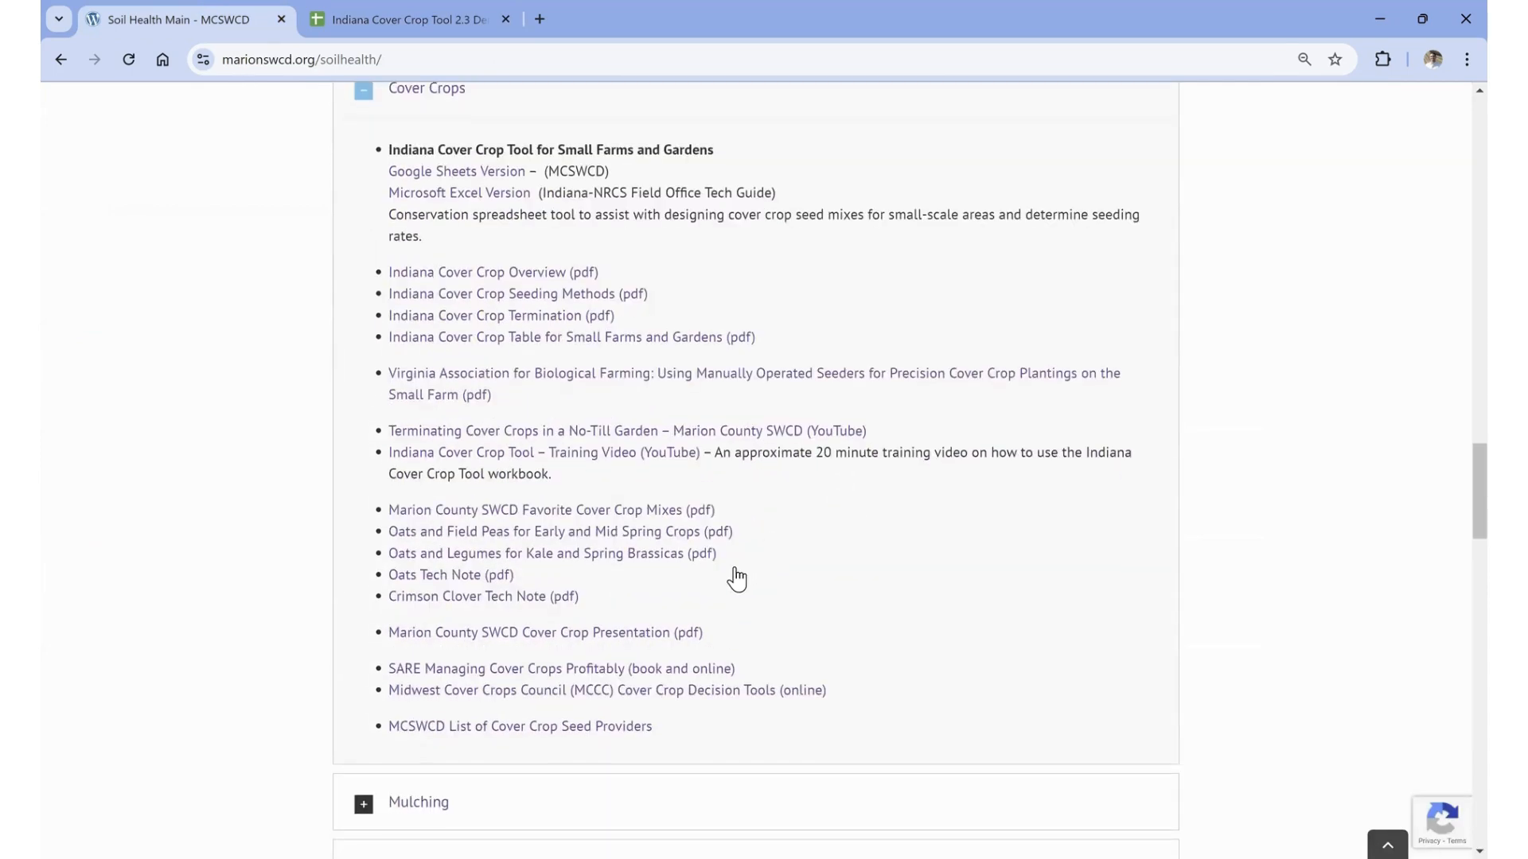
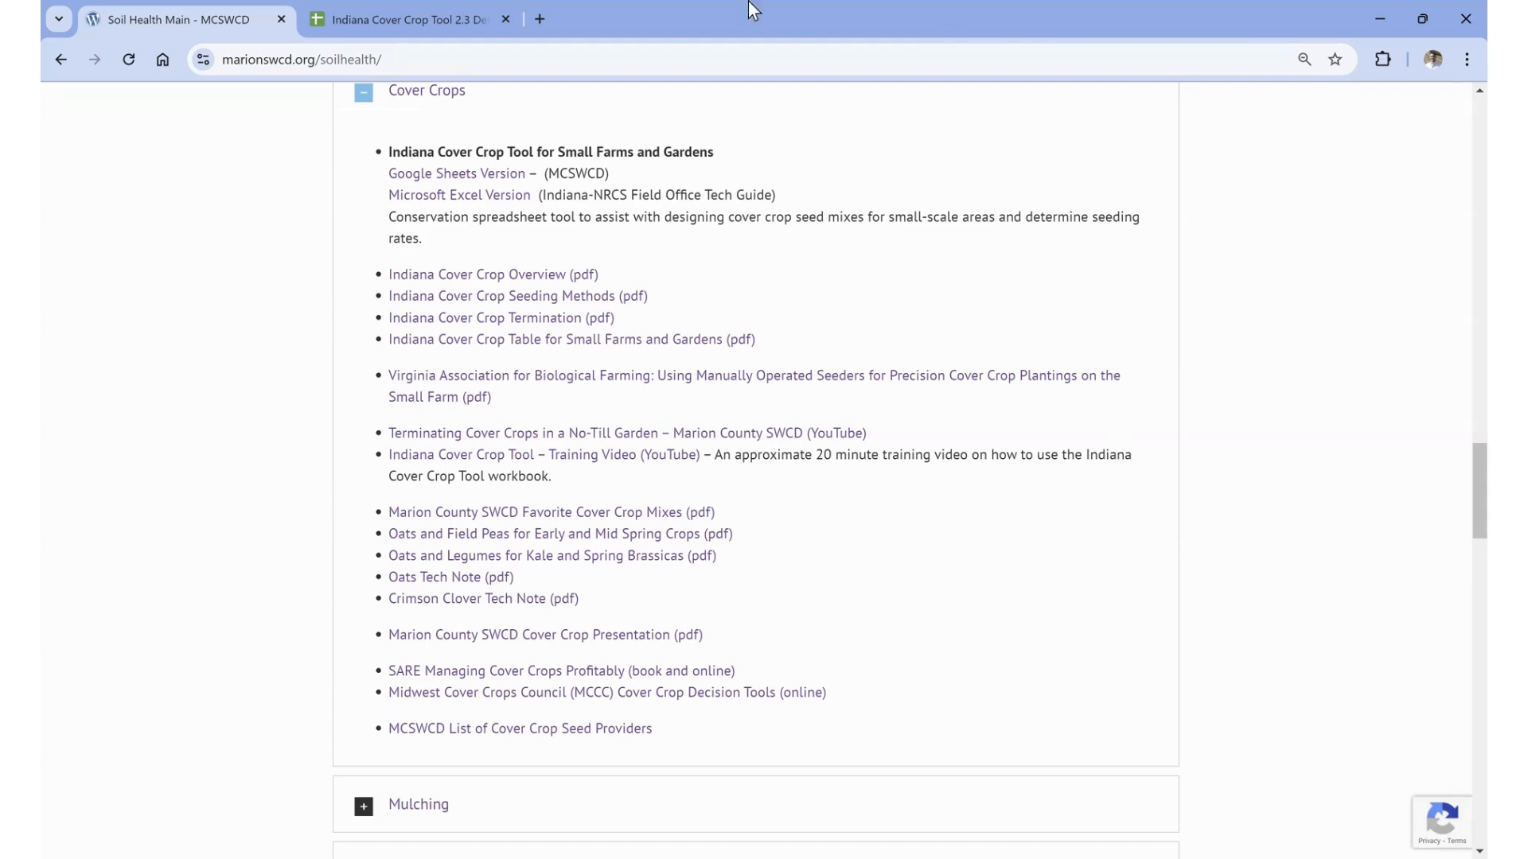
Return to the Indiana Cover Crop Tool and read the Create a Mix guidance on seeding rates, divisor and Pure Live Seed.
left_click(415, 19)
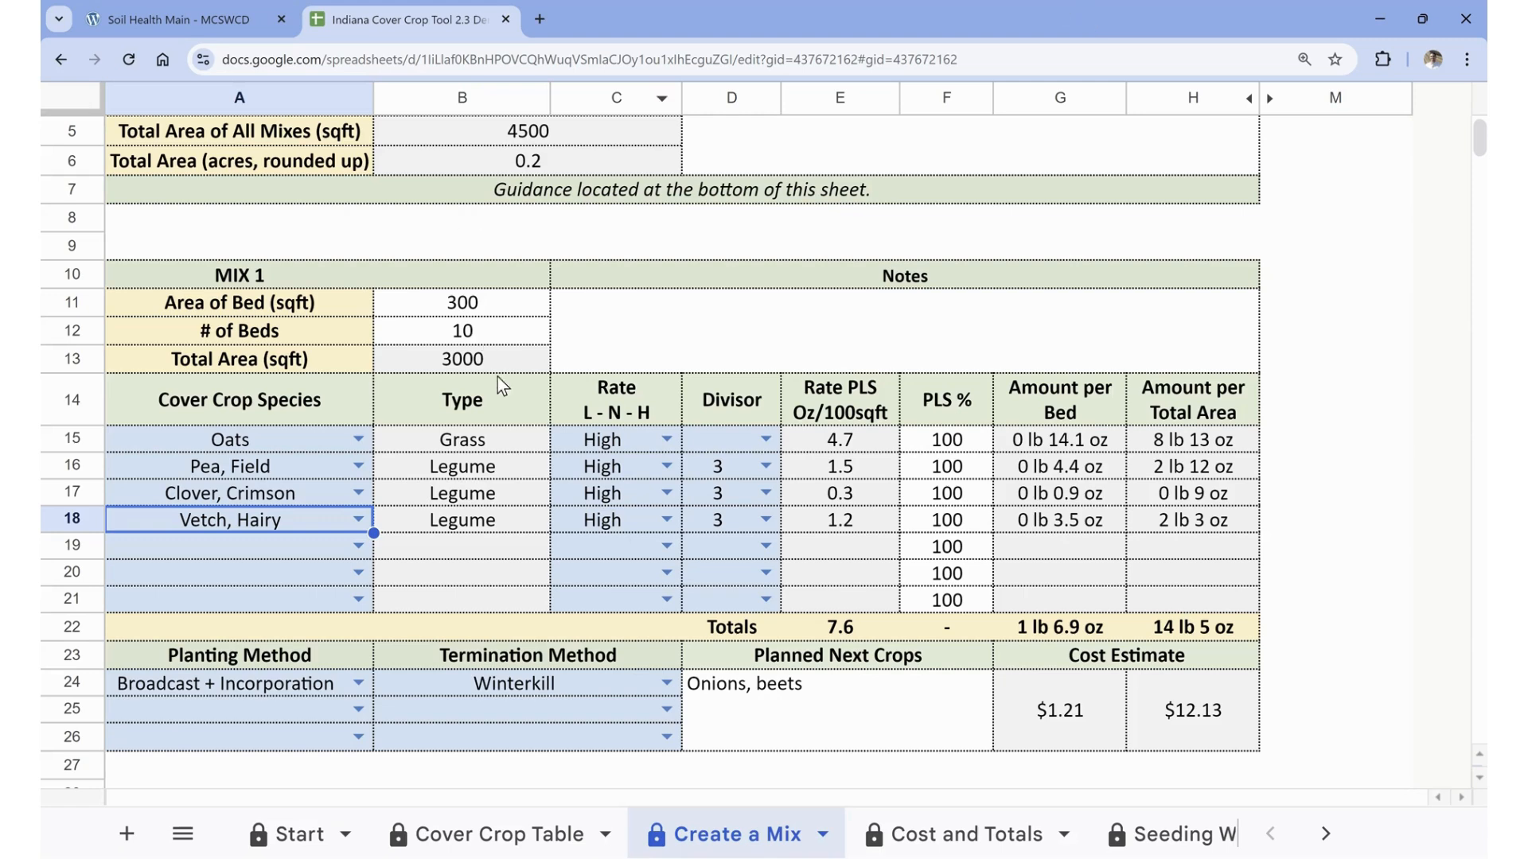
scroll(382, 398, "down", 3)
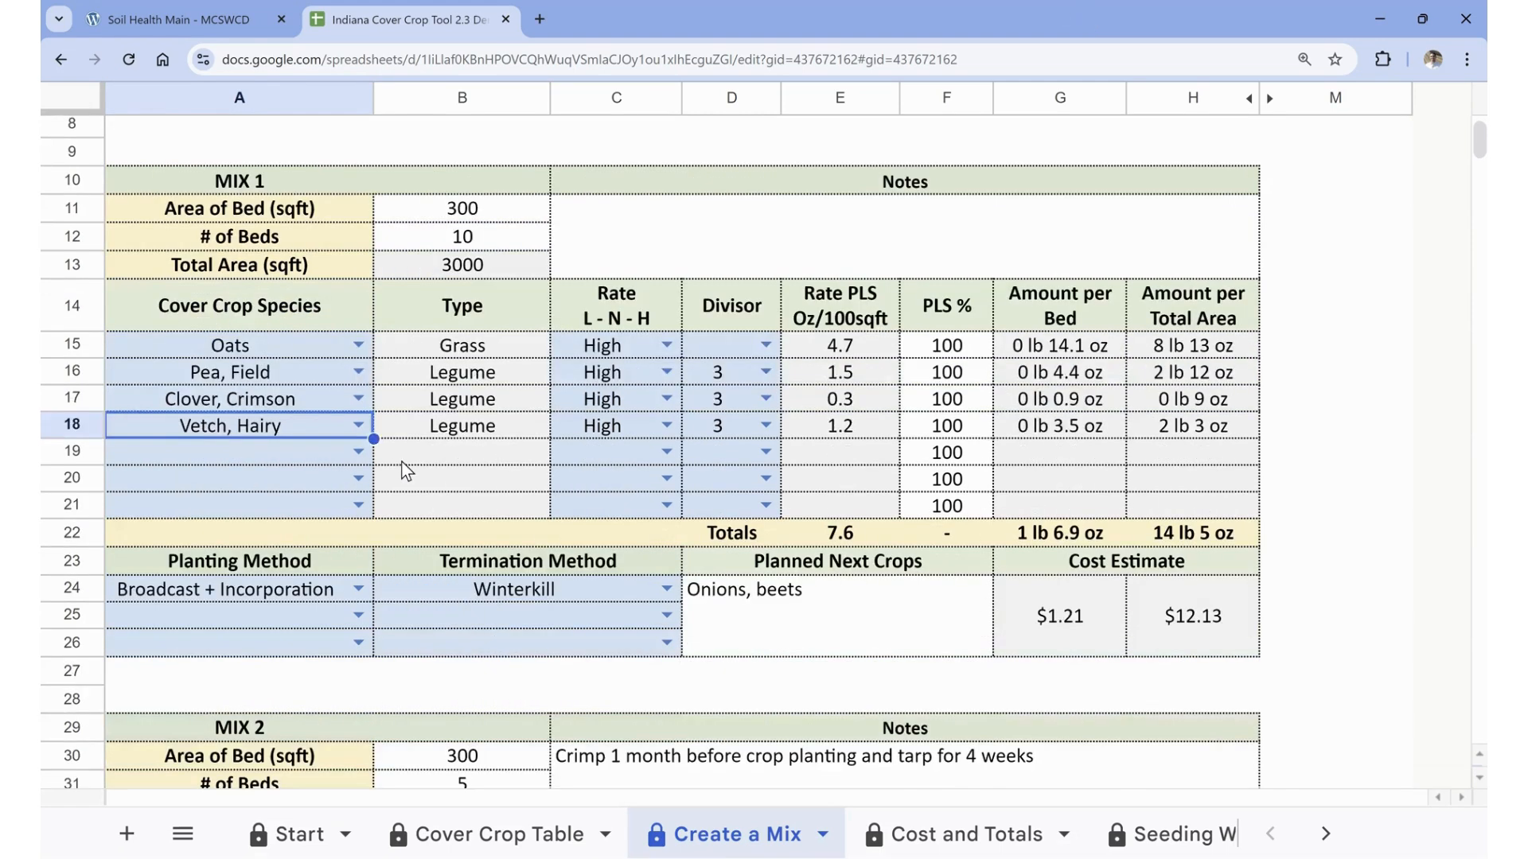
scroll(394, 461, "down", 7)
scroll(398, 465, "down", 4)
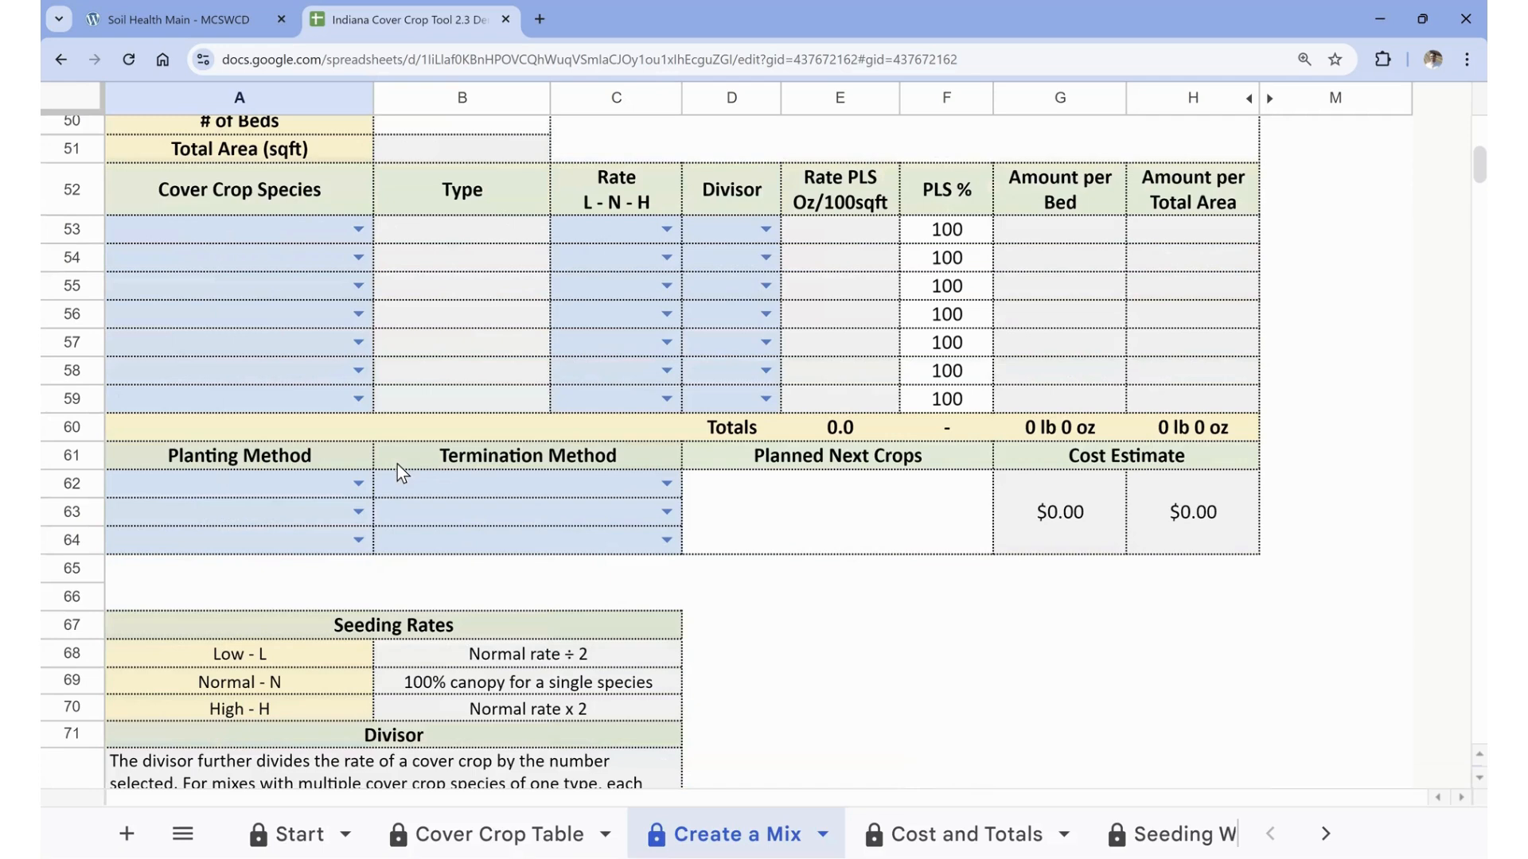
scroll(542, 456, "down", 4)
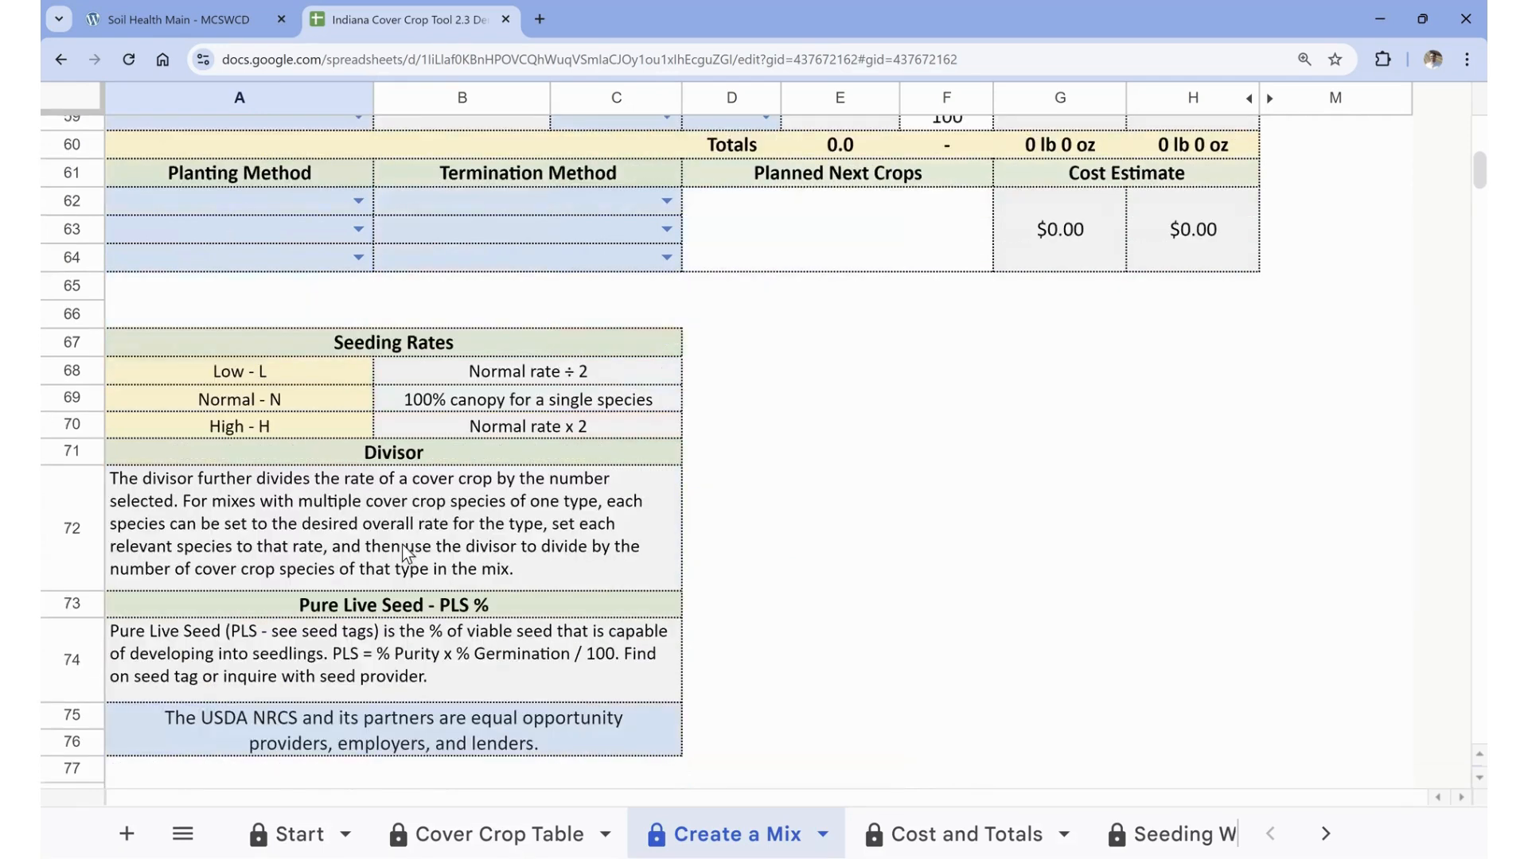
scroll(403, 549, "down", 1)
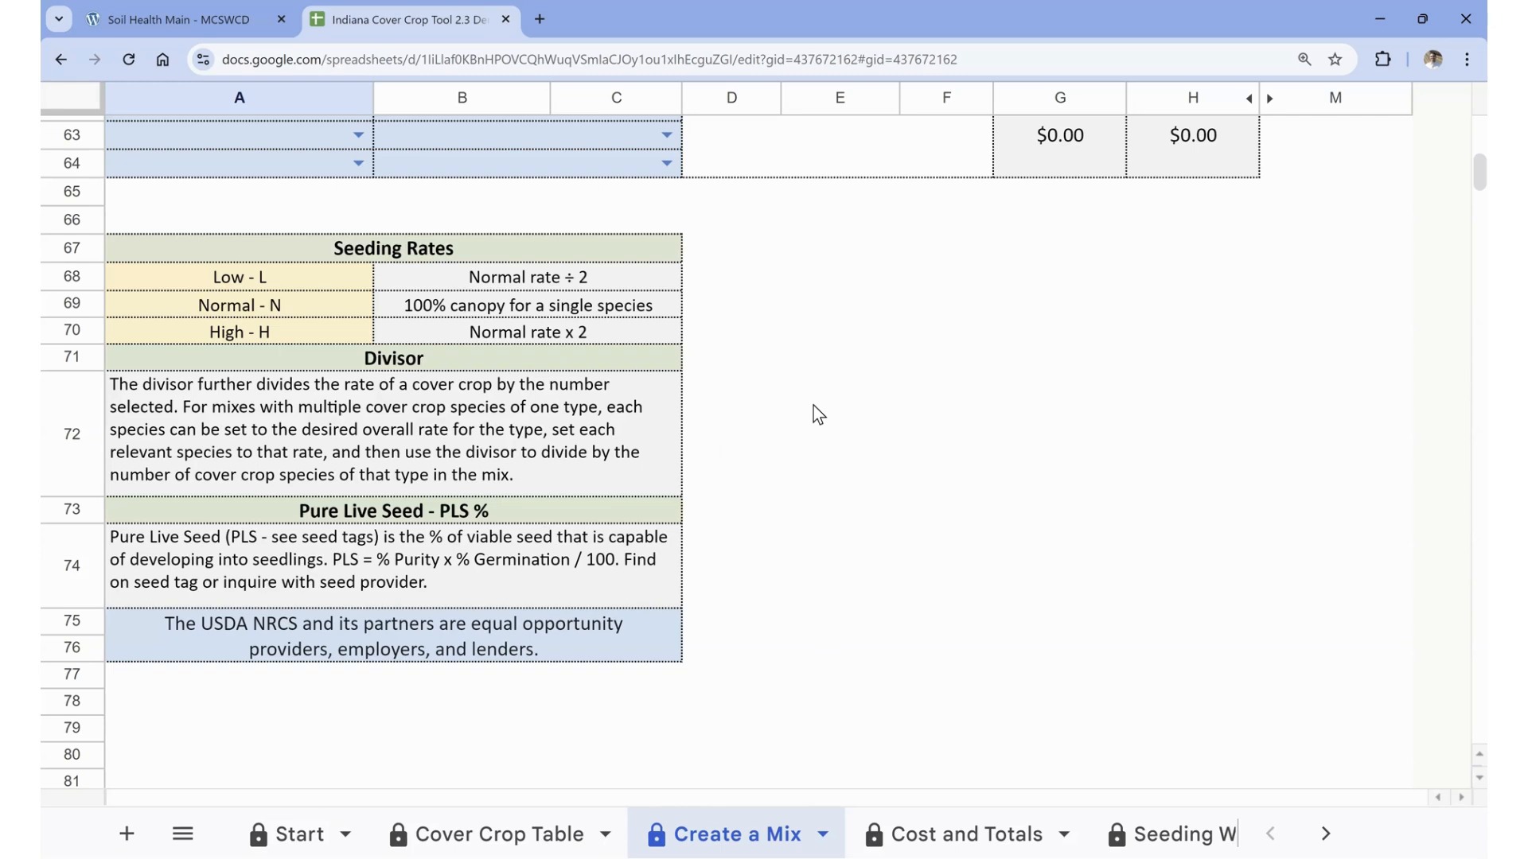
Set the PLS % of Clover, Crimson in Mix 2 to 80.
scroll(810, 430, "up", 4)
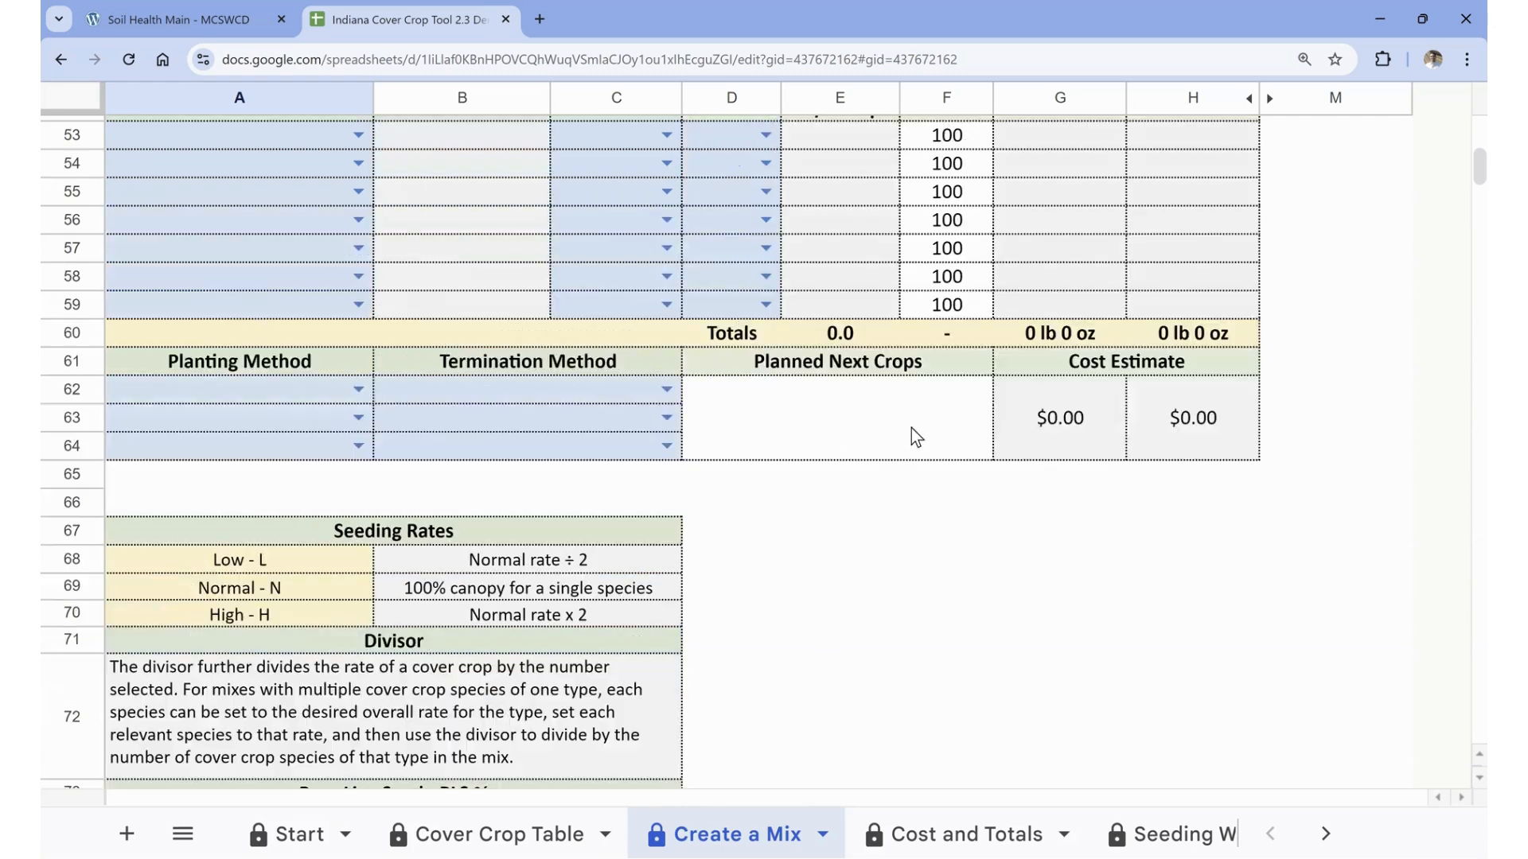
scroll(919, 423, "up", 7)
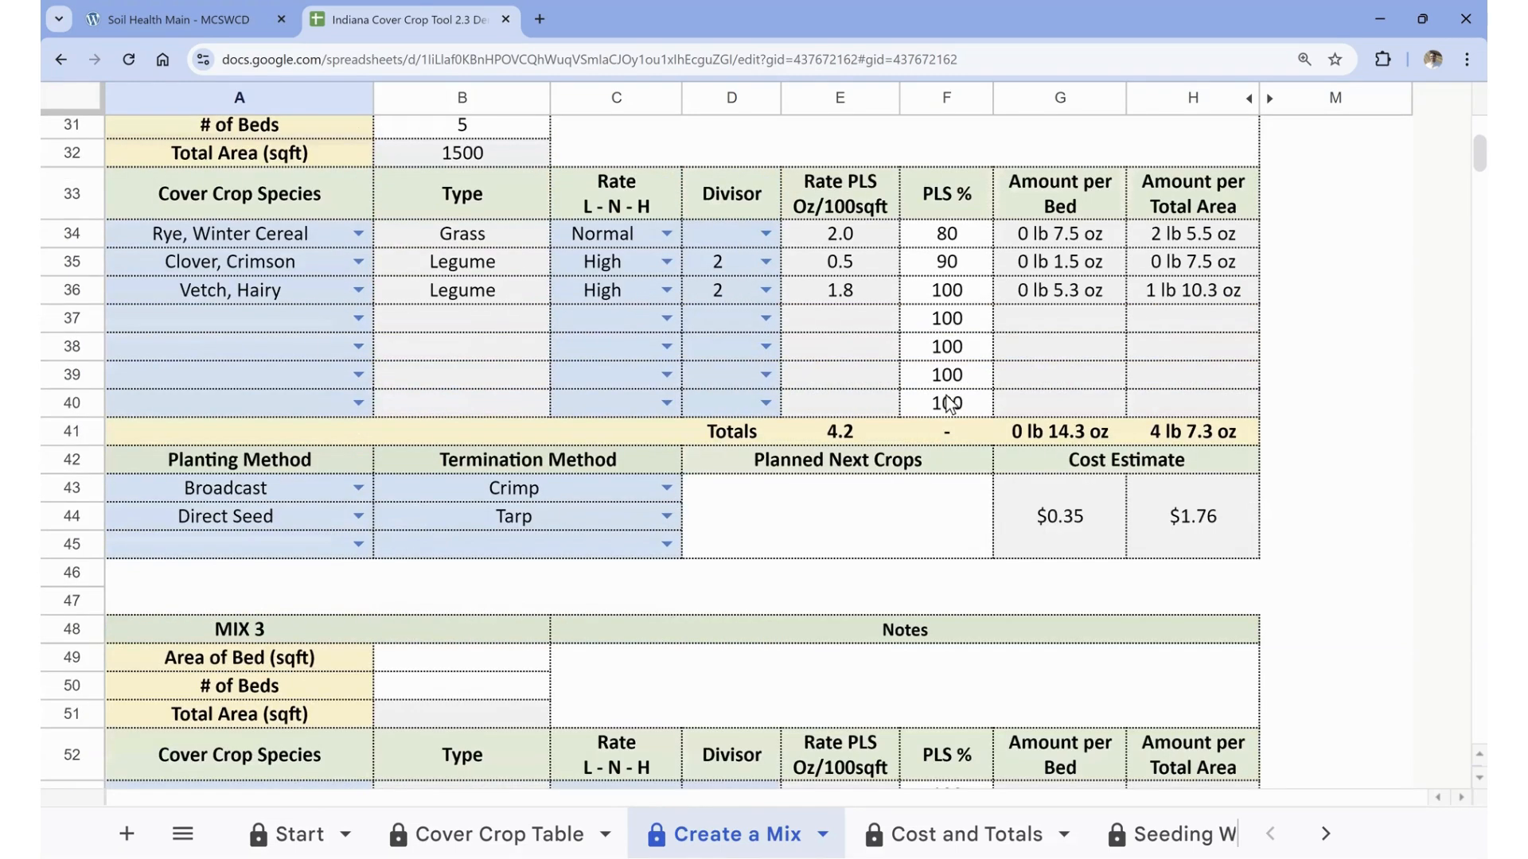
scroll(947, 338, "up", 1)
left_click(965, 363)
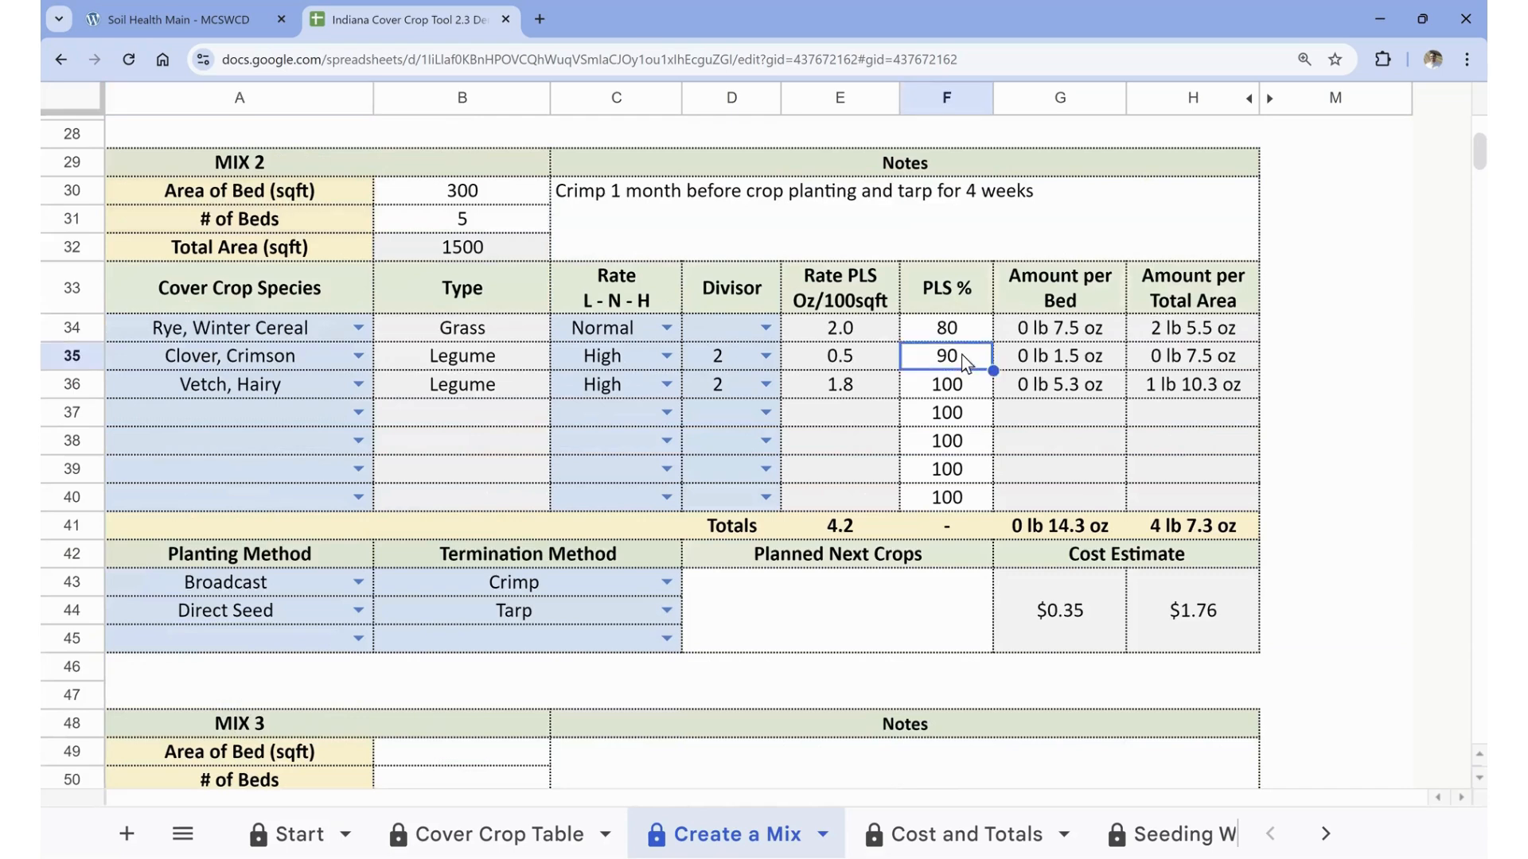
type("80")
key("Return")
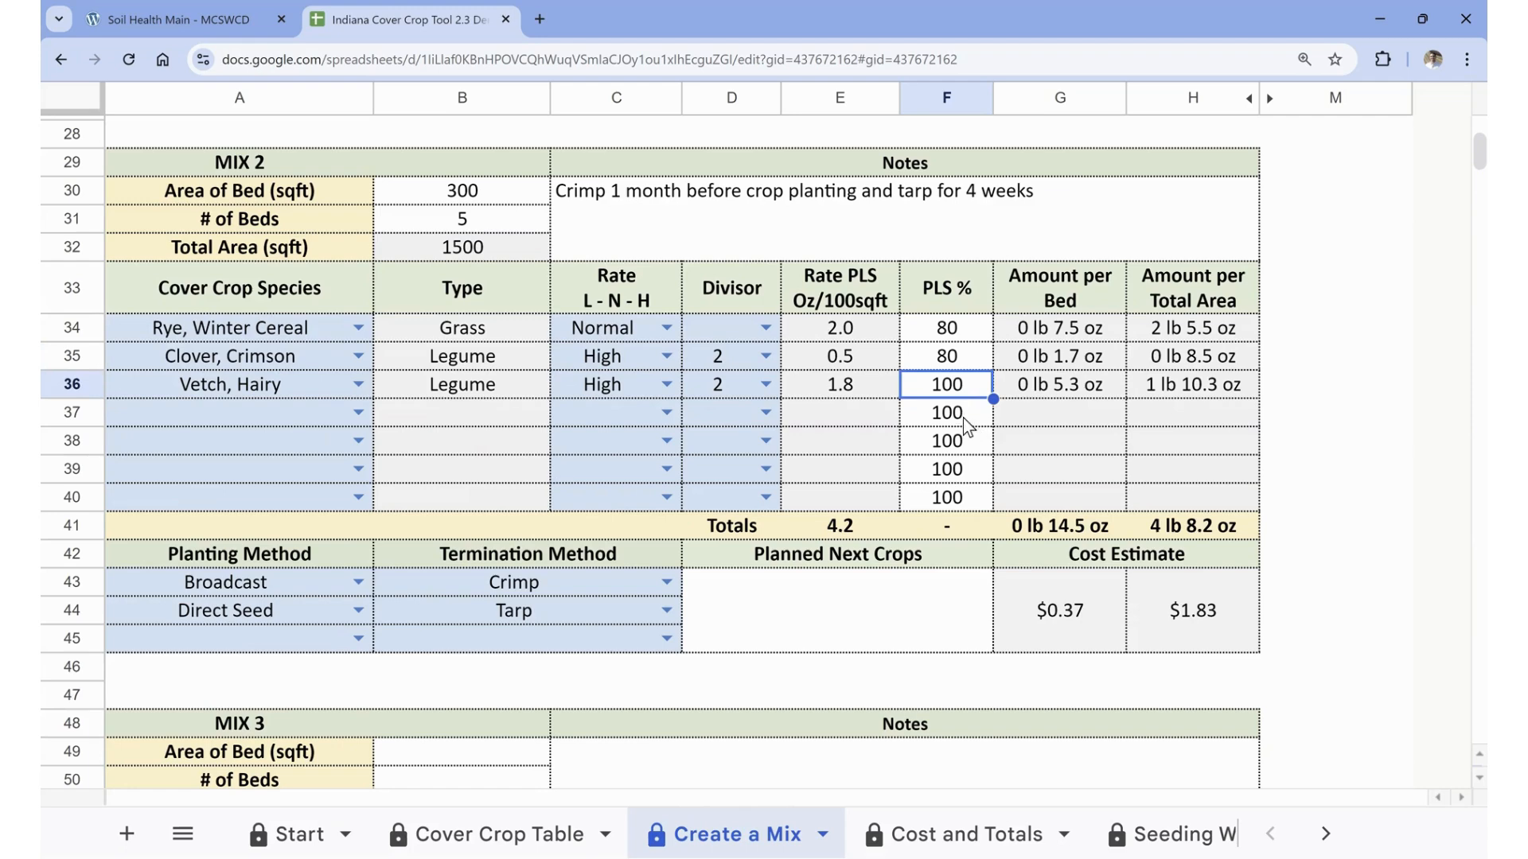
left_click(953, 338)
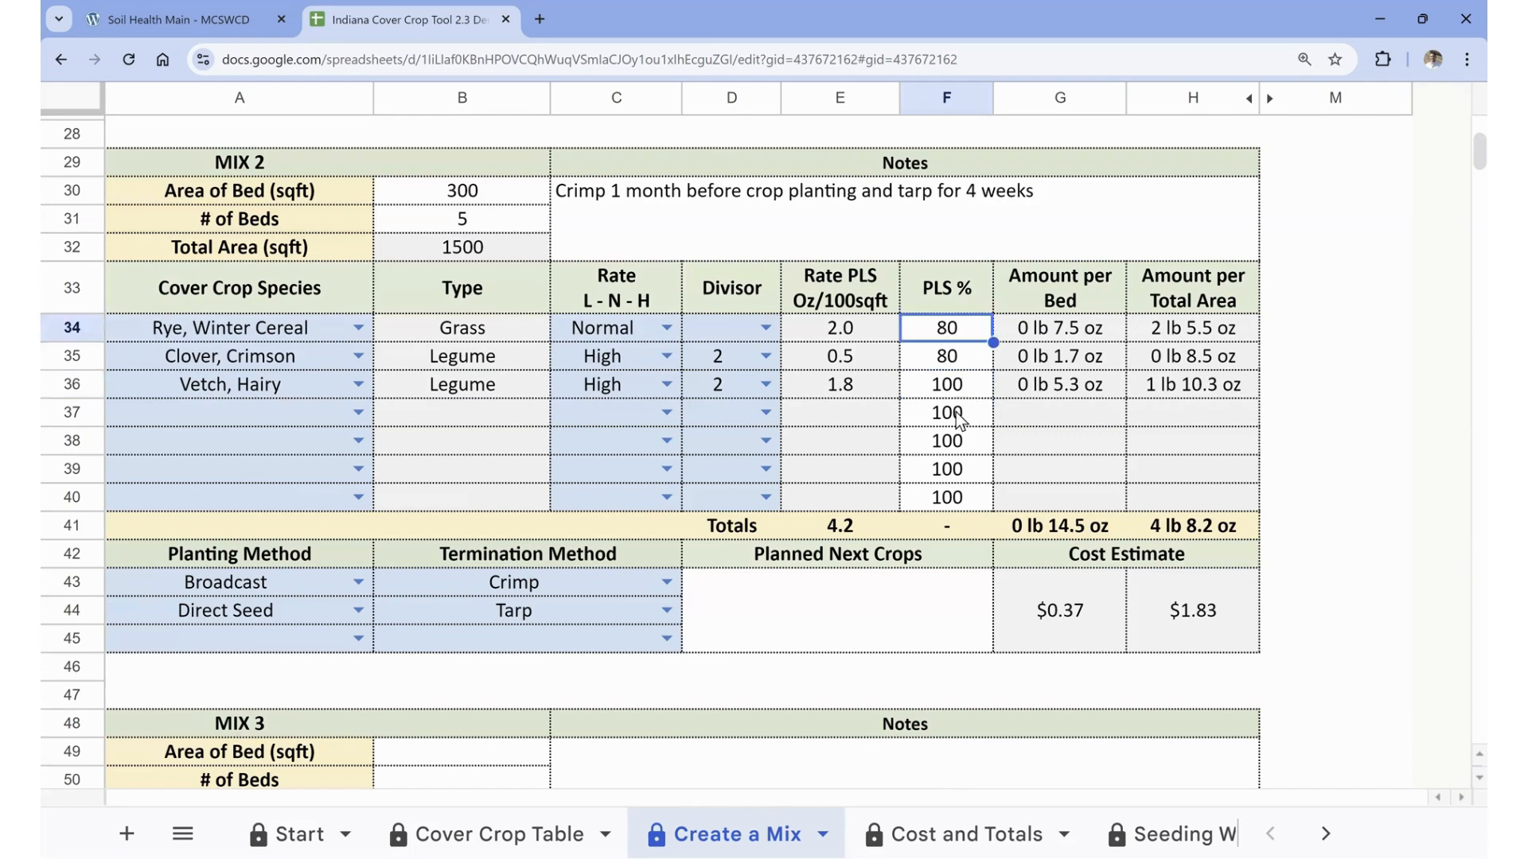